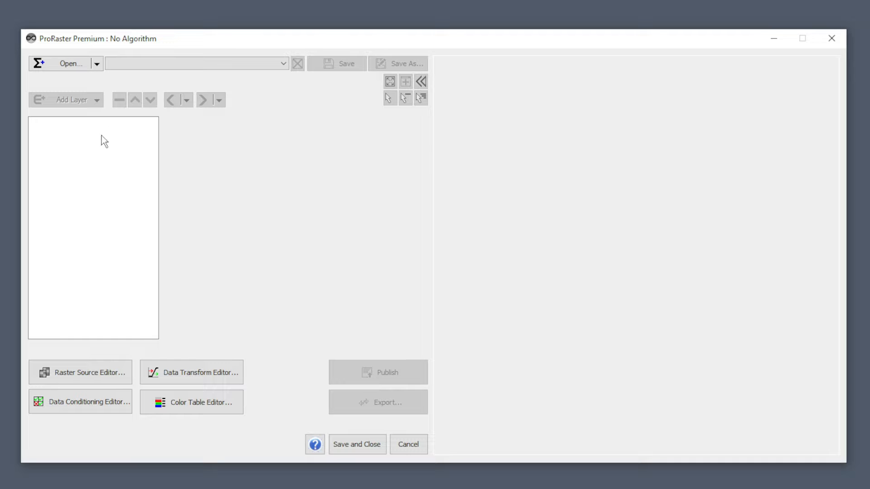
Create a new LUT algorithm and disable the Intensity component of its LUT Color layer.
click(97, 67)
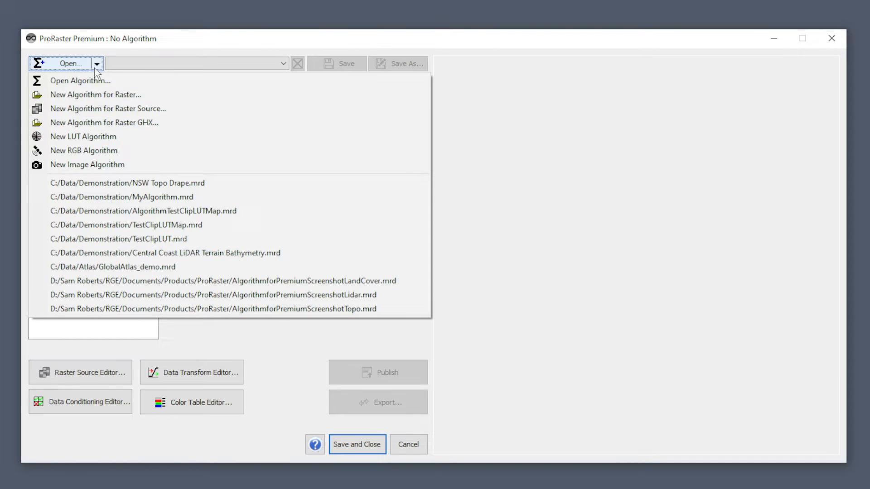
click(80, 138)
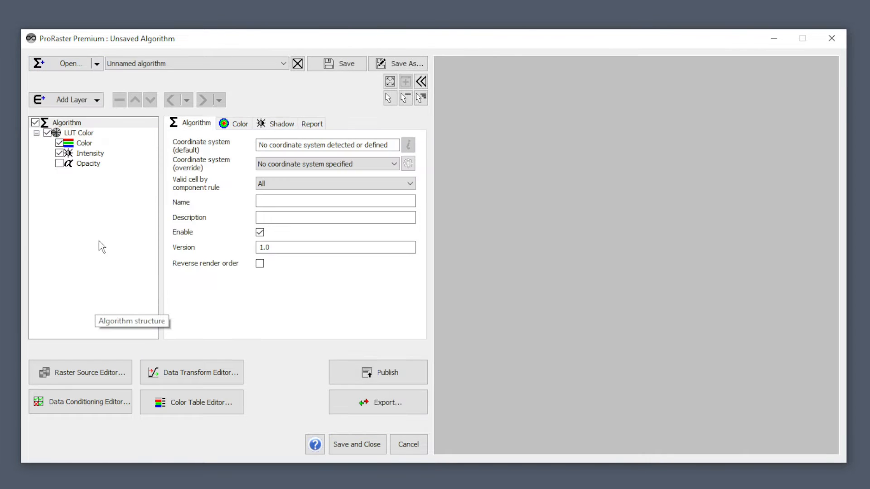
click(86, 144)
click(95, 155)
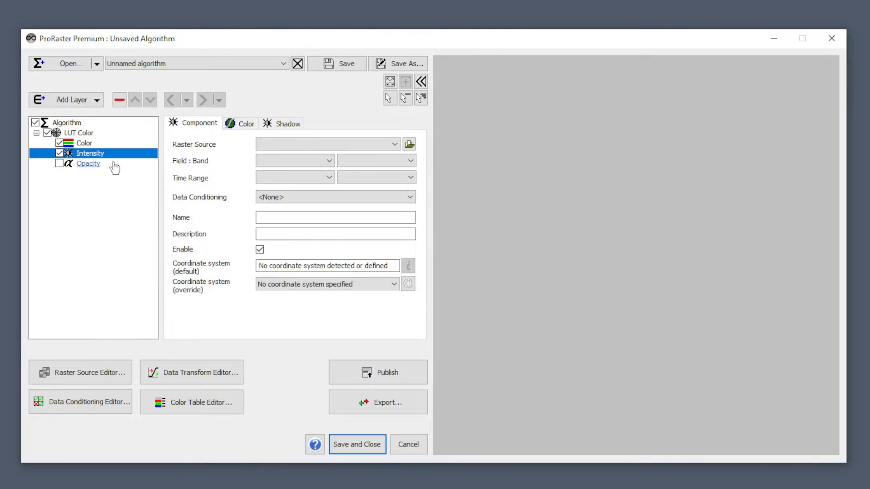
click(87, 165)
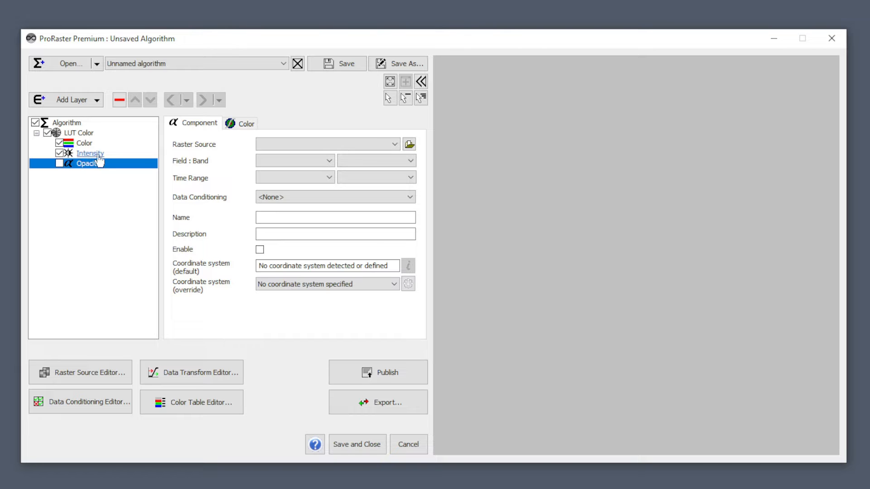
click(60, 153)
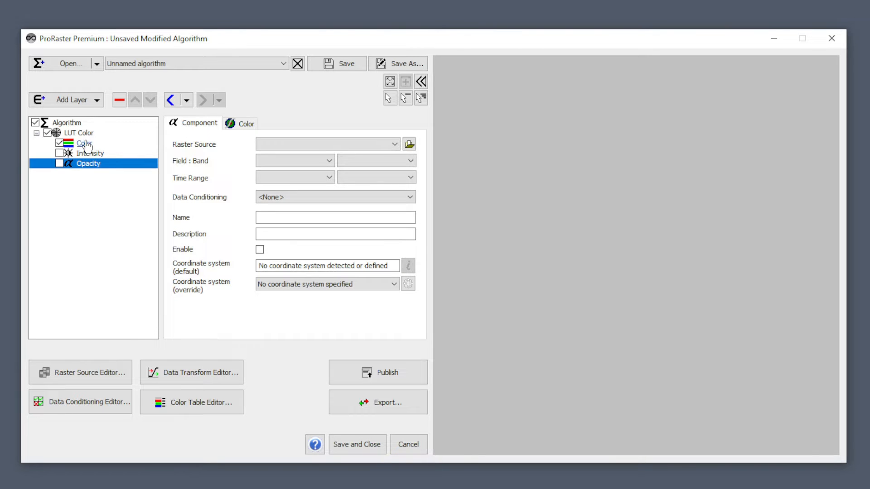
Load Ground_Tri50.mrr from the Terrain\Council_2008_Terrain_01\Rasters folder as the Color component's raster source.
click(87, 144)
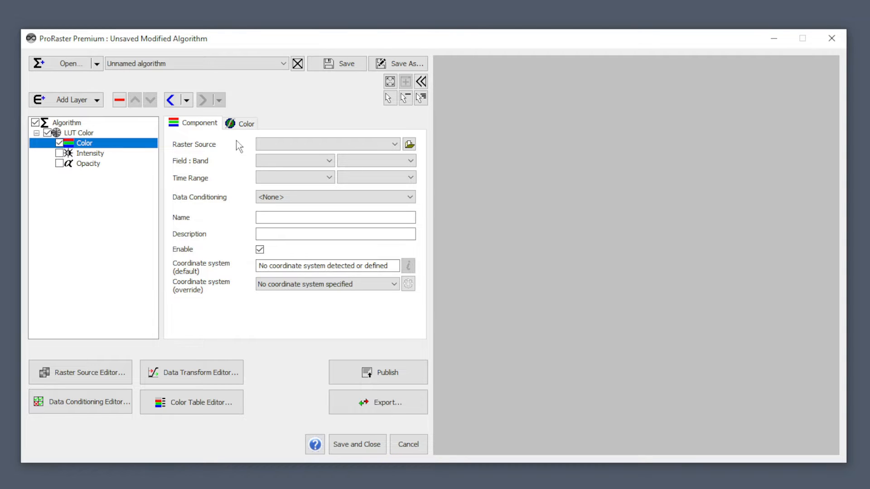
click(409, 144)
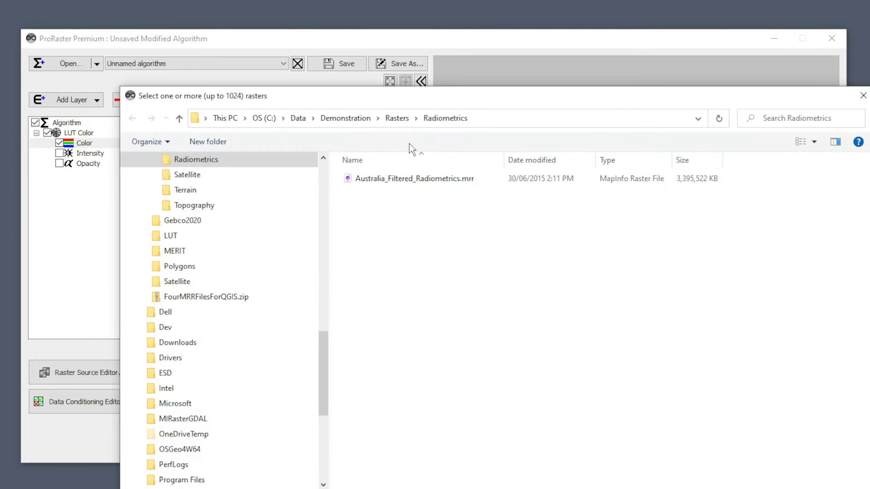
drag(319, 348, 320, 326)
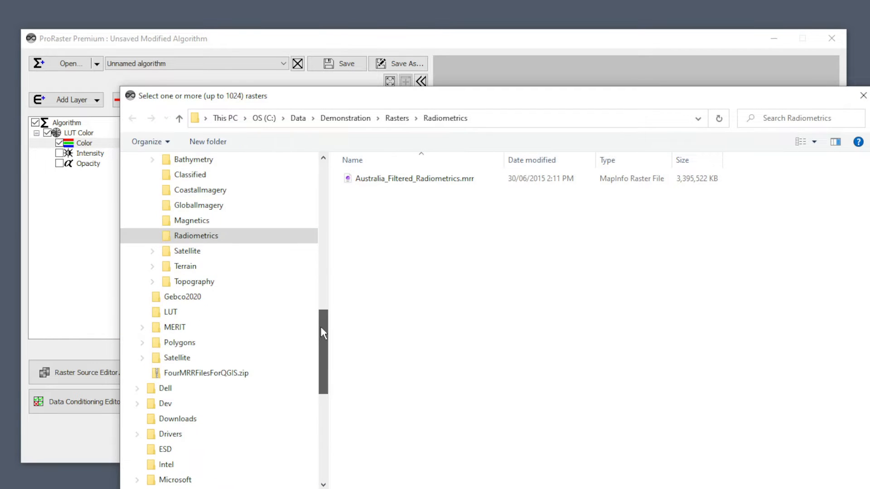
click(185, 266)
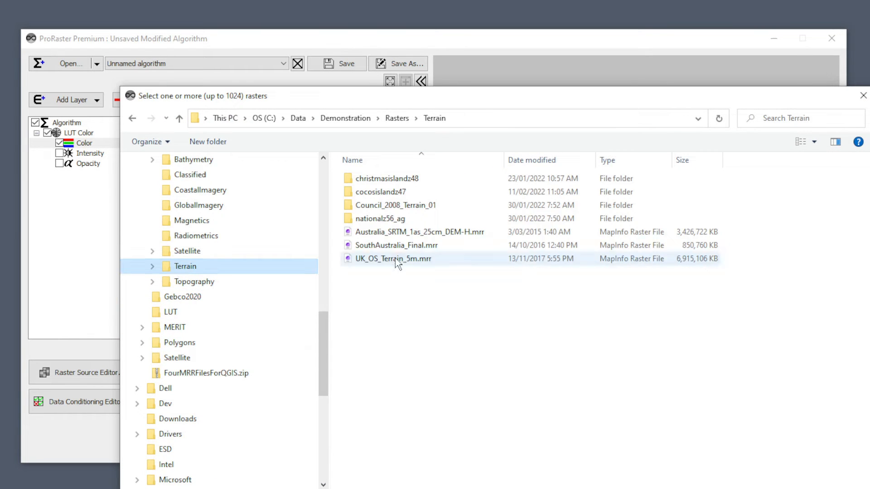
double_click(388, 204)
double_click(371, 193)
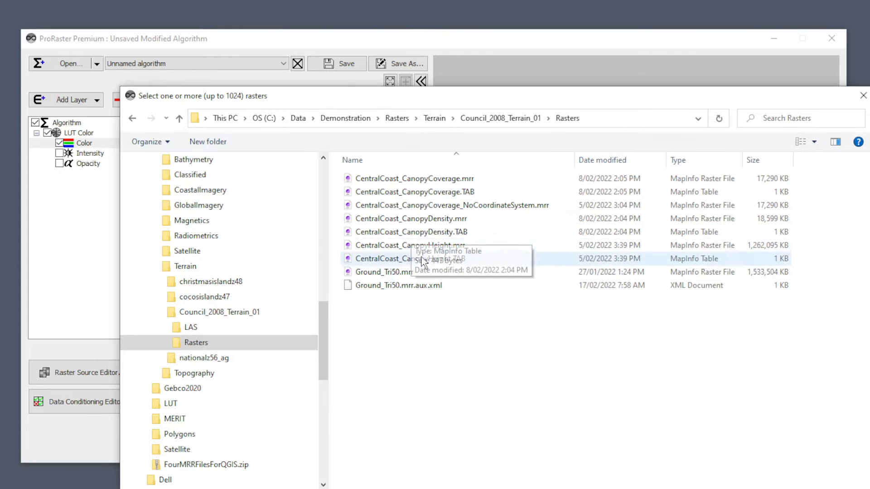
double_click(398, 271)
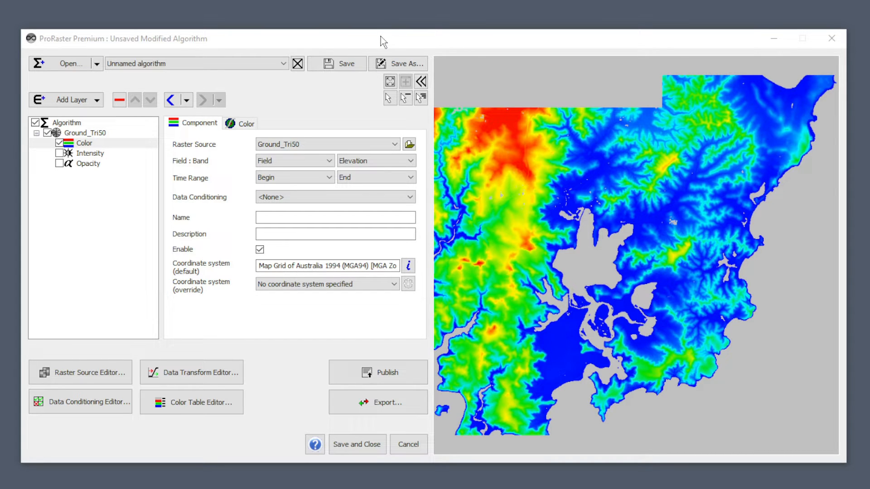
Enable the Ground_Tri50 layer's Intensity component to preview its shading and disable it again.
click(59, 153)
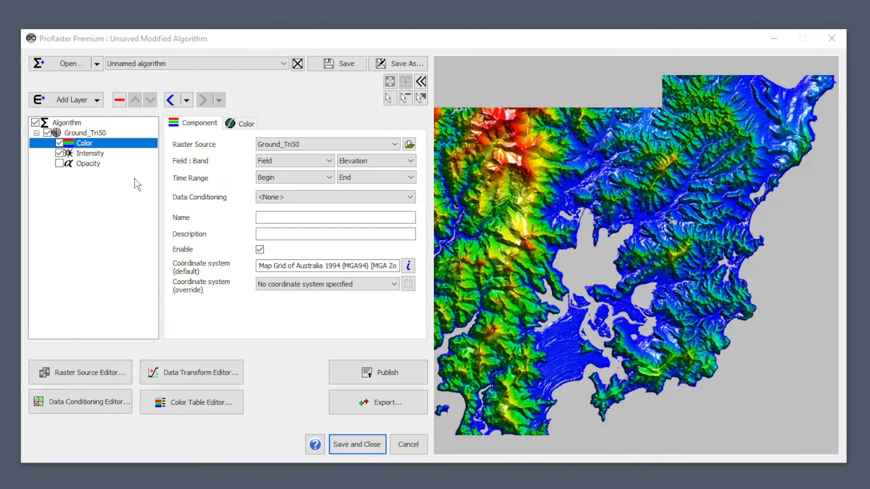
click(60, 153)
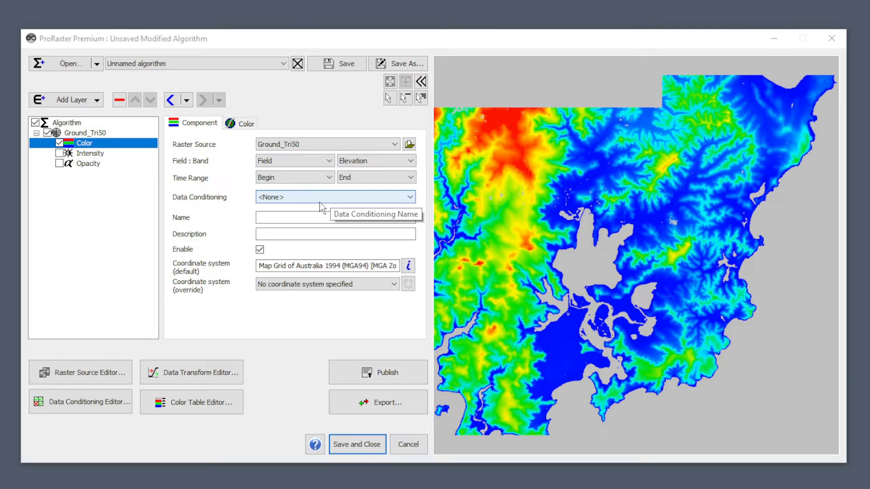
Apply the Cividis color table to the Color component of the Ground_Tri50 layer.
click(247, 125)
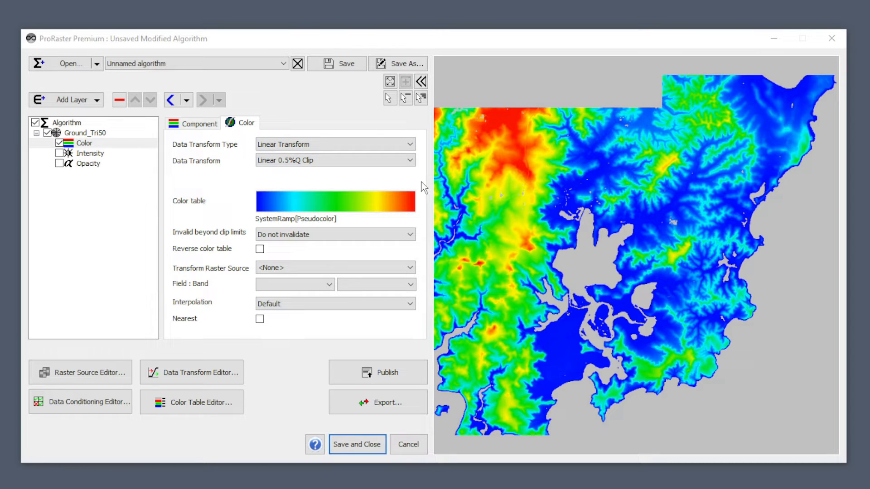
click(335, 202)
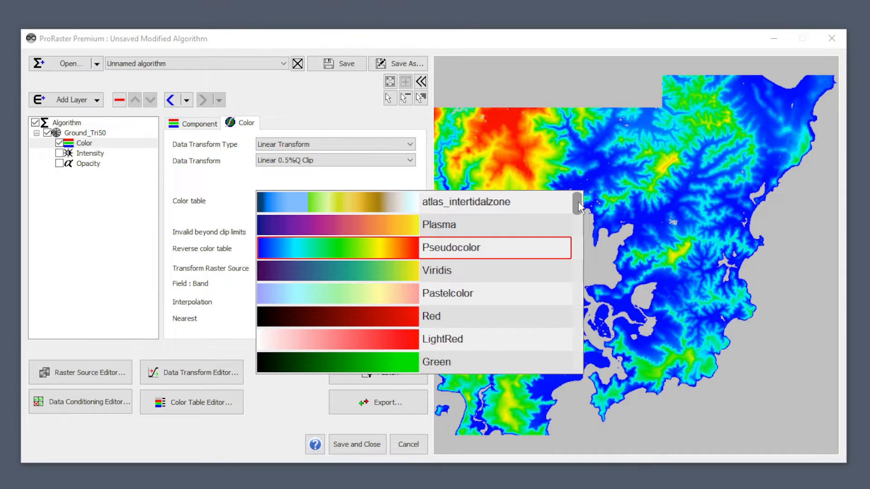
drag(576, 204, 548, 305)
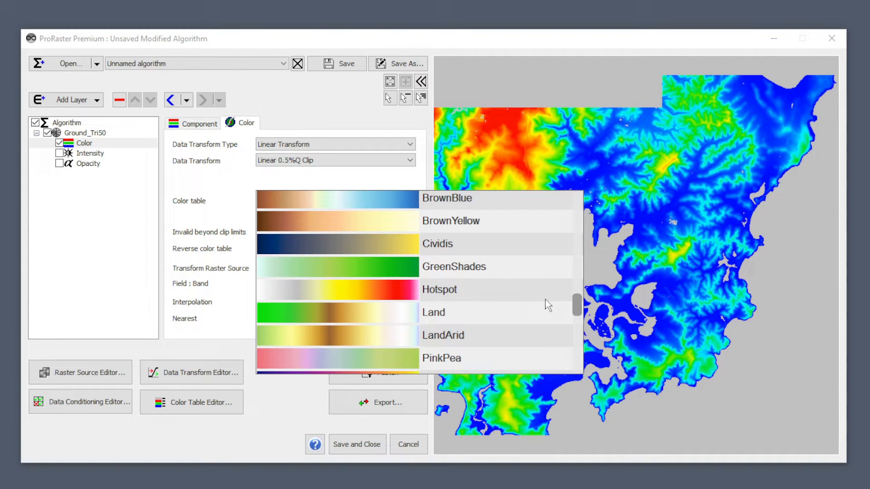
click(301, 238)
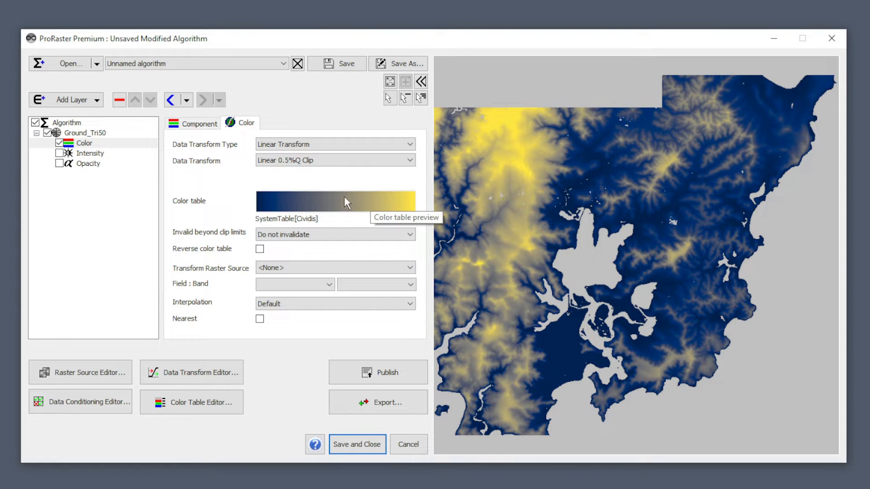
Check the recently selected tables in the Color Table Editor and apply the Plasma color table to the Color component.
click(202, 406)
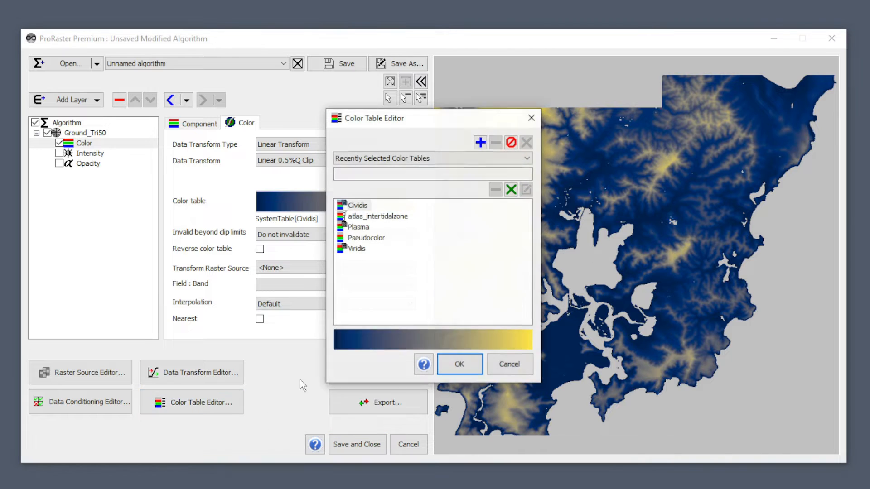
click(531, 118)
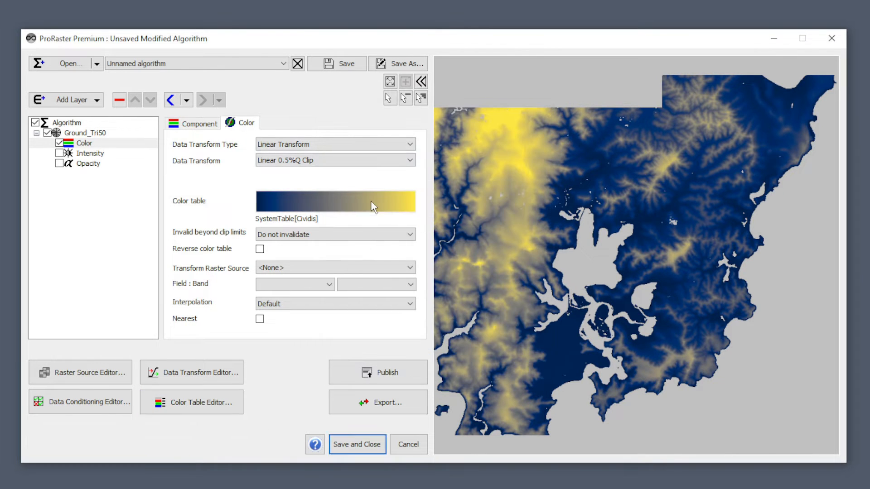
click(372, 206)
click(562, 253)
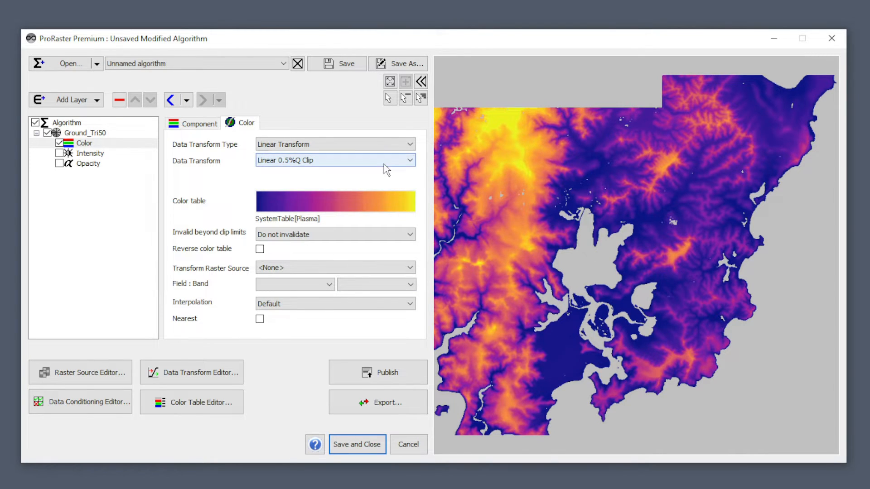
Set the Color component's data transform to plain Linear under the Linear Transform type.
click(325, 145)
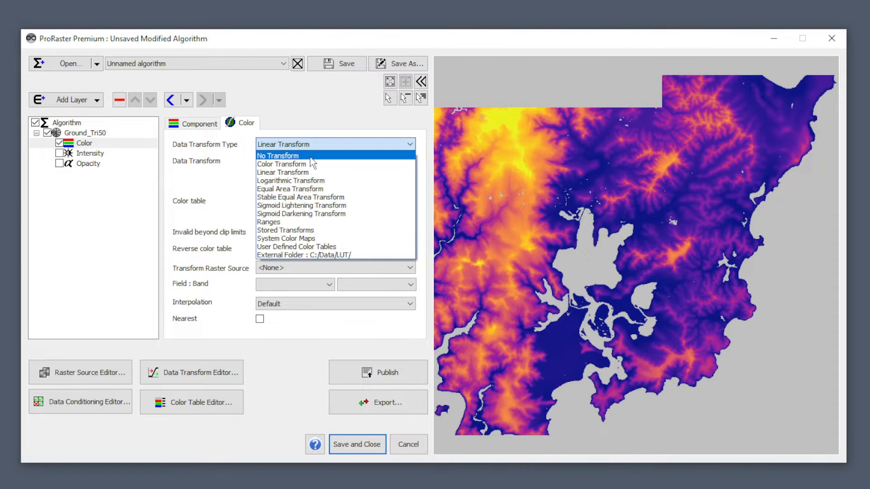
click(318, 172)
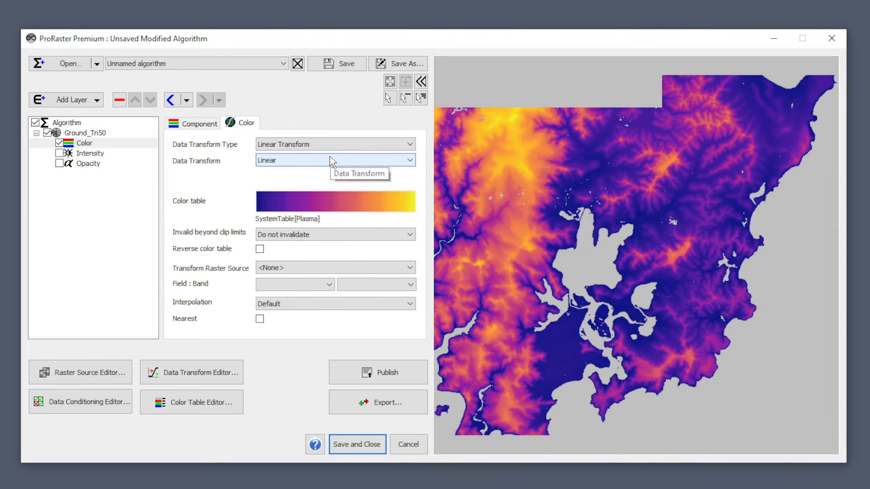
click(330, 159)
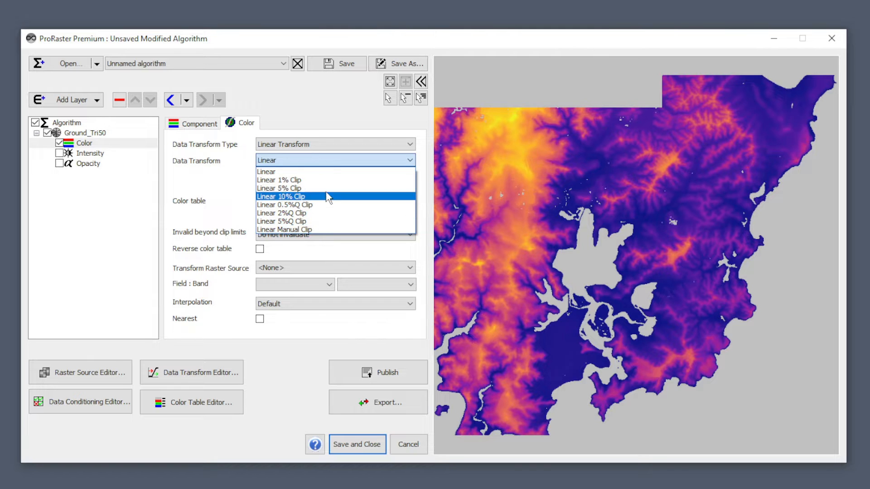
click(325, 161)
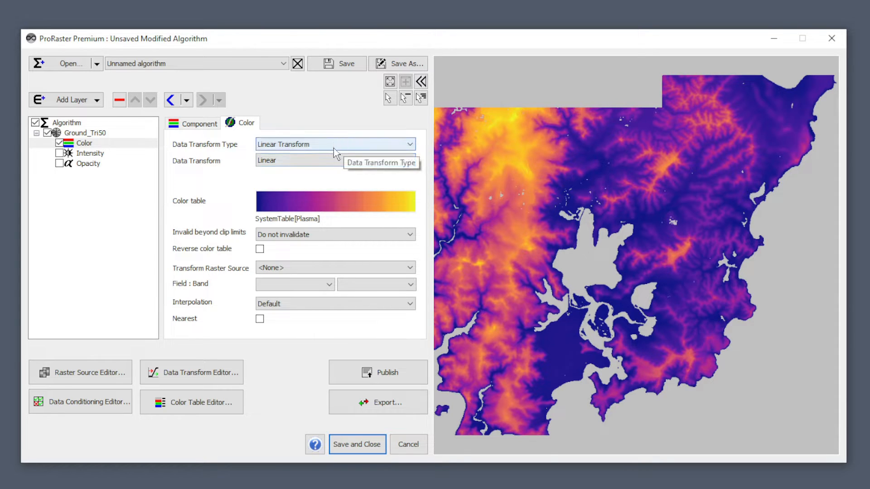
click(305, 160)
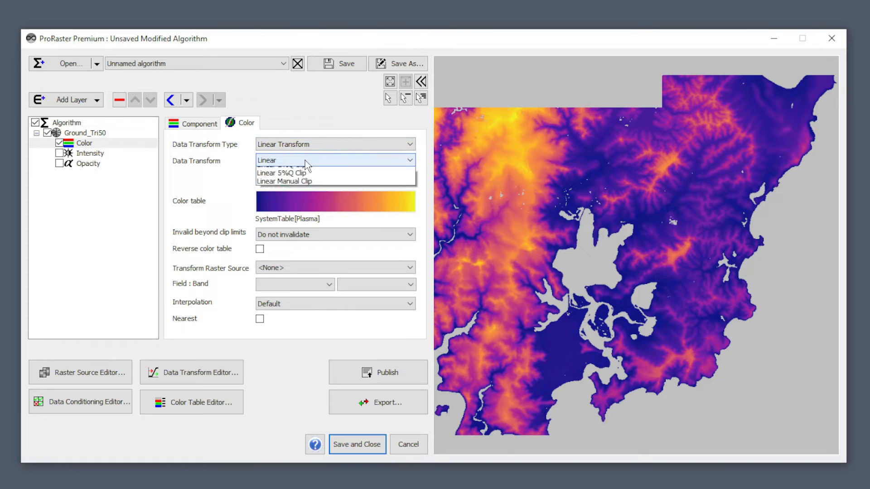
click(311, 171)
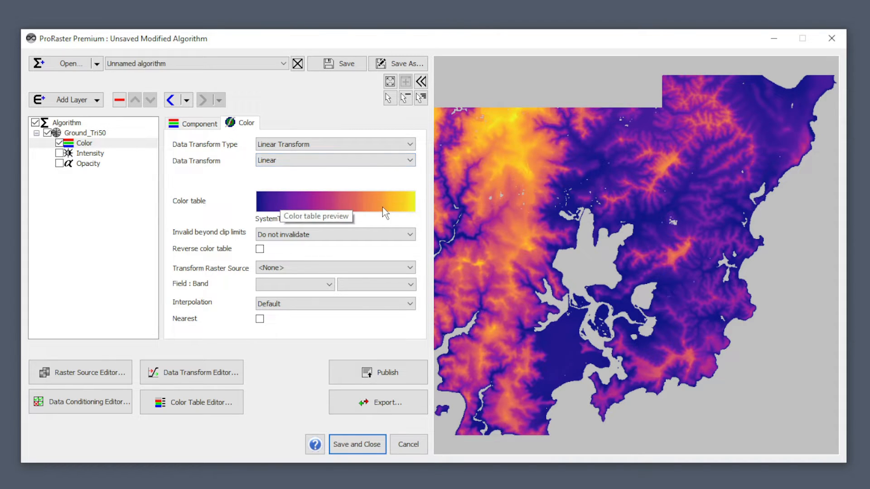
Try the Equal Area Transform on the Color component and return to the Linear Transform type.
click(325, 145)
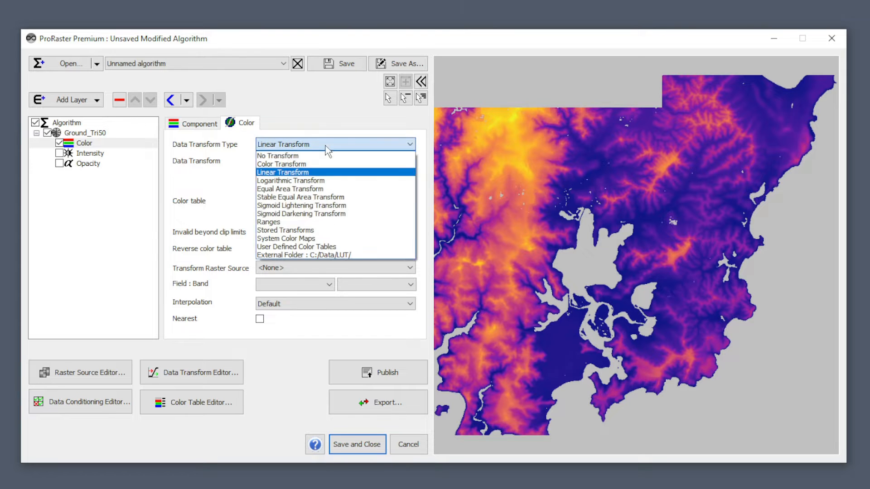
click(311, 191)
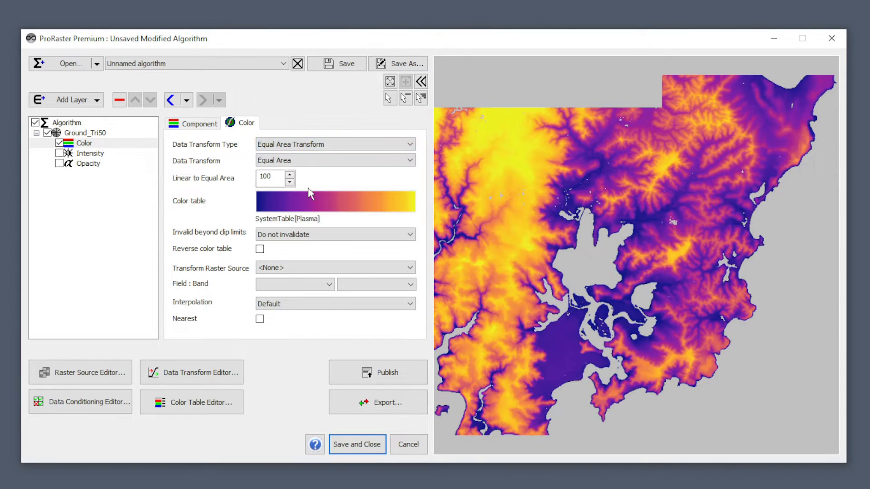
click(344, 145)
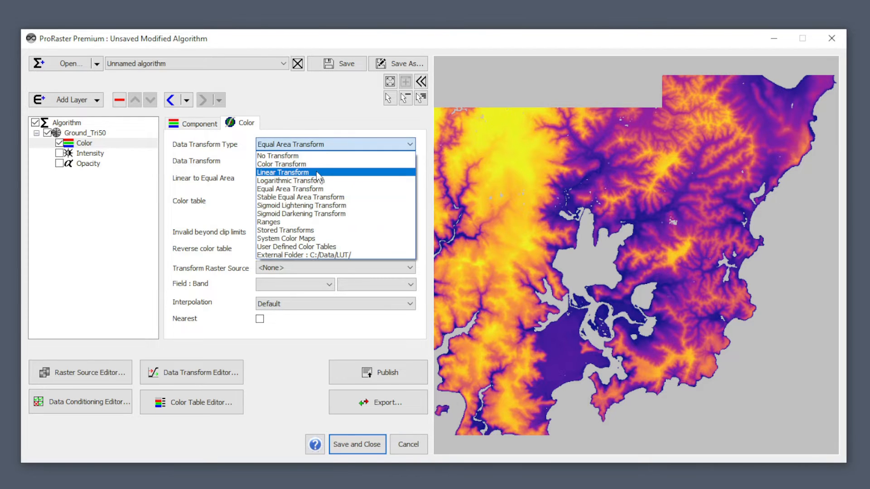
click(316, 172)
Try the Linear 10% Clip and Linear 5%Q Clip data transforms on the Color component.
click(330, 161)
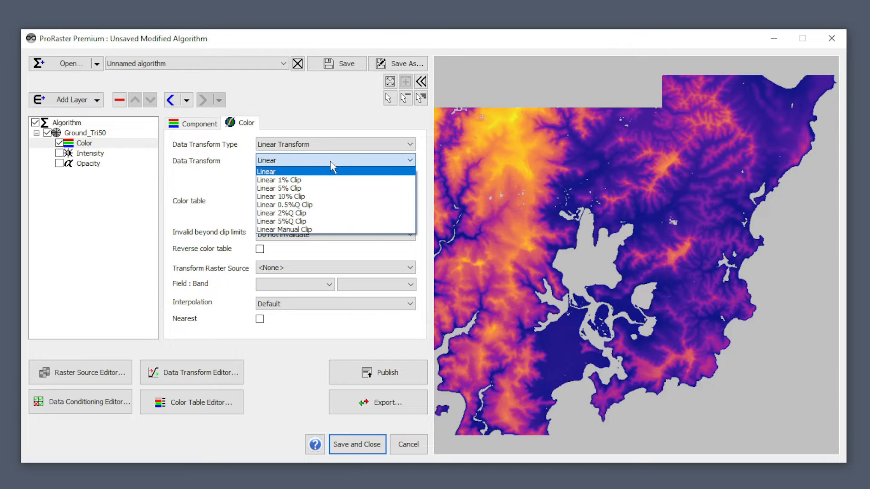
click(329, 197)
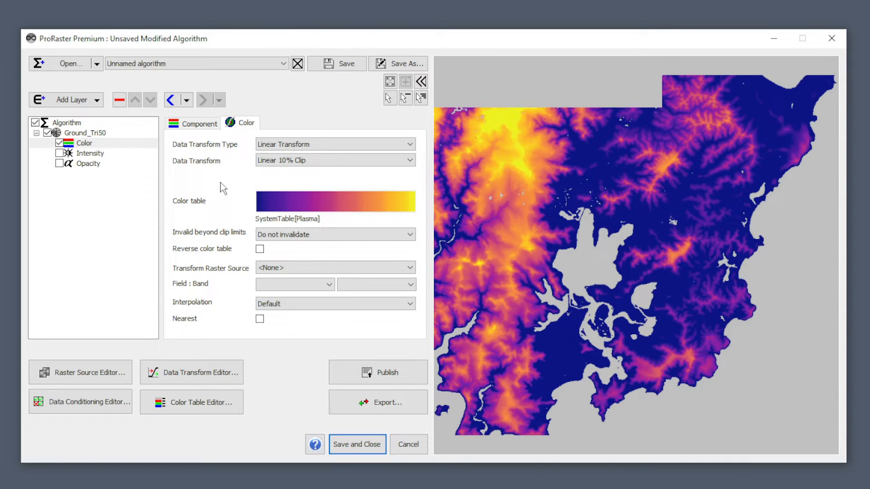
click(298, 162)
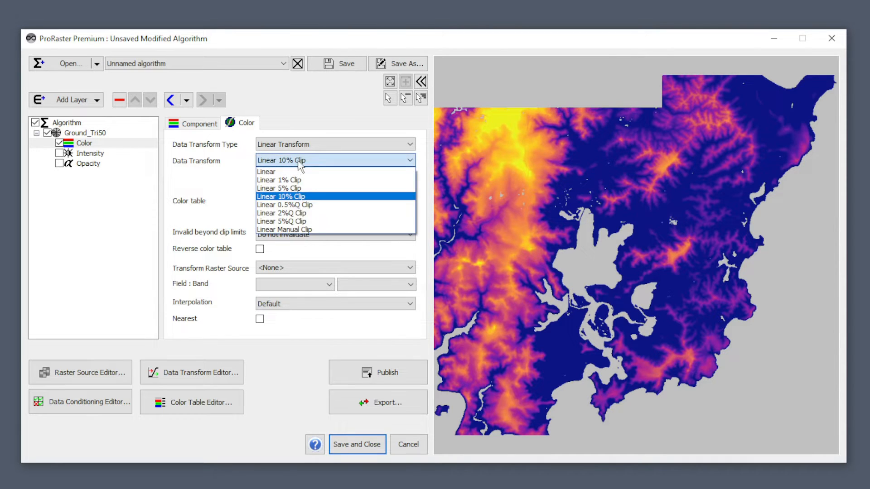
click(303, 221)
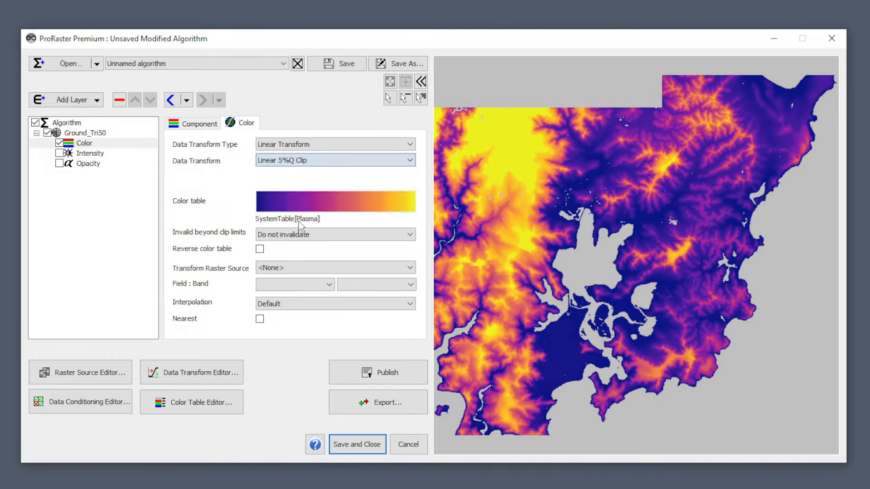
Set the Color component's data transform to Linear Manual Clip.
click(323, 162)
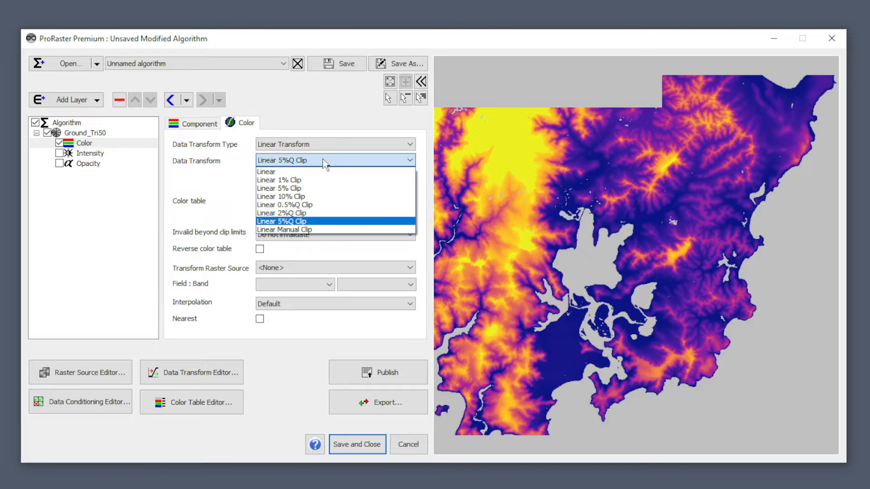
click(321, 230)
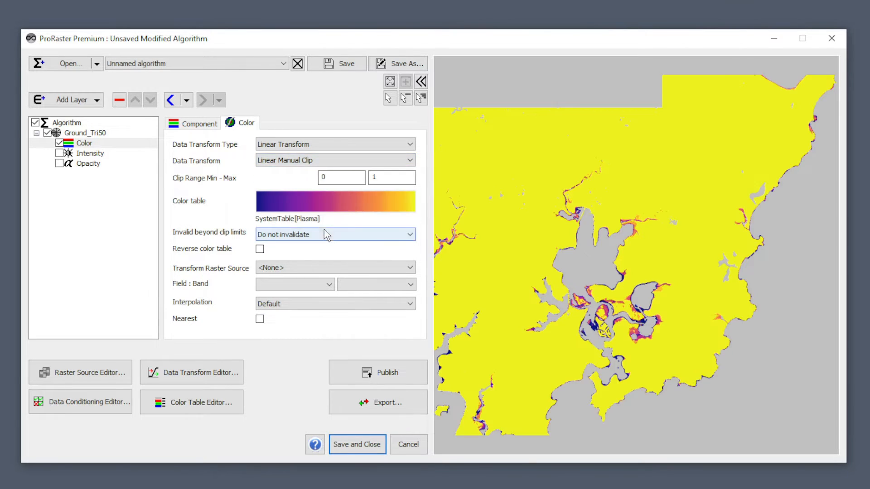
Set the Linear Manual Clip range of the Color component to a minimum of 10 and a maximum of 100.
click(336, 176)
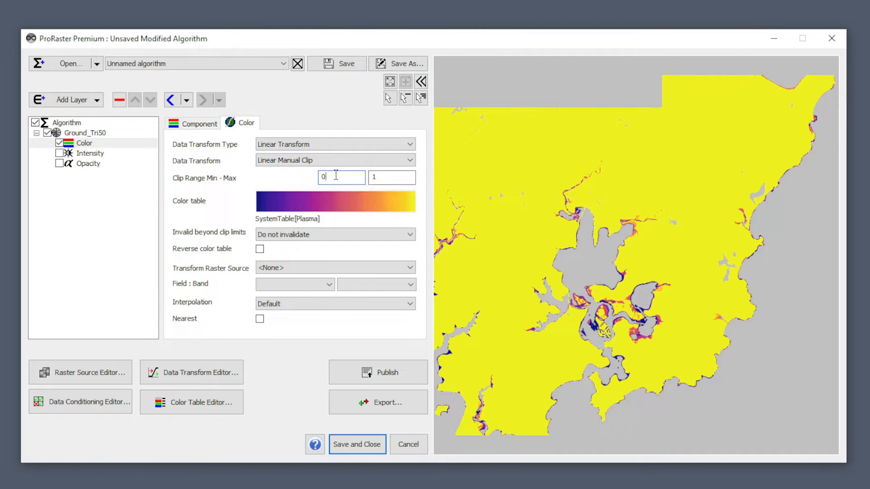
double_click(336, 176)
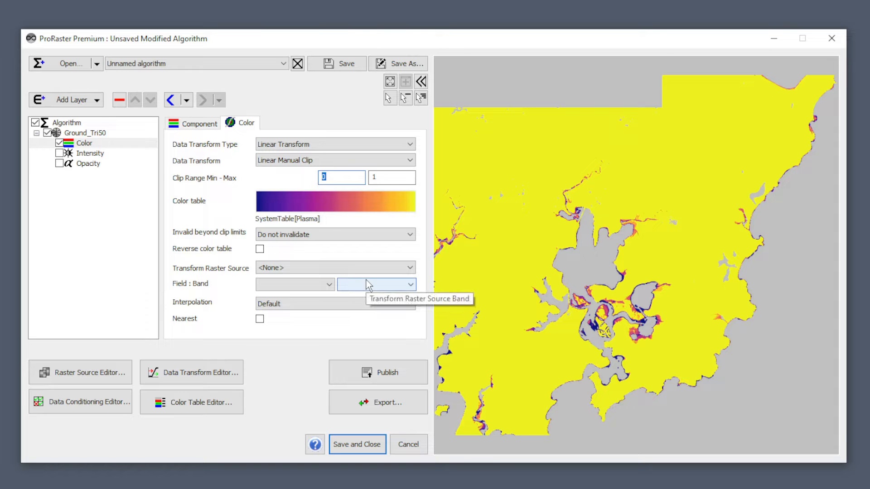
text(10)
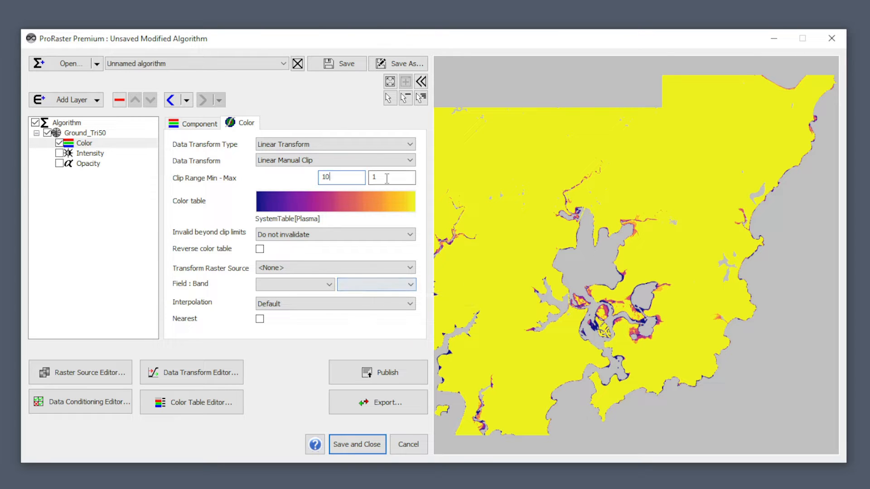
double_click(387, 178)
text(100)
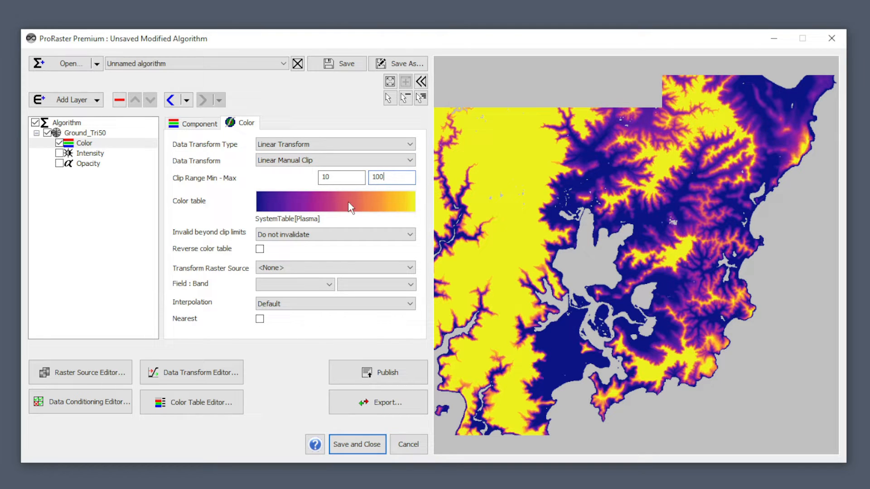
Switch the Color component to the Stable Equal Area Transform type and set Linear to Equal Area to 1.
click(329, 144)
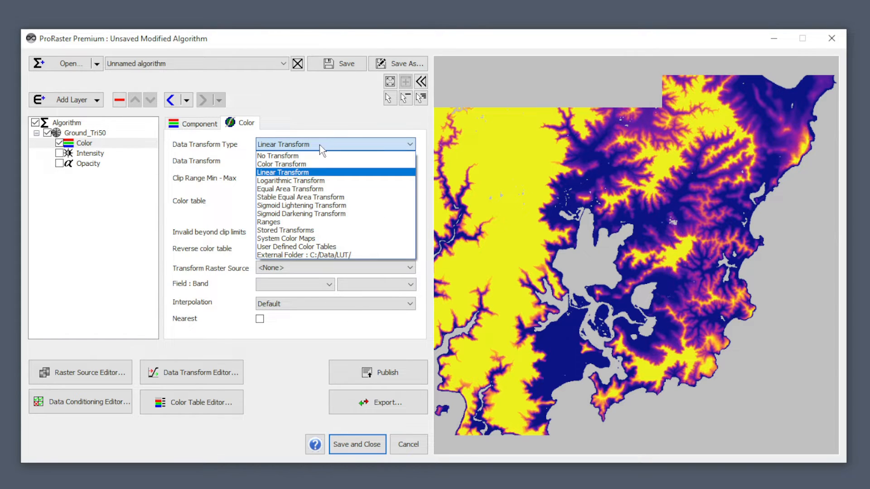
click(309, 197)
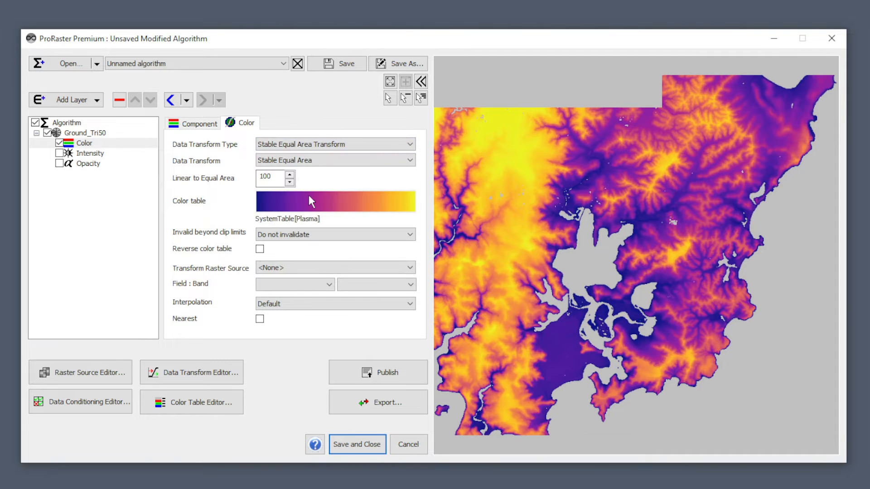
click(304, 145)
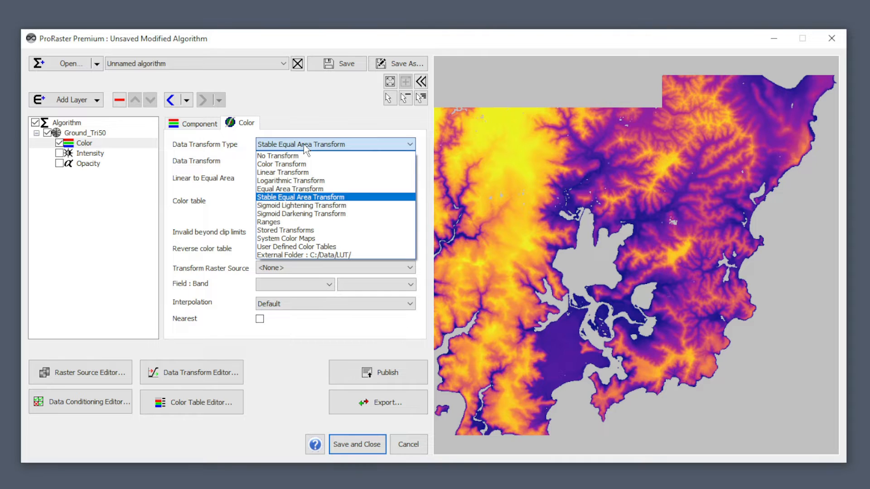
click(304, 145)
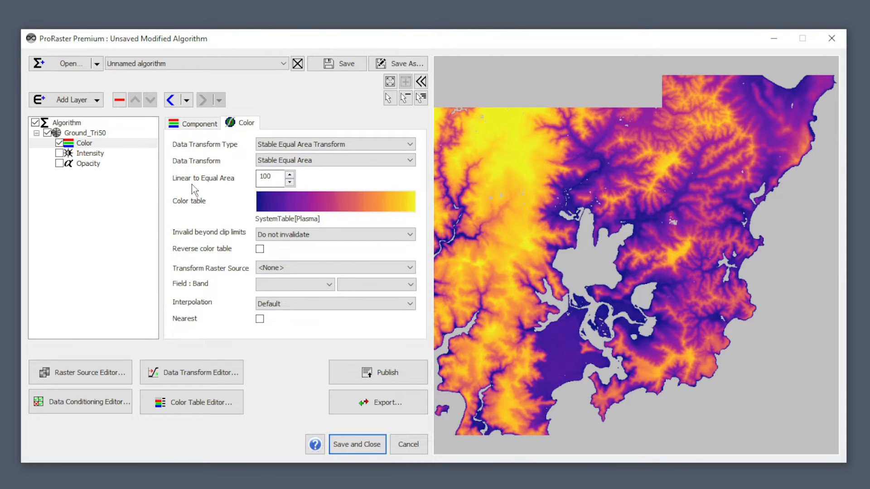
double_click(274, 176)
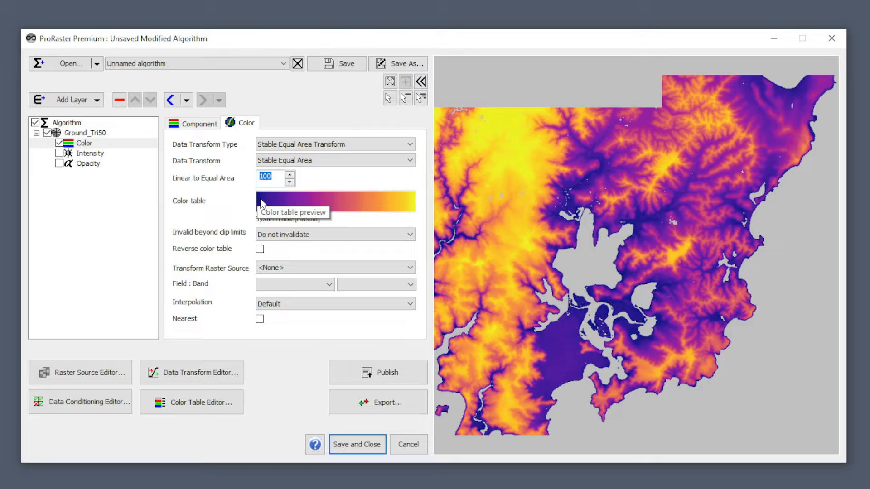
text(1)
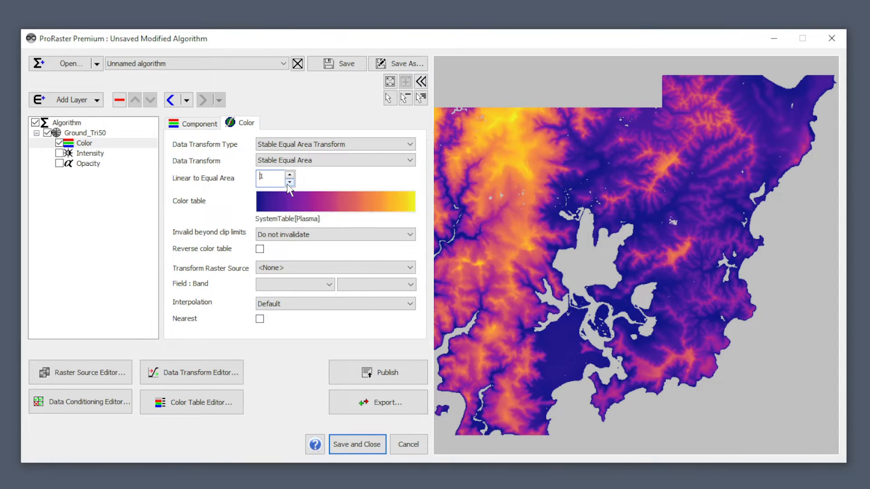
Try Linear to Equal Area at 100 and at 50 for the Stable Equal Area transform.
double_click(272, 178)
text(100)
key(Return)
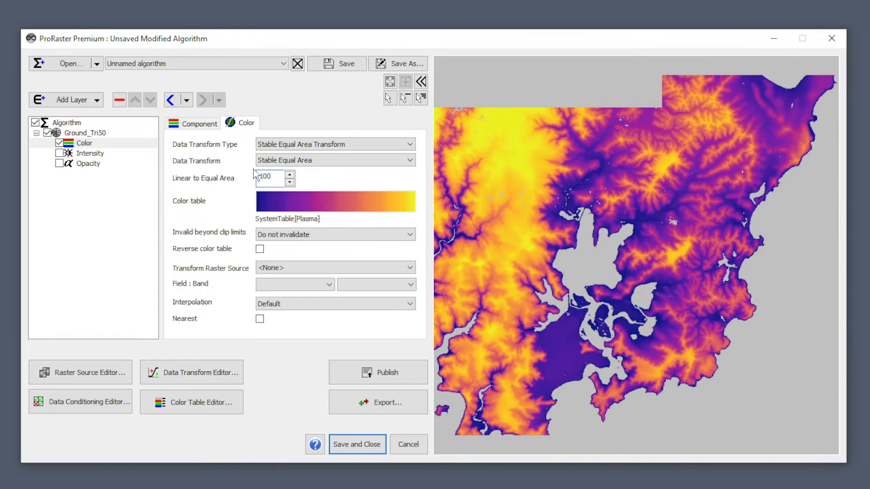
double_click(271, 177)
text(50)
key(Return)
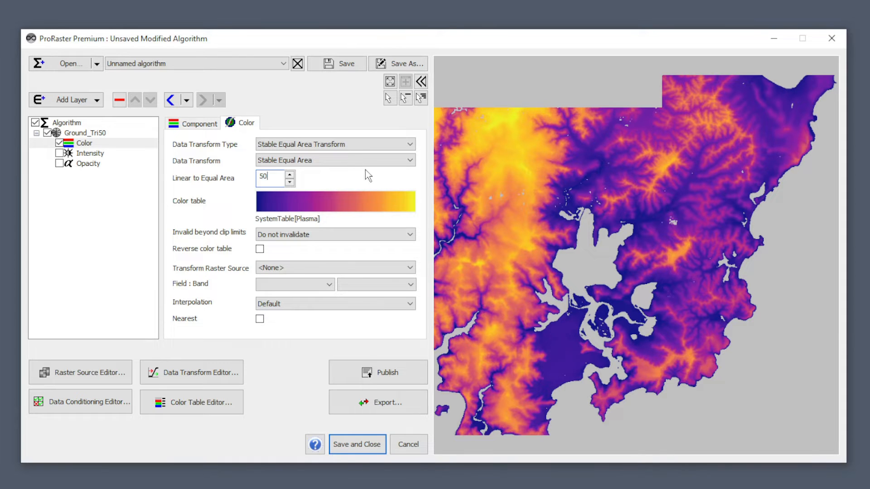
Switch the Color component to the Logarithmic Transform type with the Log10 (+-10) data transform.
click(365, 146)
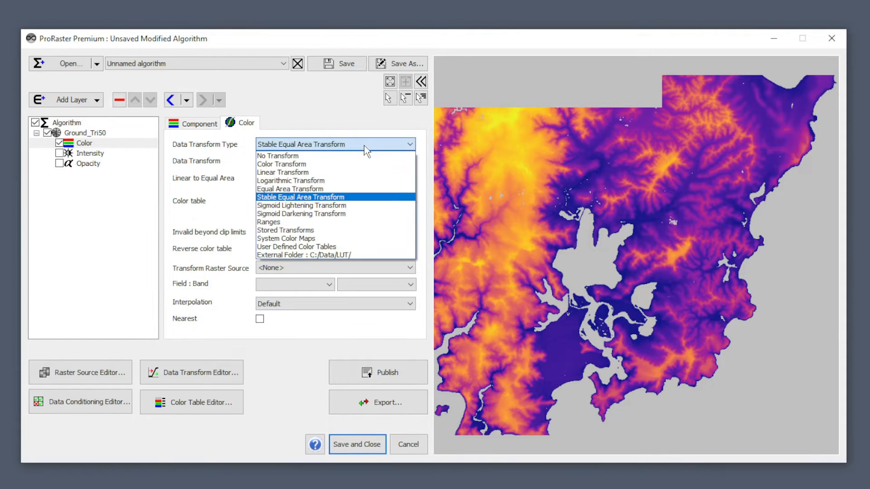
click(298, 181)
click(347, 163)
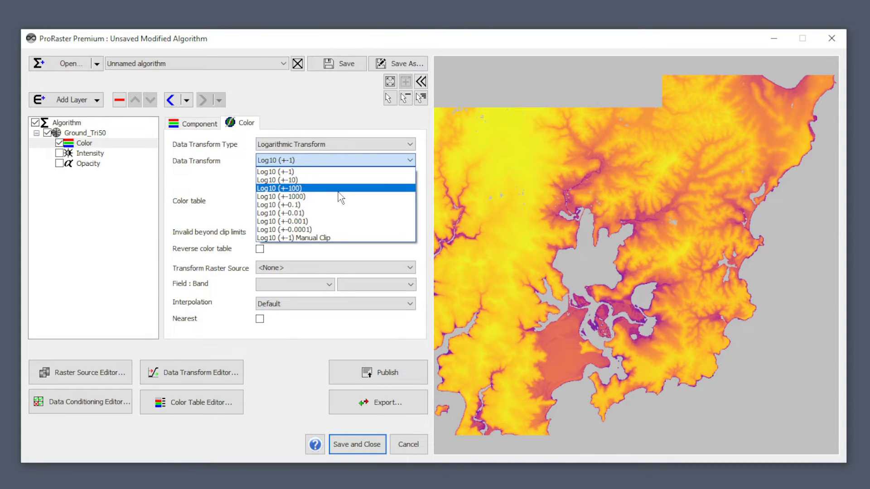
click(303, 182)
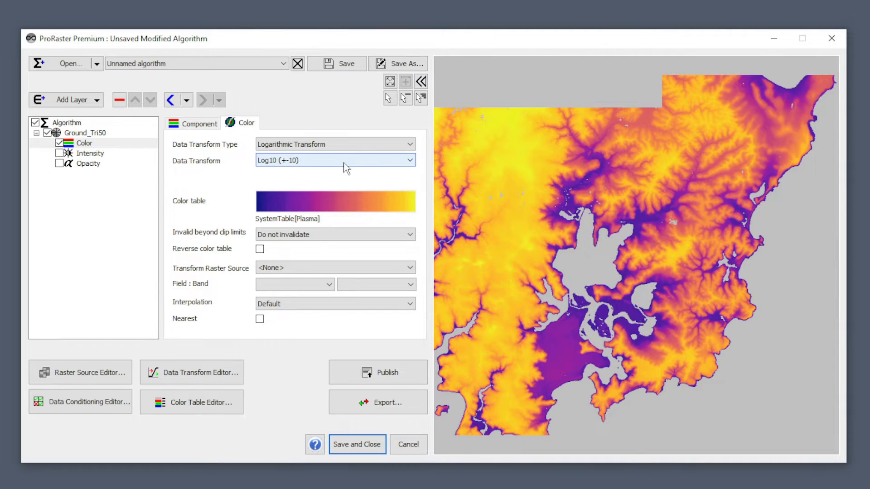
Try the Log10 (+-0.0001) data transform on the Color component.
click(326, 159)
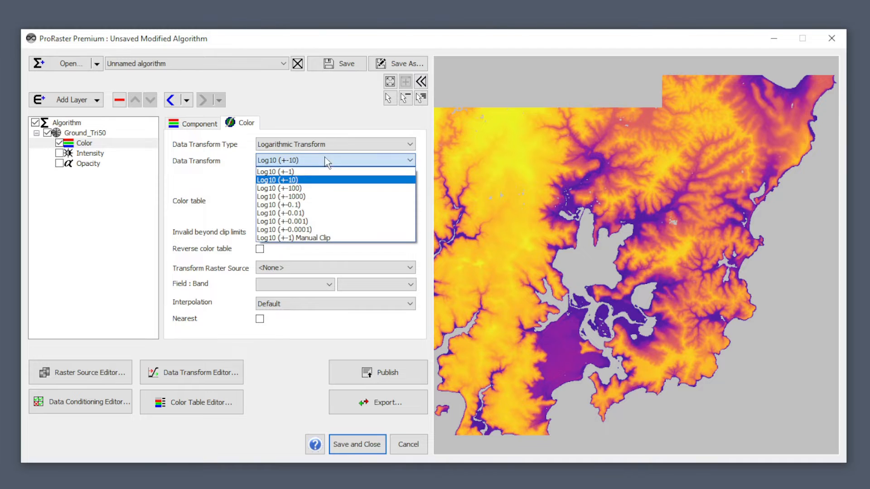
click(291, 230)
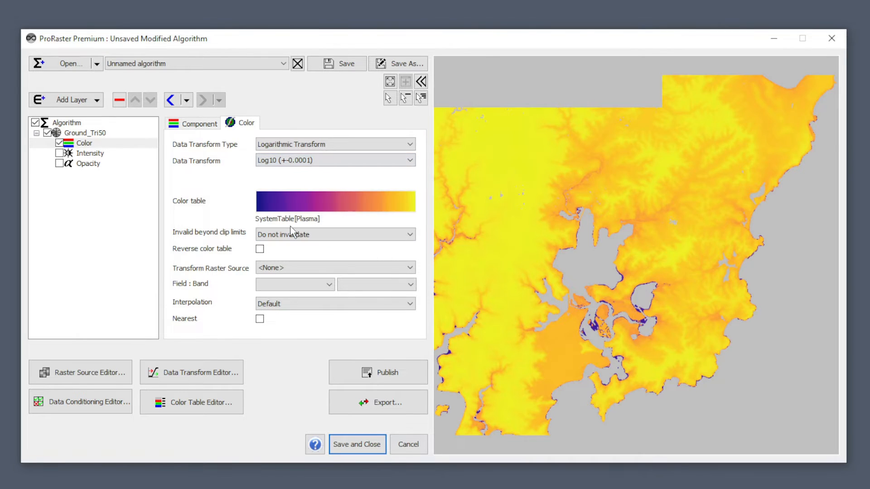
click(308, 163)
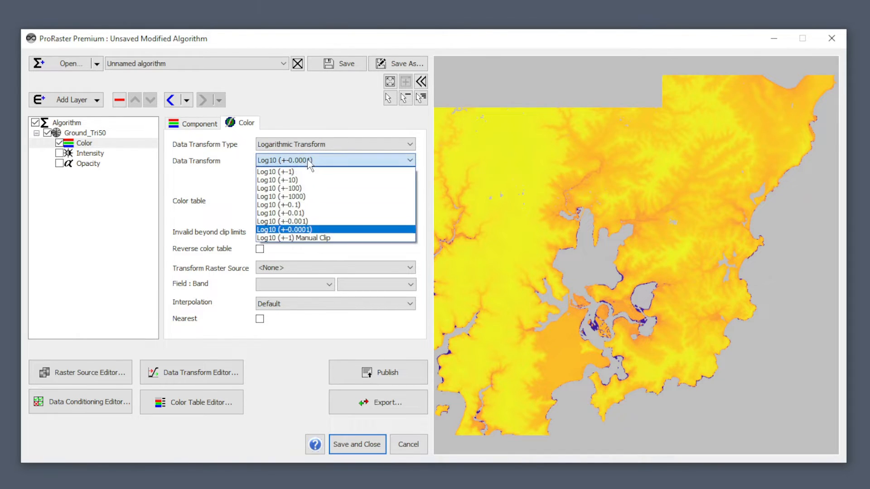
Try the Sigmoid Lightening Transform type with Sigmoid K set to 0, and review its Lighten clip variants.
click(337, 144)
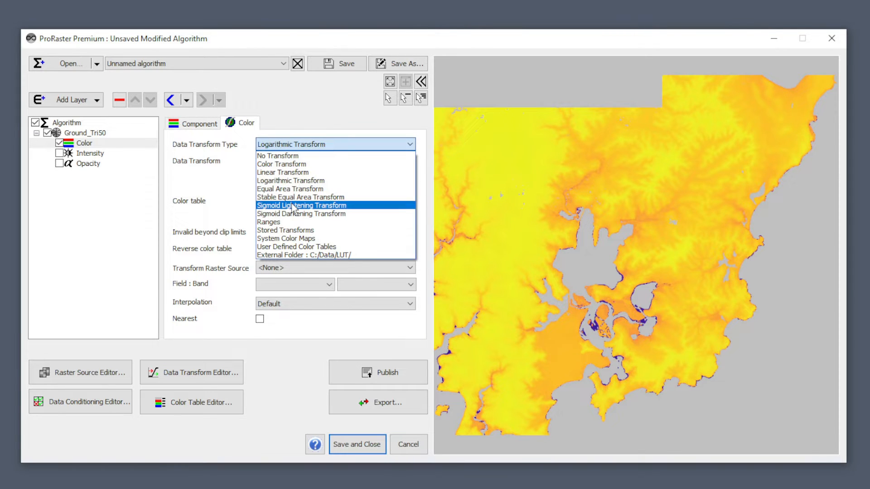
click(293, 207)
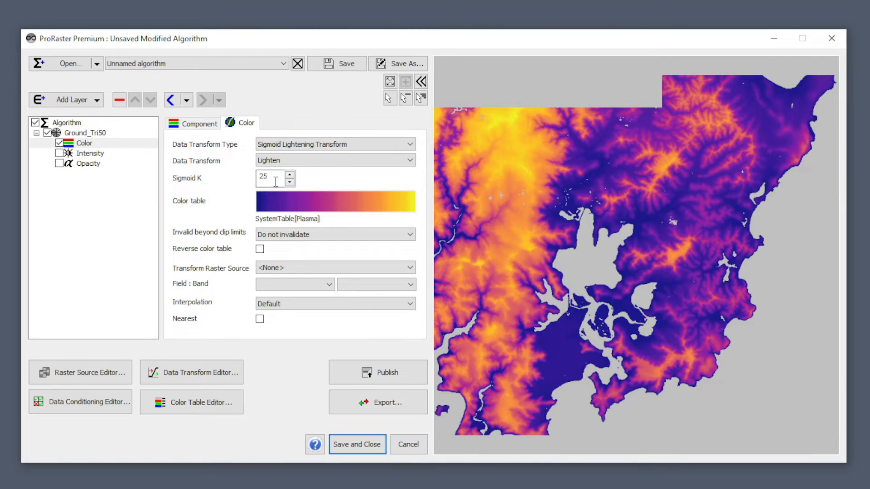
drag(277, 177, 259, 177)
text(0)
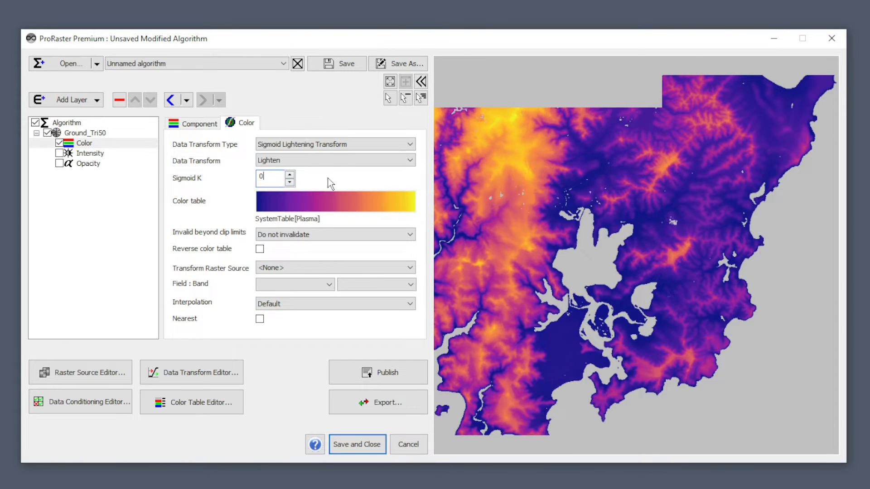
click(366, 165)
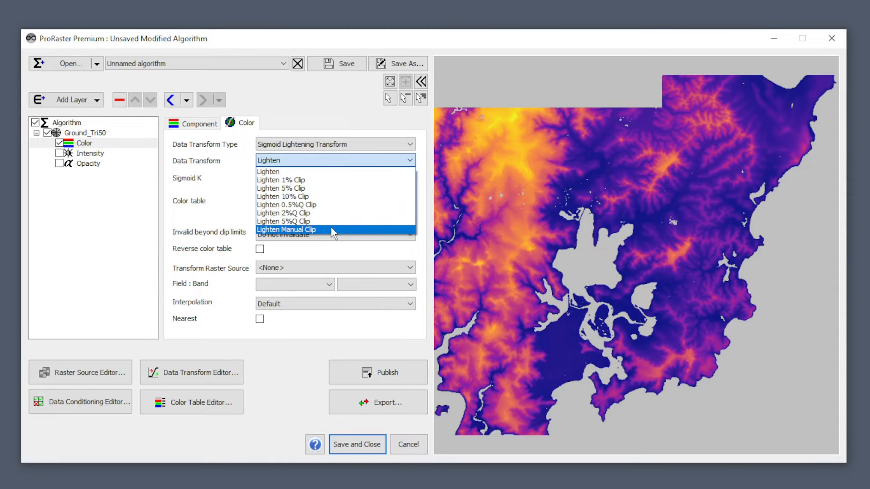
click(422, 153)
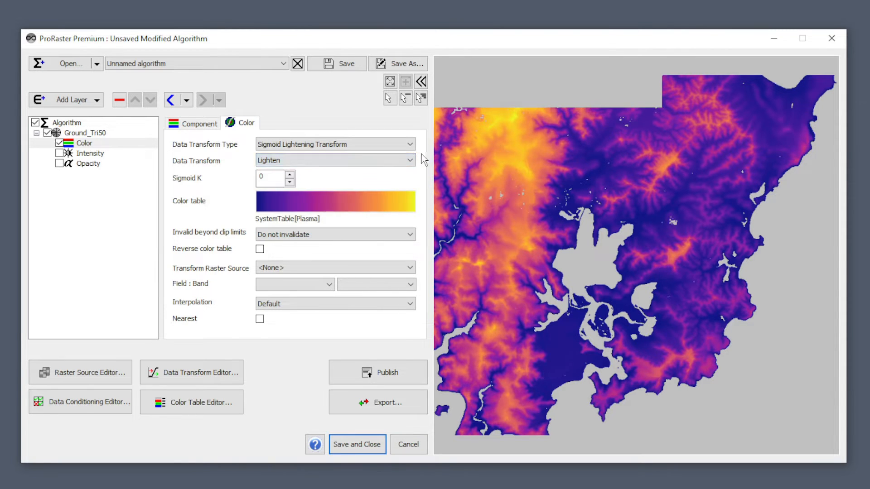
Switch the Color component to the Ranges transform type with 8 ranges and inspect the color bands in the preview.
click(350, 146)
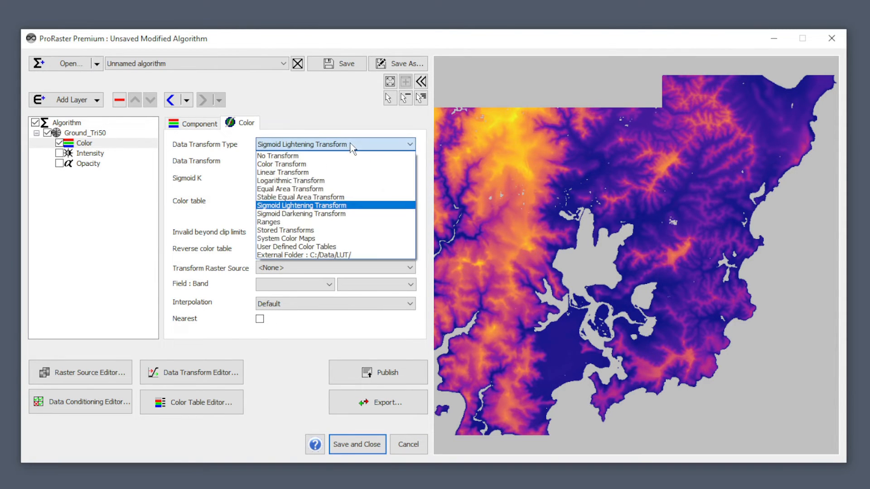
click(289, 222)
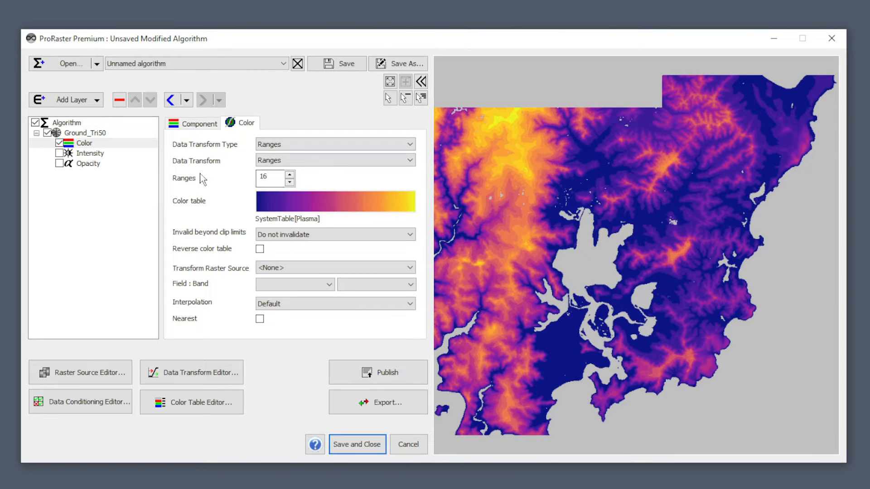
drag(274, 180, 240, 177)
text(8)
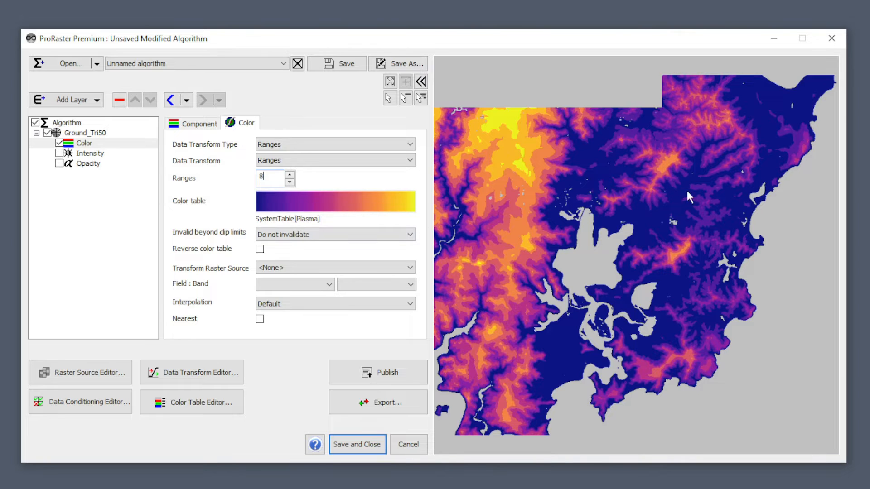
scroll(656, 186, up, 2)
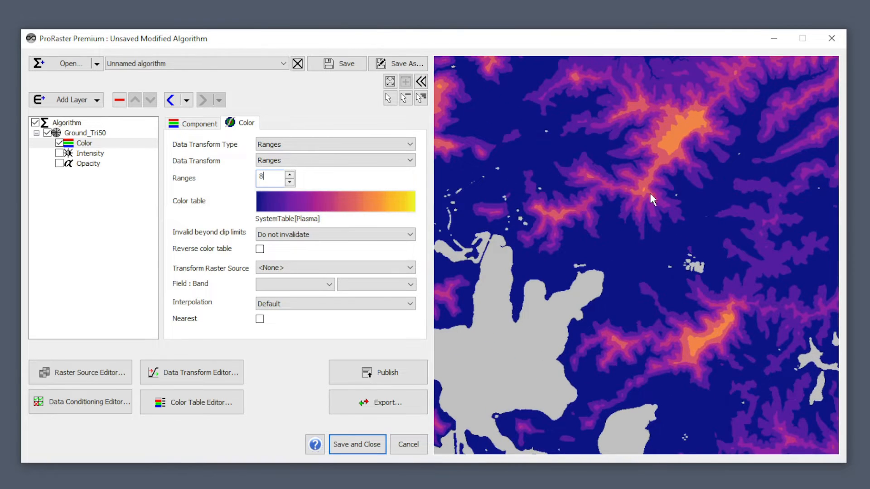
scroll(652, 194, up, 3)
drag(620, 203, 679, 347)
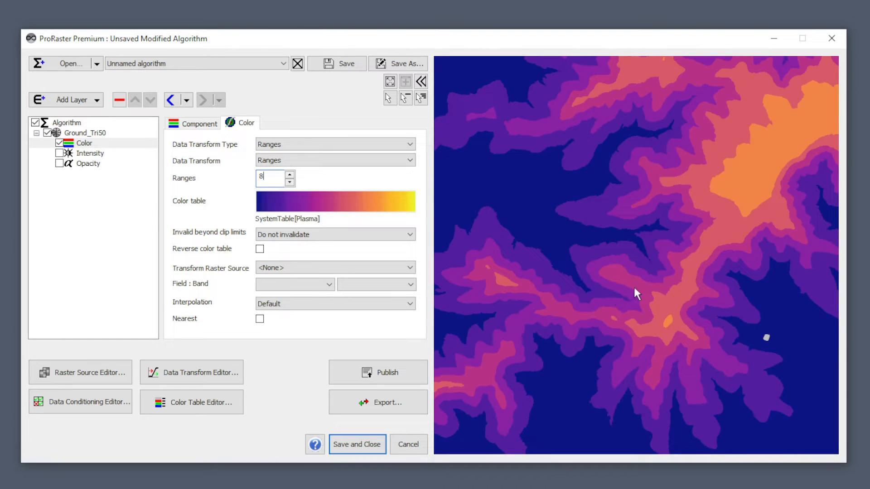
scroll(635, 288, down, 3)
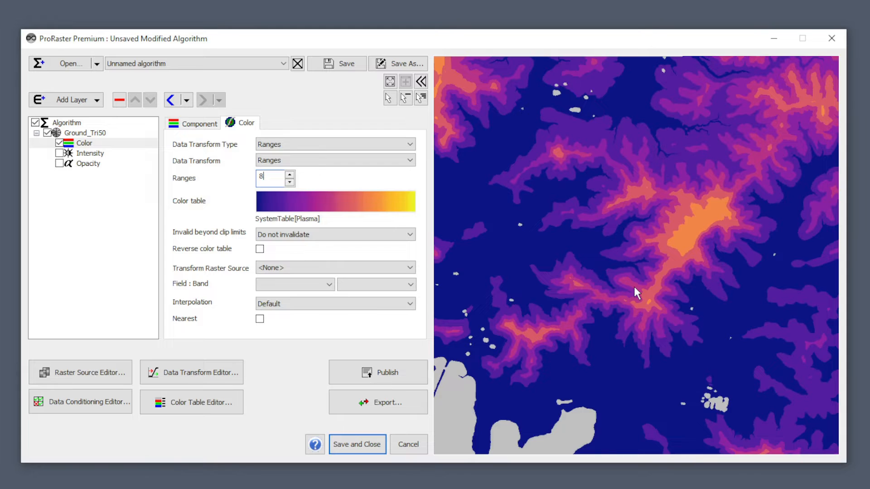
Apply the Ranges Manual Clip data transform and set the number of ranges to 4.
click(328, 161)
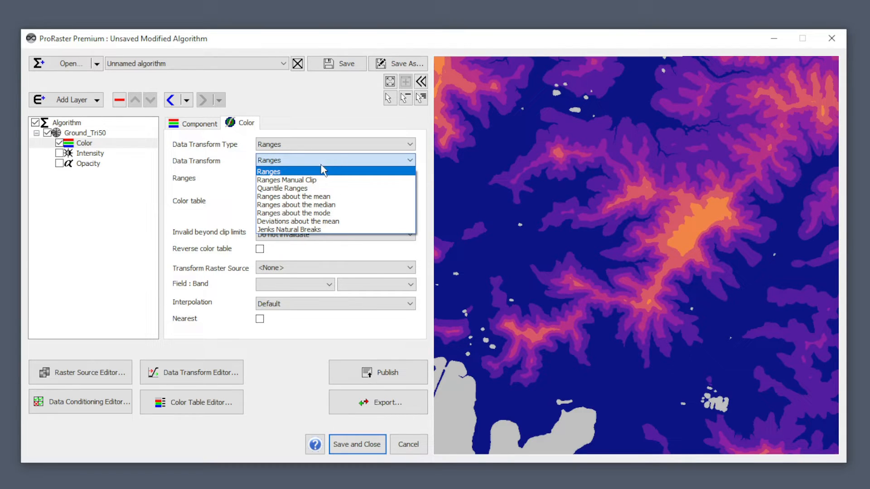
click(315, 182)
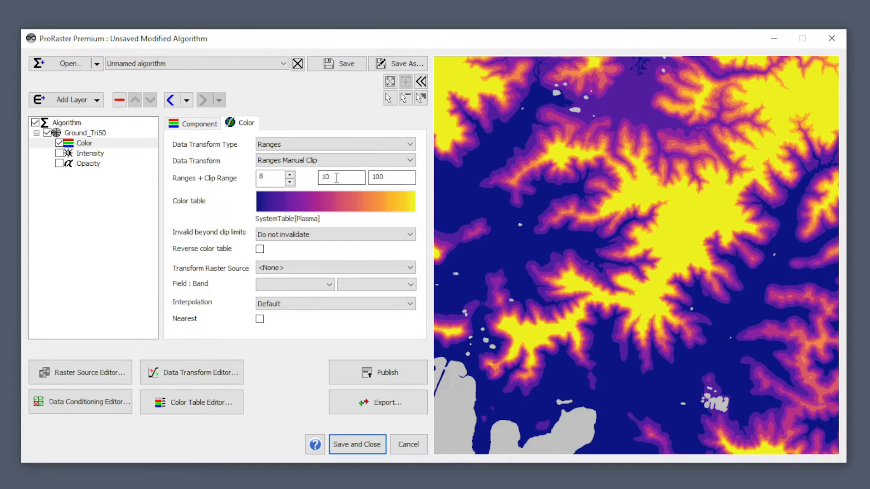
double_click(263, 177)
text(4)
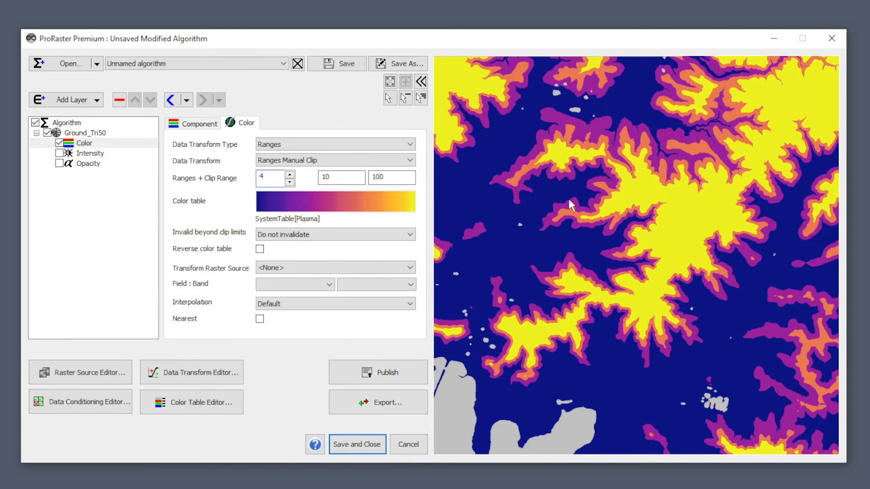
scroll(585, 202, up, 3)
scroll(586, 203, down, 3)
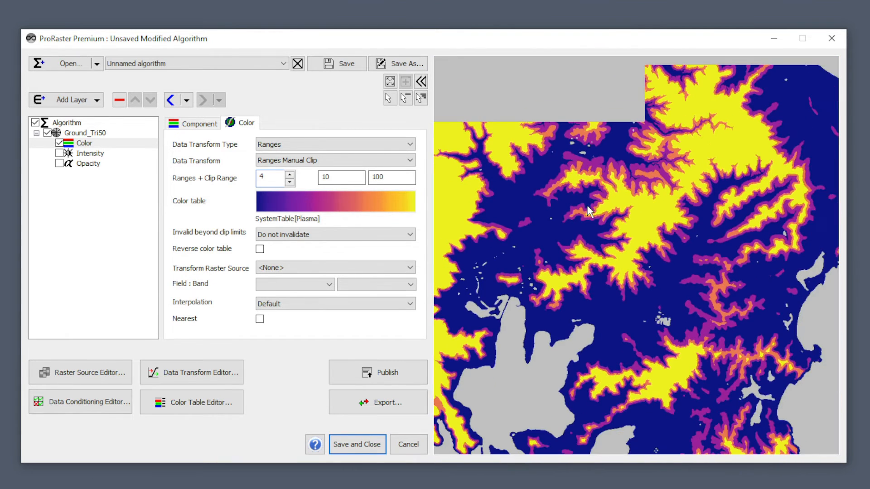
Set the Color component's data transform to Quantile Ranges.
click(318, 161)
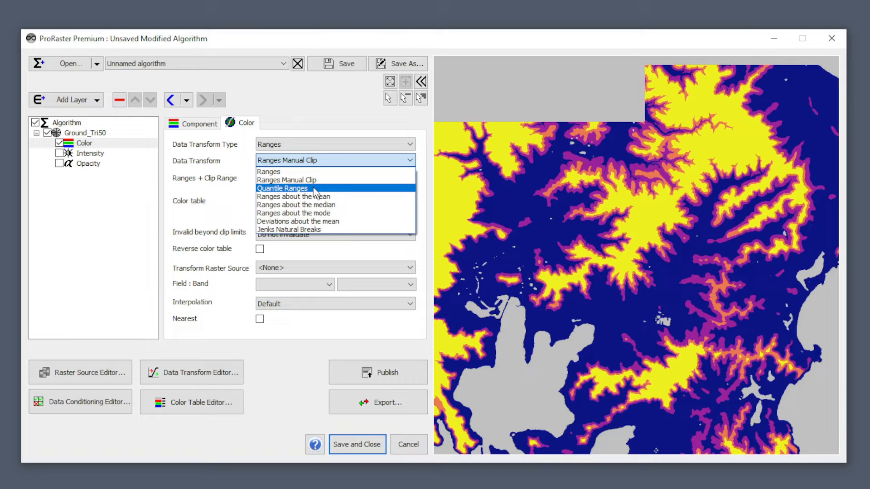
click(316, 190)
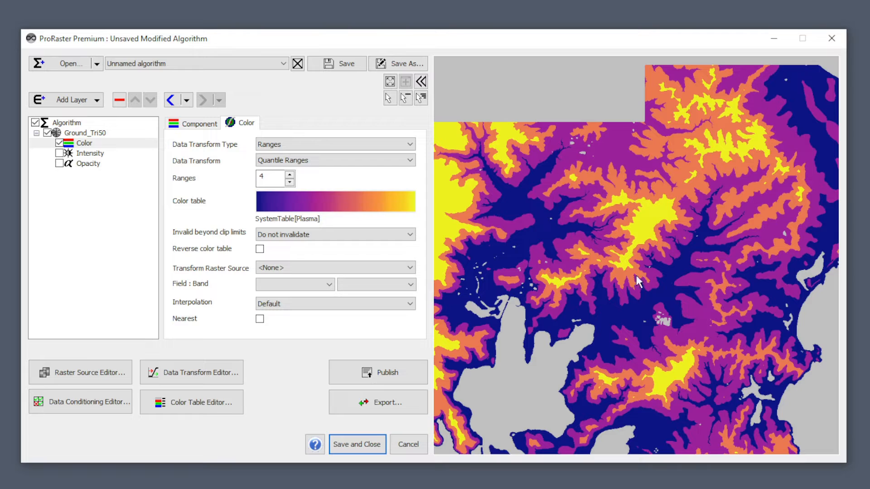
Try the Ranges about the mean data transform and the Deviations about the mean variant on the Color component.
click(385, 161)
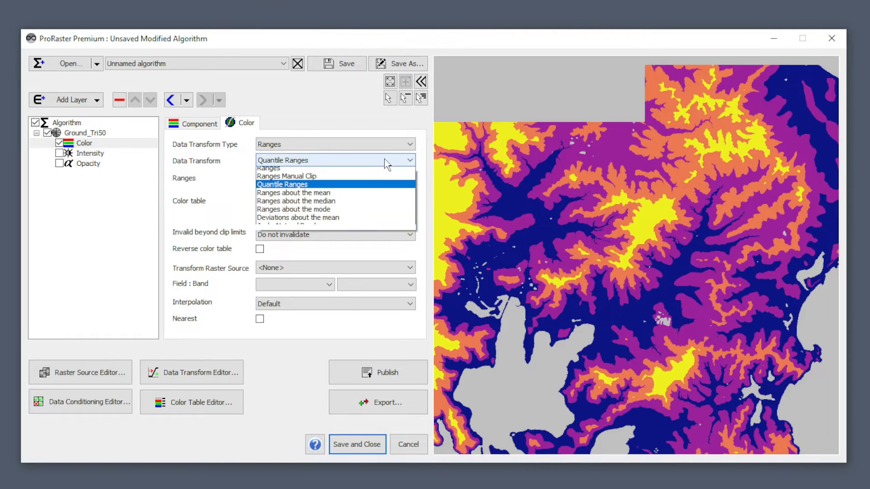
click(358, 198)
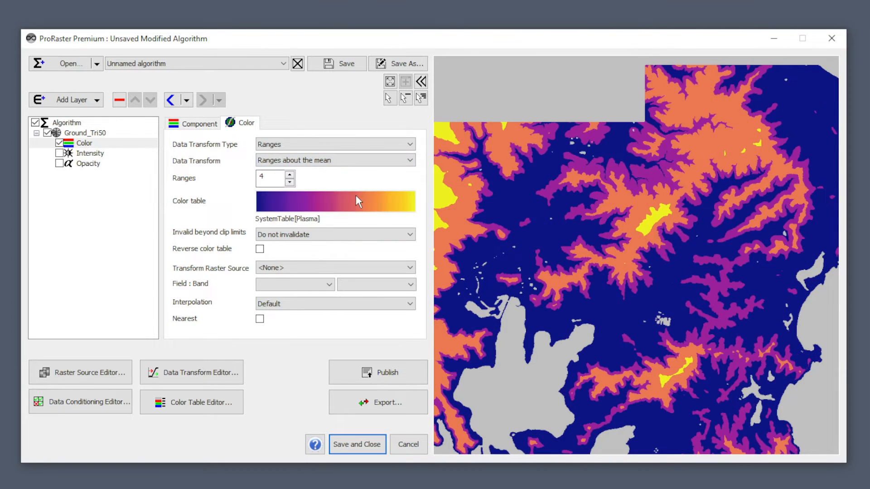
click(355, 161)
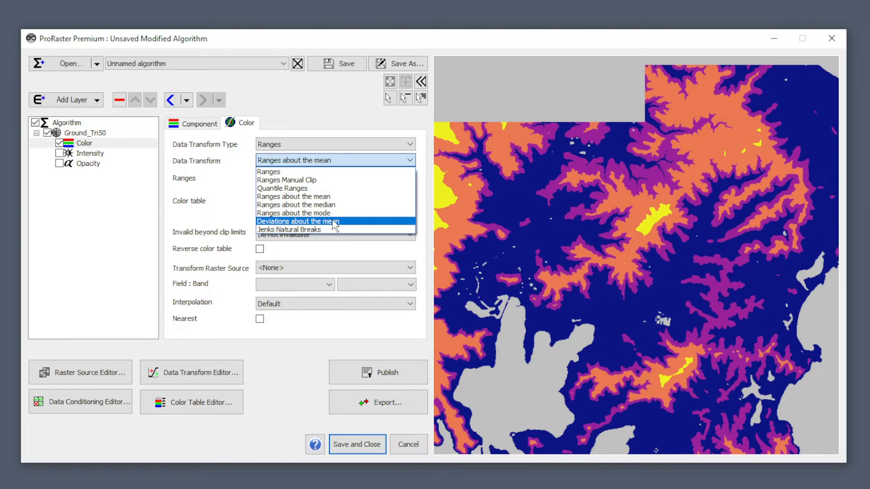
click(336, 221)
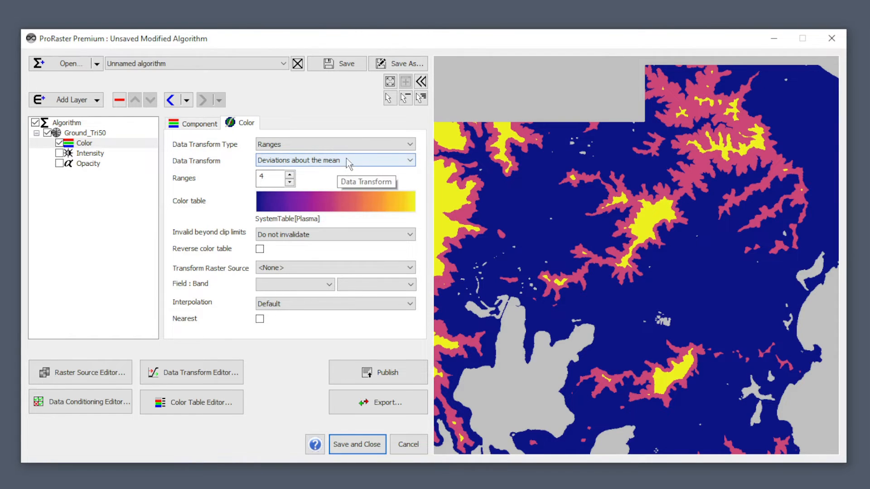
click(371, 145)
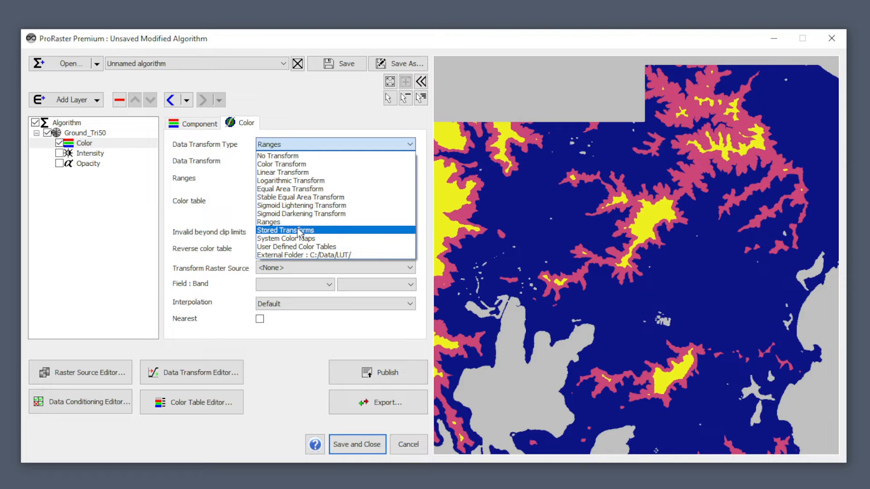
click(281, 401)
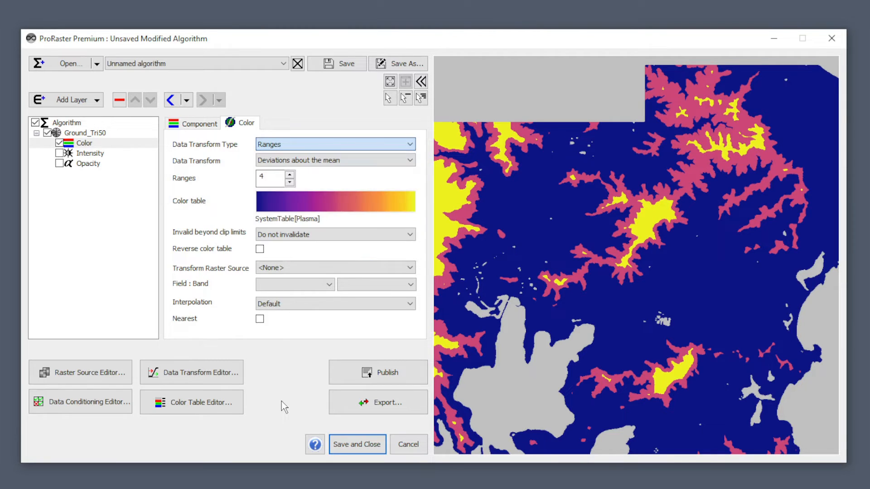
Try the Logarithmic type on the stored Transform[1] in the Data Transform Editor and review its log base and minimum.
click(187, 378)
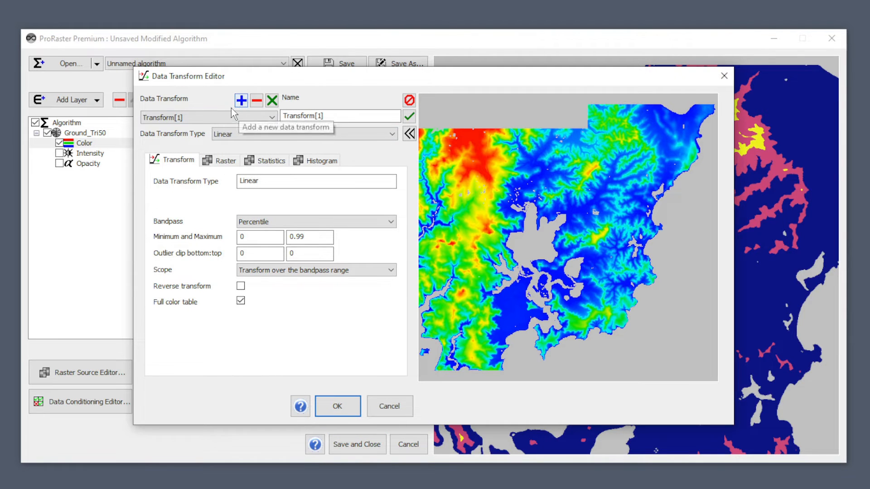
click(257, 135)
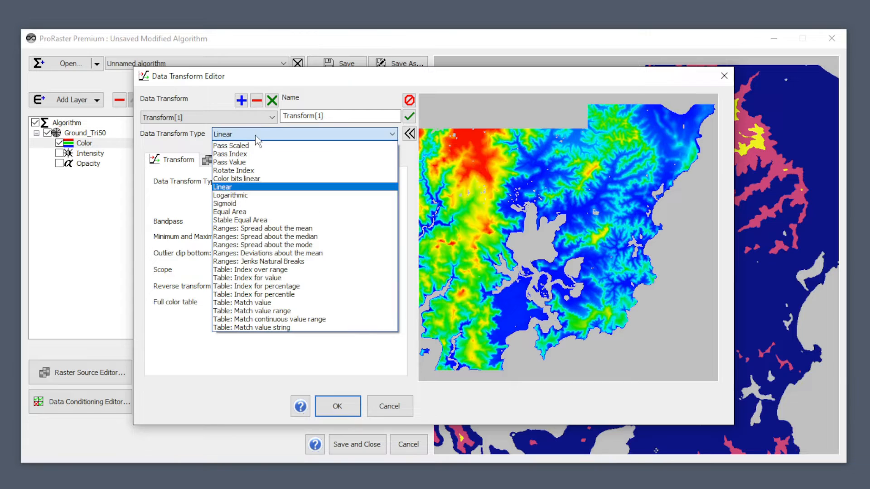
click(245, 195)
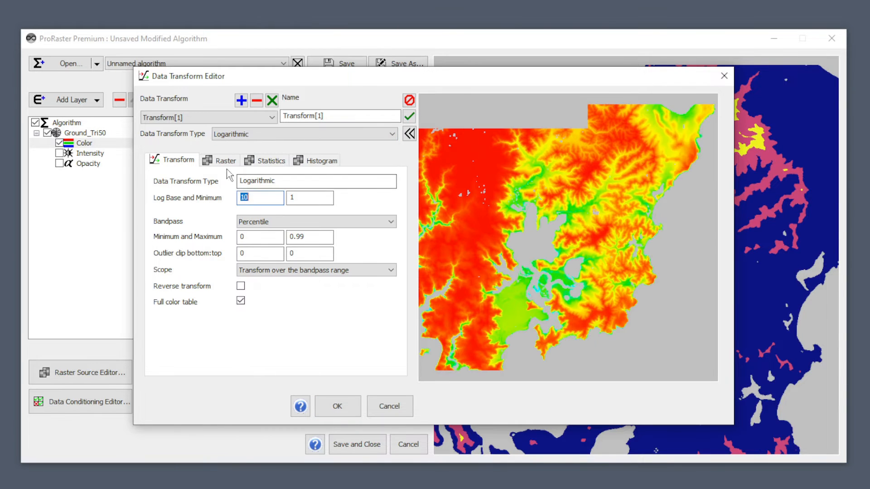
click(290, 198)
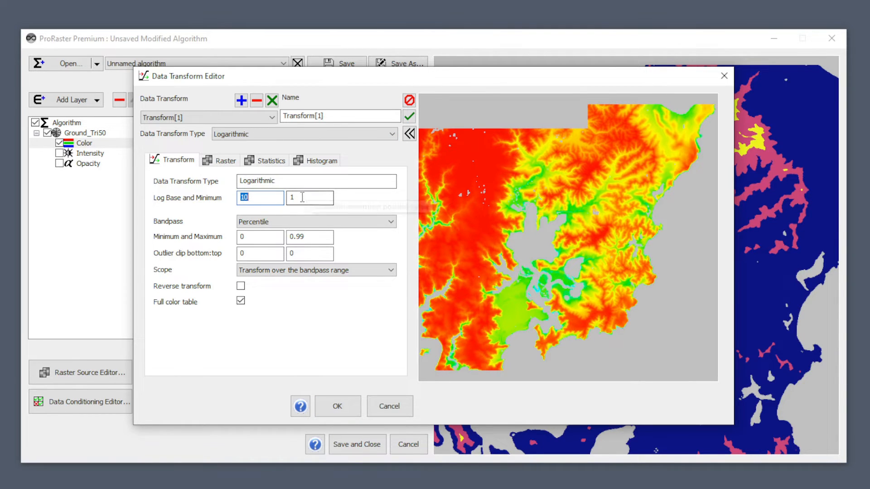
double_click(290, 198)
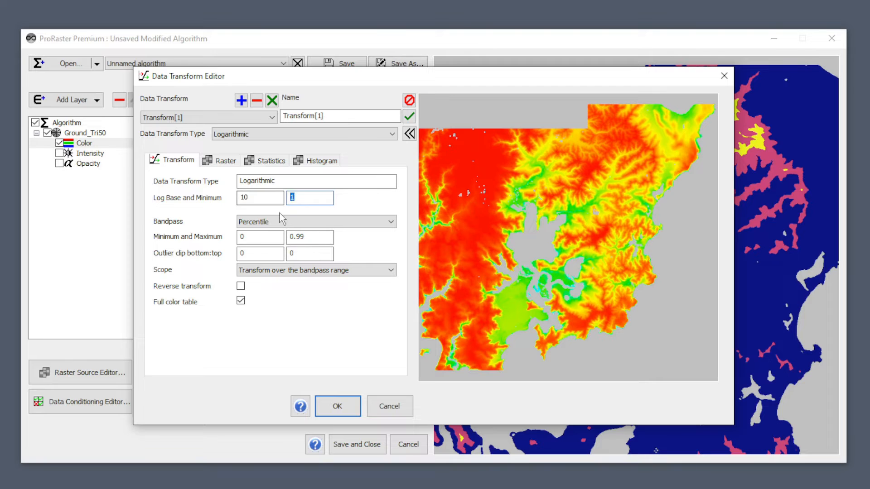
double_click(258, 198)
drag(380, 76, 357, 85)
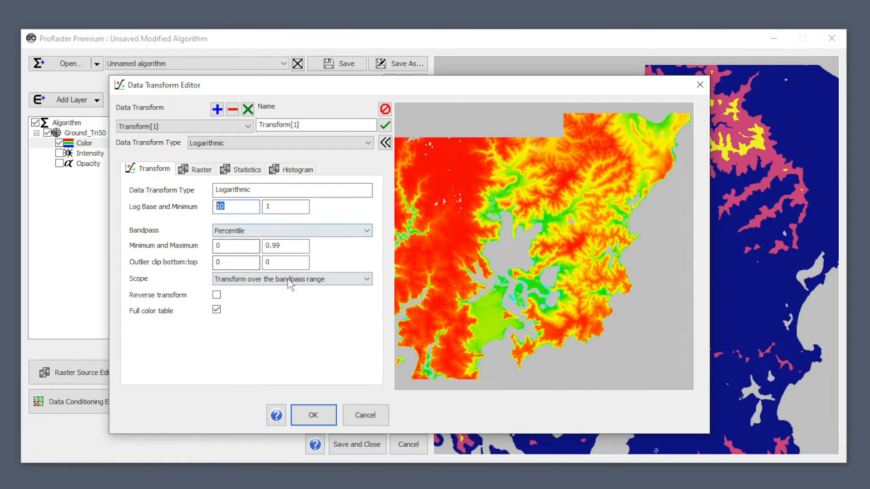
Review the bandpass options, raster source, statistics and histogram of Transform[1].
click(257, 230)
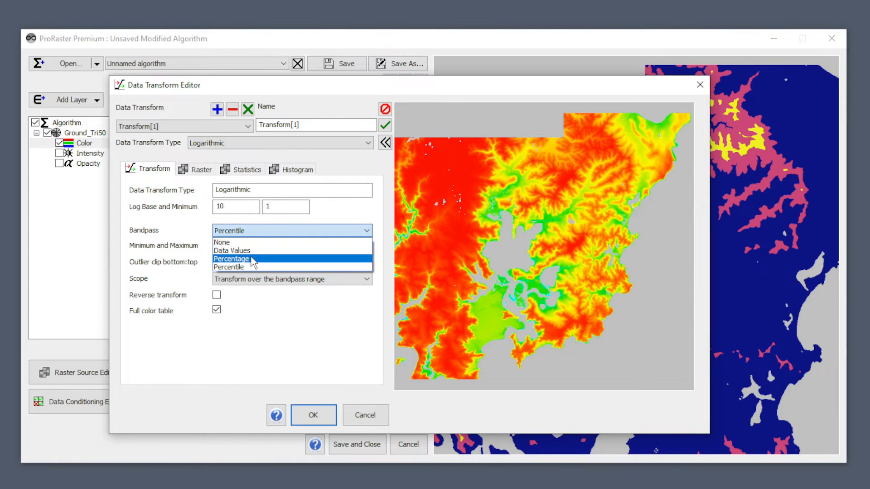
click(279, 327)
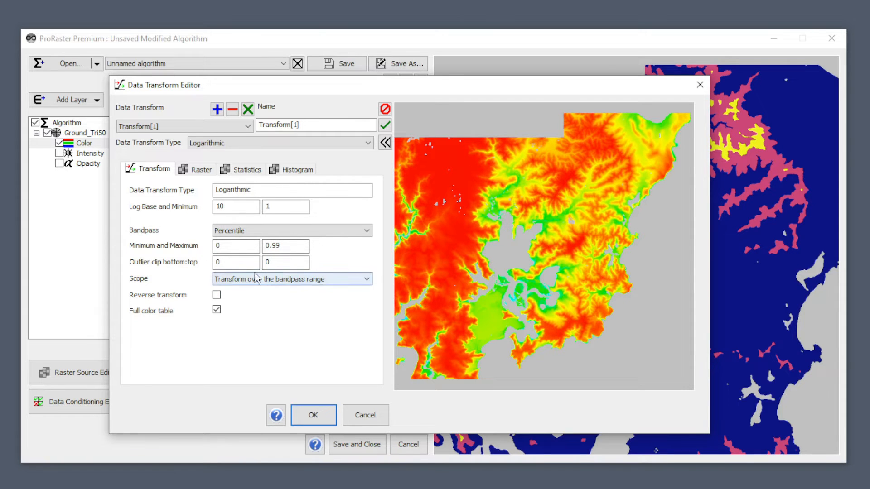
click(199, 171)
click(247, 170)
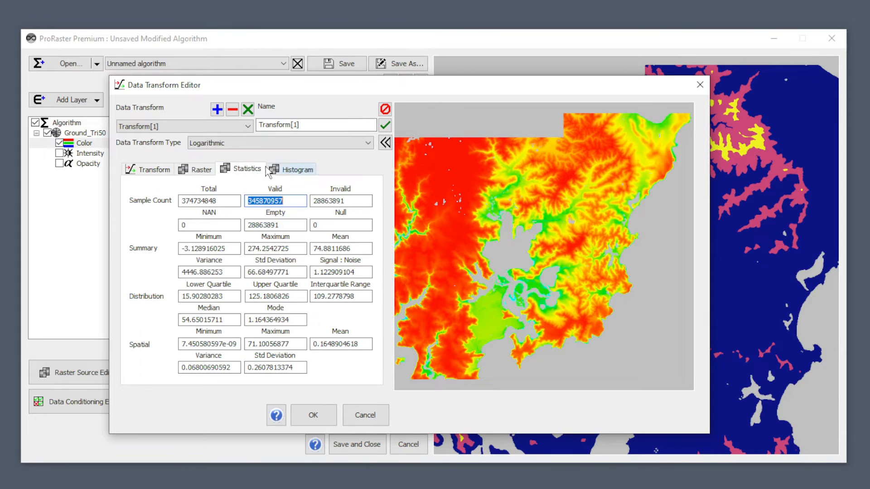
click(299, 171)
click(203, 171)
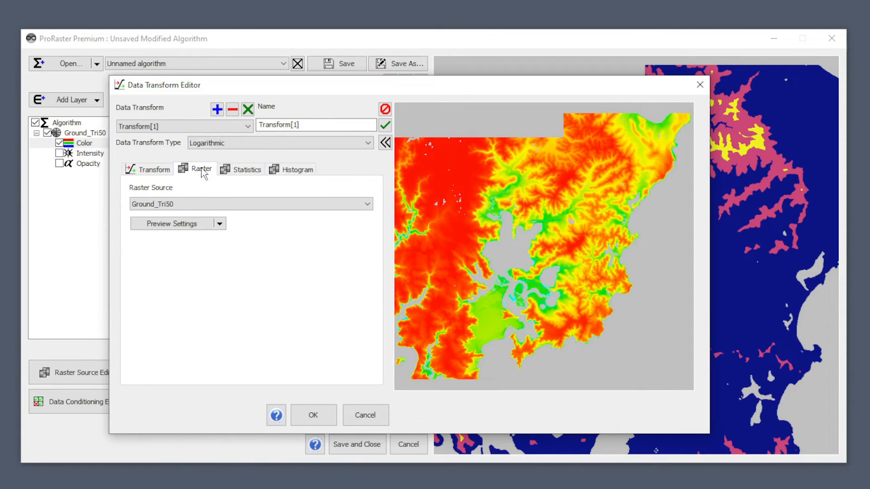
click(159, 172)
Review the available data transform types and close the Data Transform Editor without accepting the changes.
click(269, 144)
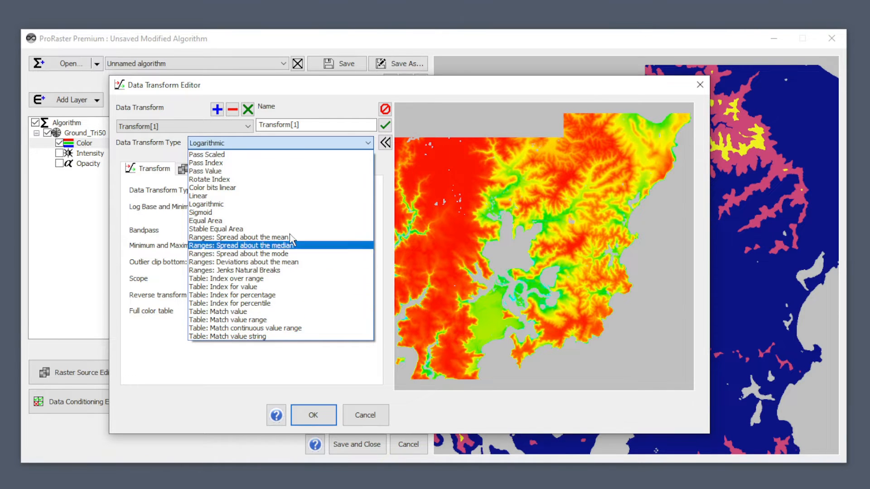
click(153, 156)
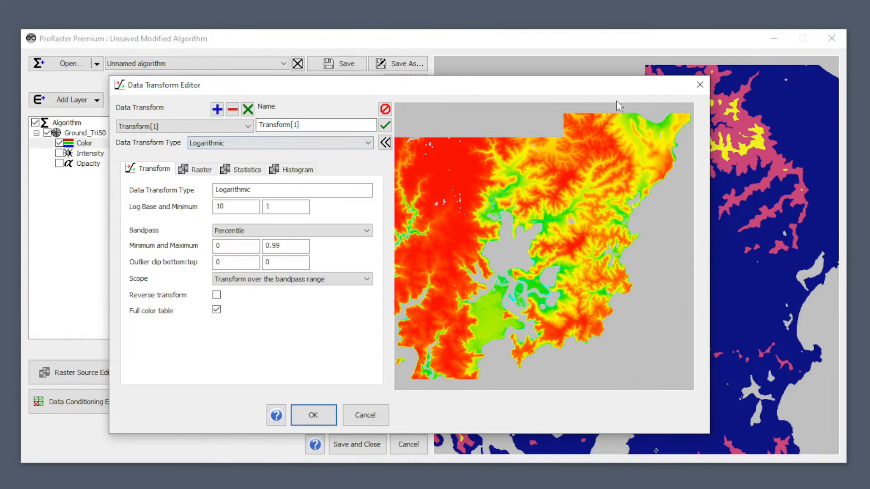
click(700, 85)
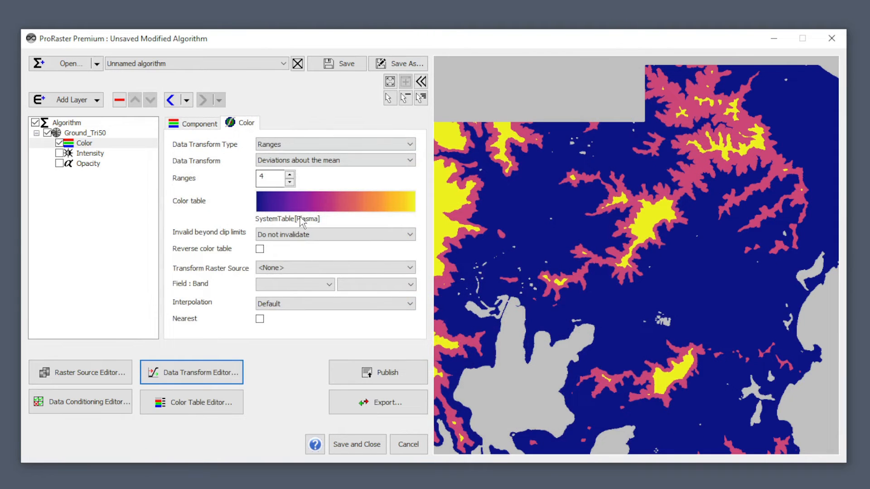
Reapply the Ranges transform type to the Color component and set its data transform to Jenks Natural Breaks.
click(339, 141)
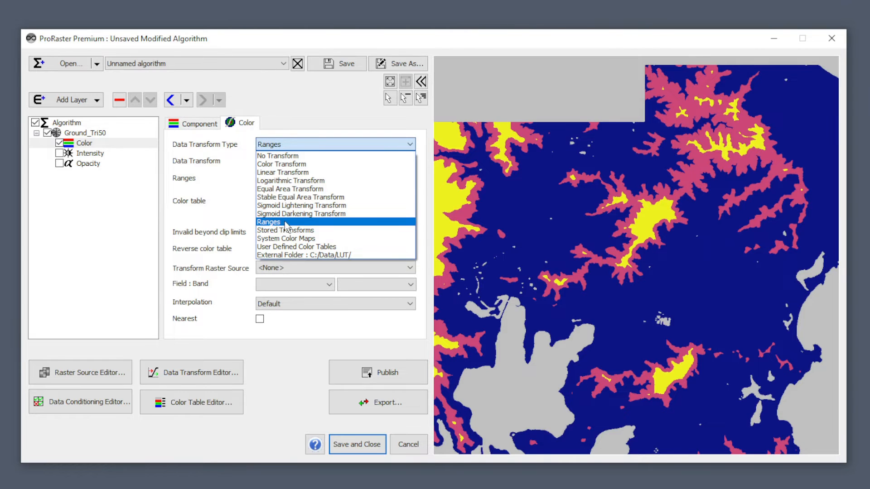
click(285, 222)
click(313, 162)
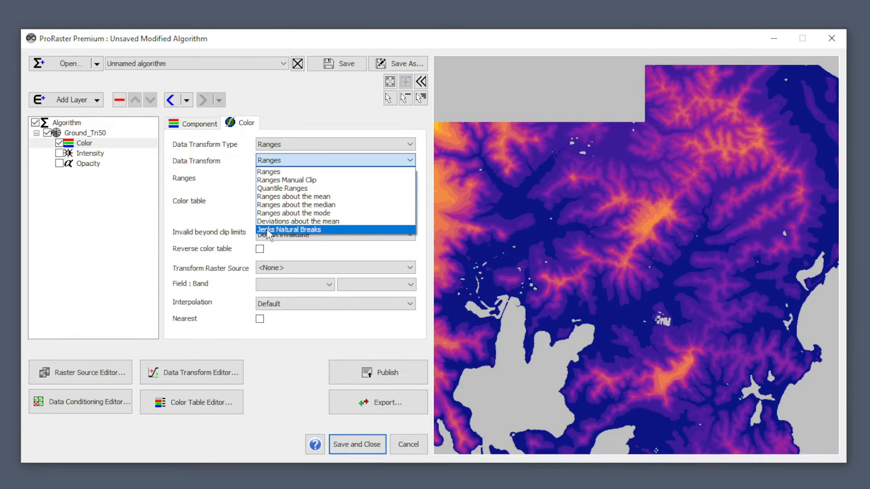
click(345, 233)
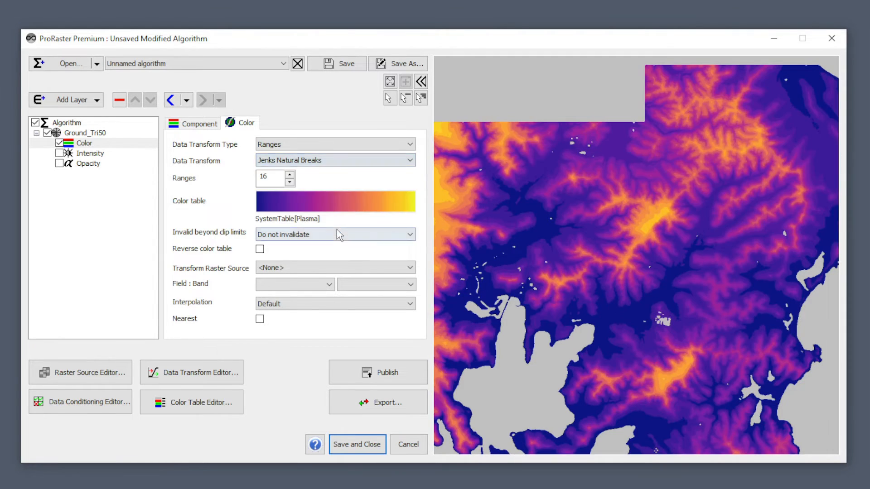
Set the number of Jenks Natural Breaks ranges to 8 and inspect the color bands in the preview.
double_click(264, 176)
text(8)
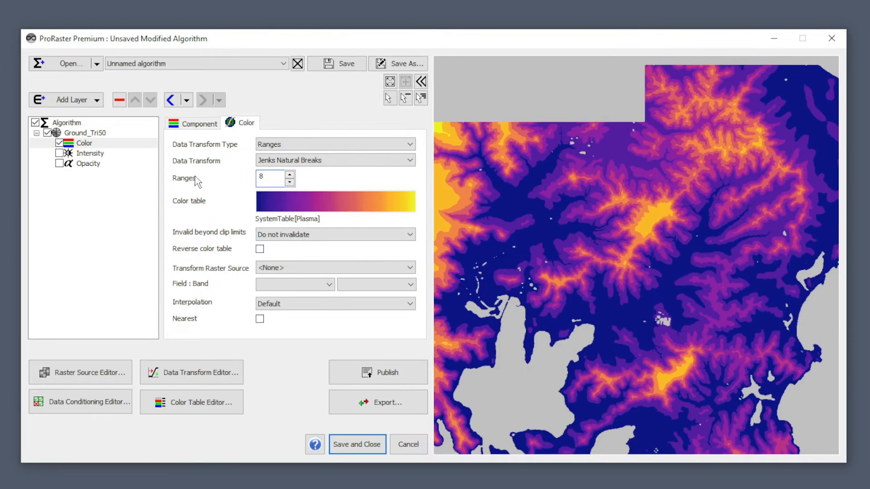
scroll(646, 253, up, 3)
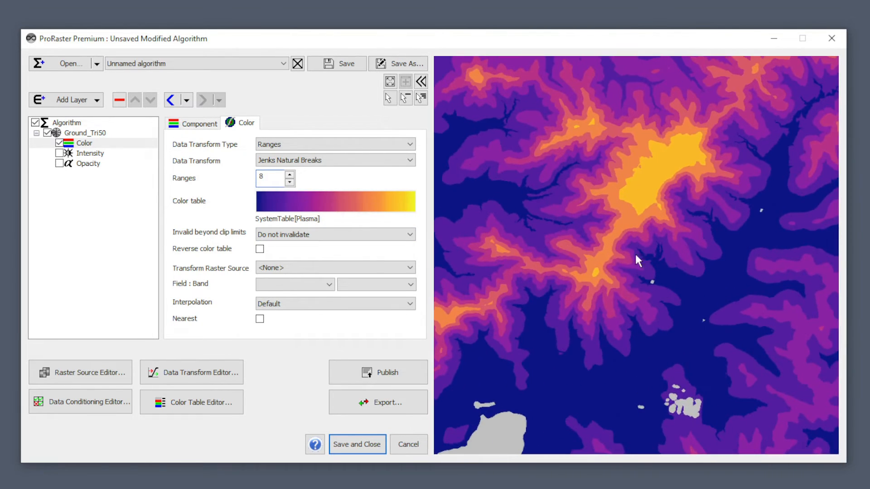
scroll(621, 253, up, 4)
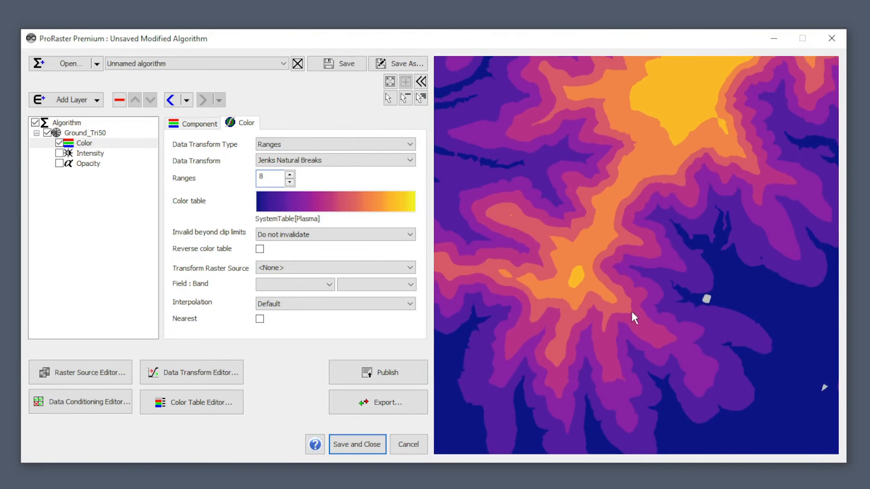
scroll(664, 252, down, 8)
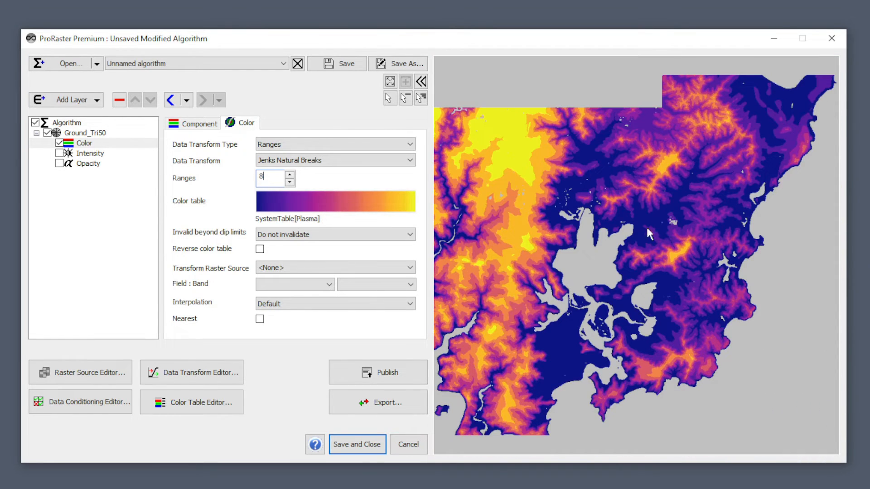
Switch the Color component's data transform type to Stored Transforms, using Transform[1].
click(317, 160)
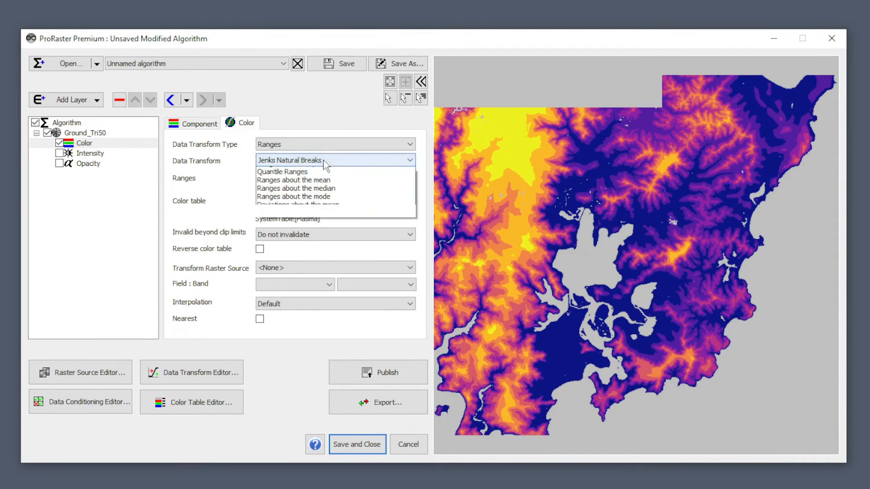
click(345, 151)
click(335, 145)
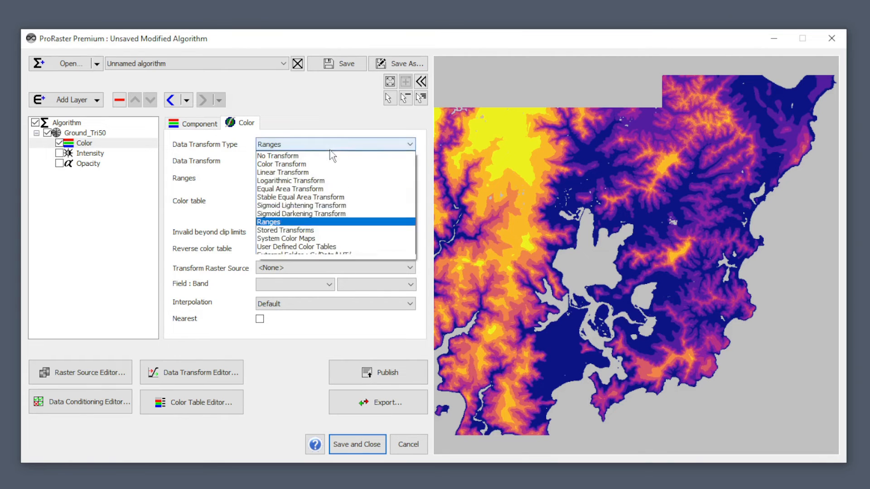
click(287, 231)
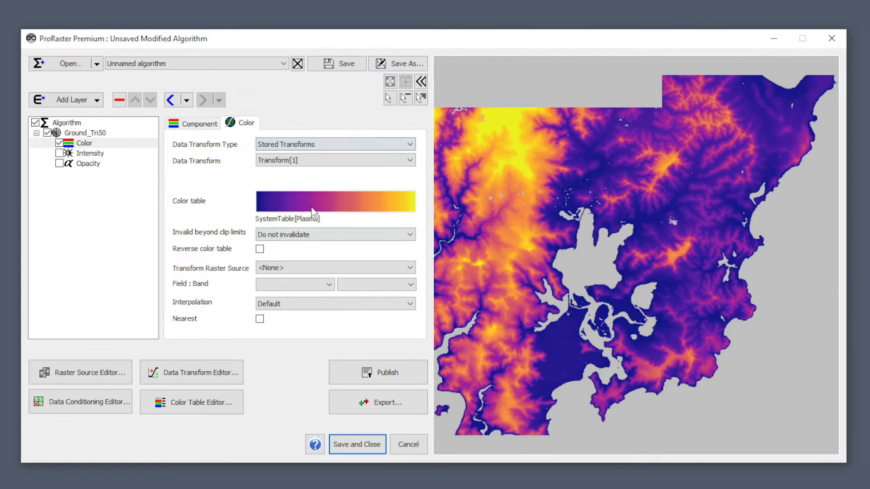
click(328, 160)
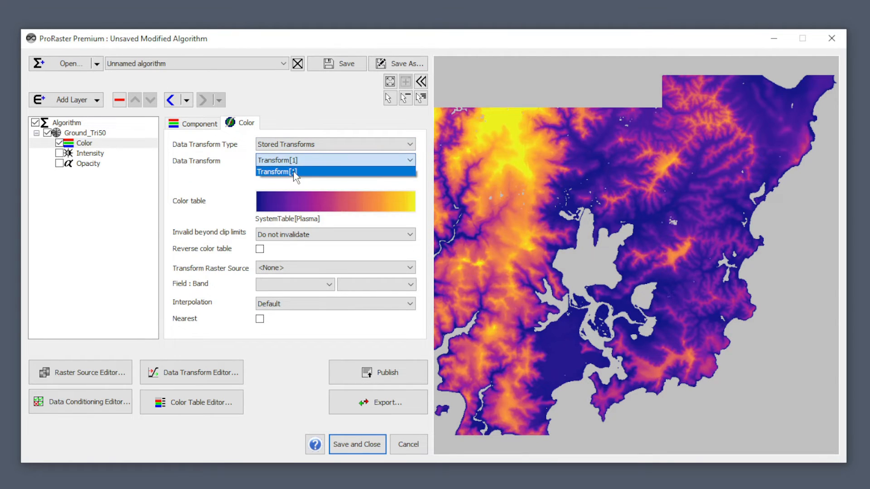
click(317, 142)
click(326, 144)
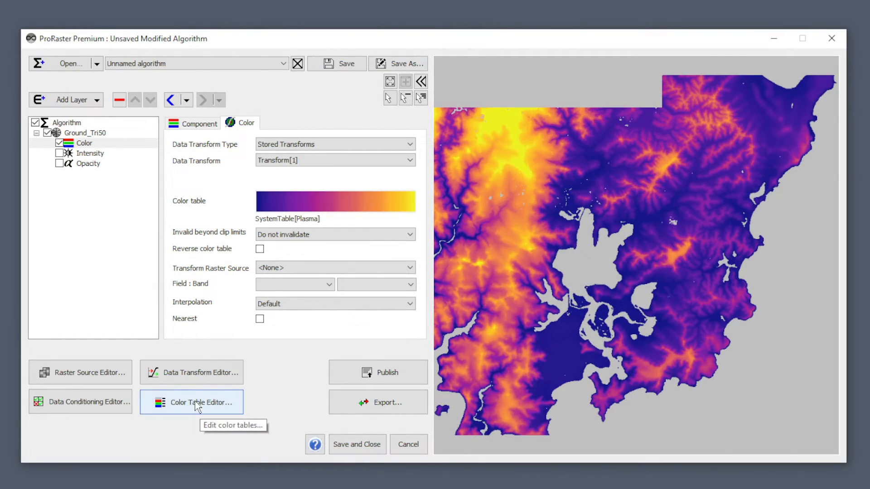
Open the atlas_intertidalzone color table from the external folder C:/Data/LUT/ in the Color Table Editor to examine its data-mapped colors.
click(197, 405)
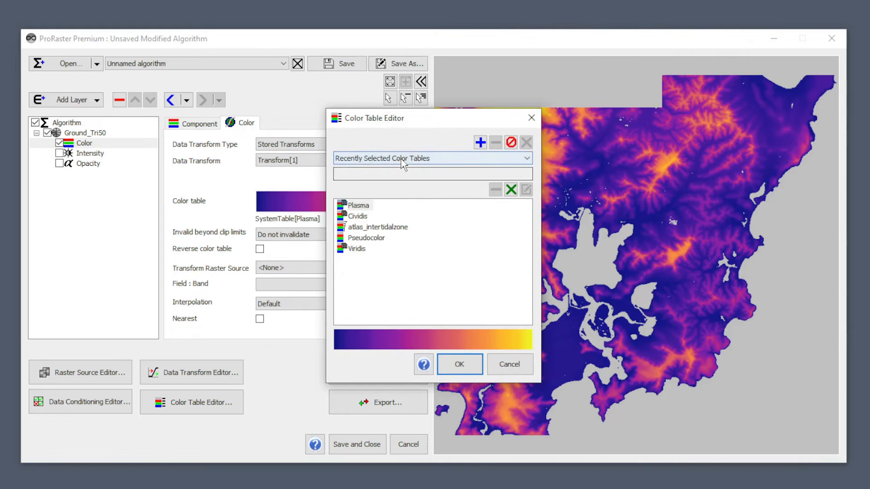
click(403, 160)
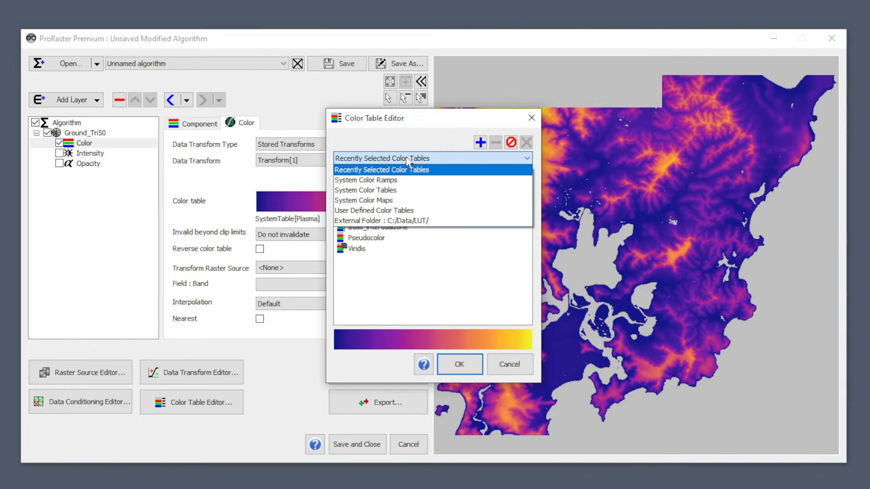
click(382, 221)
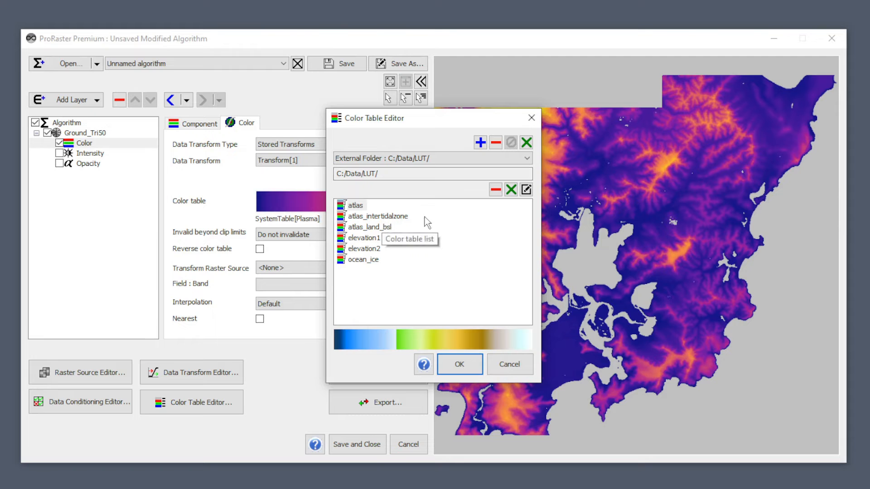
click(385, 217)
click(527, 193)
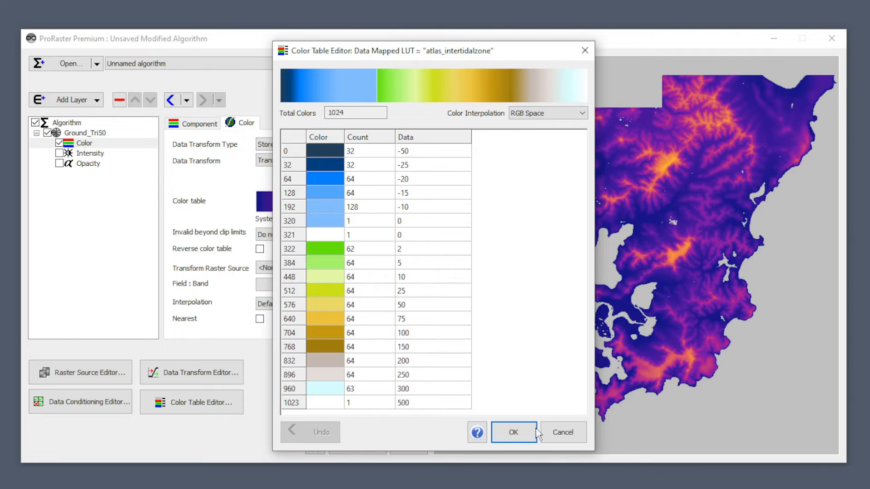
Dismiss the Color Table Editor and set the Color component's data transform to atlas_intertidalzone from the external folder C:/Data/LUT/.
click(580, 433)
click(509, 363)
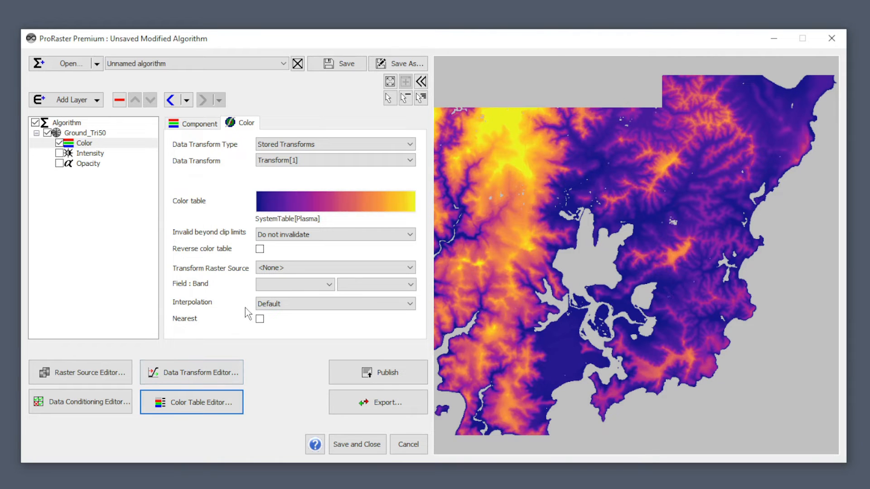
click(331, 146)
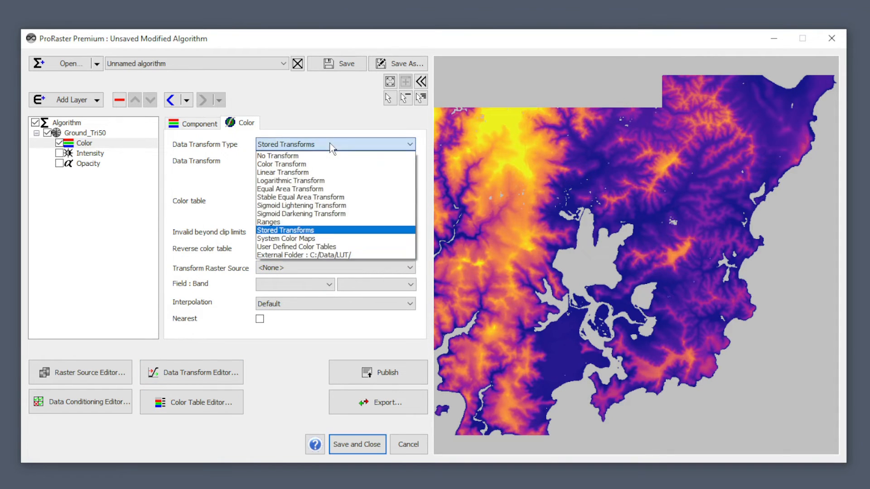
click(294, 256)
click(312, 161)
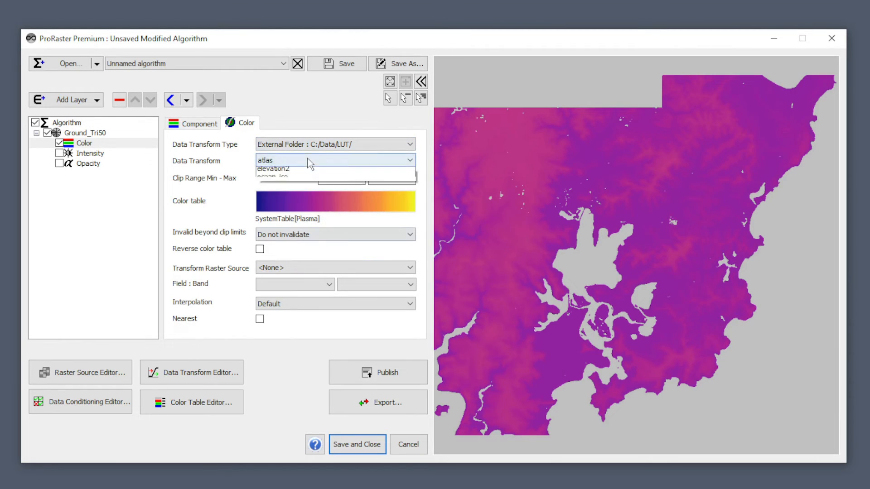
click(302, 178)
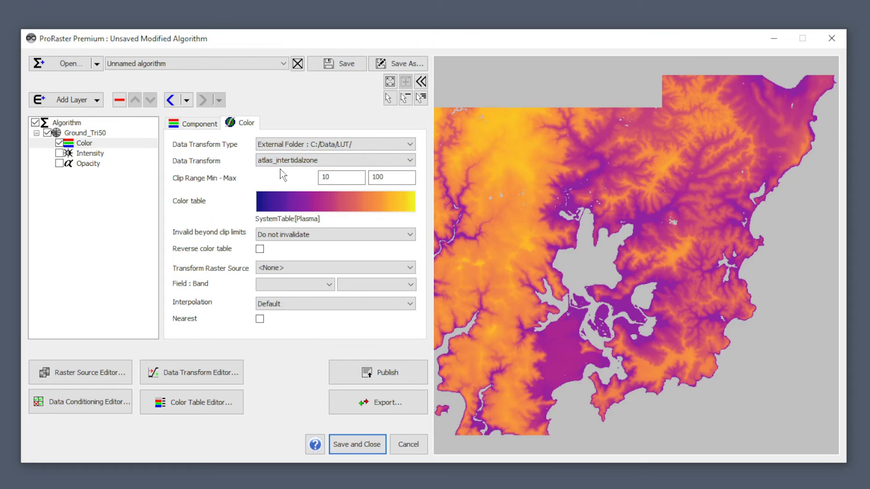
Assign the data-mapped atlas_intertidalzone color table to the Color component and inspect the coastal area in the preview.
click(325, 200)
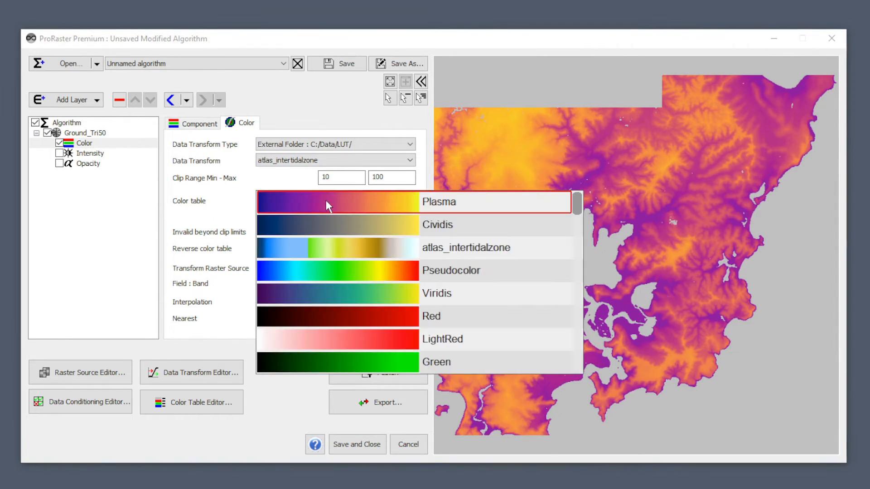
drag(581, 208, 571, 367)
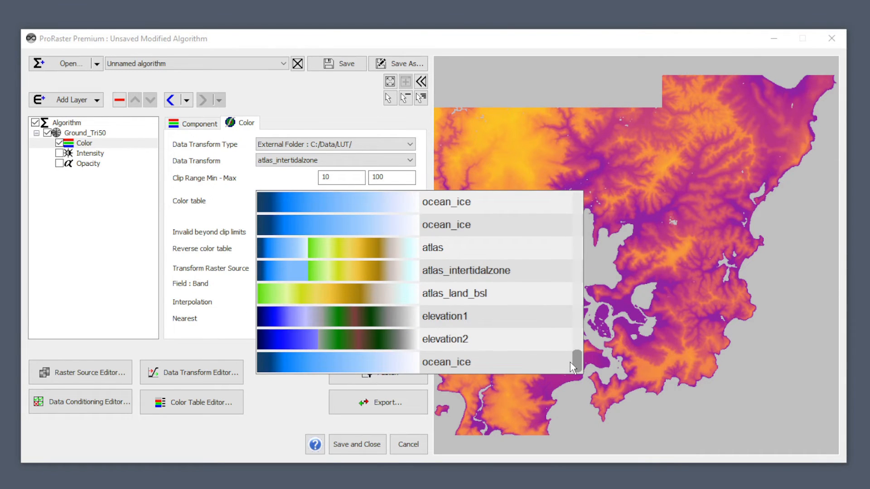
click(361, 272)
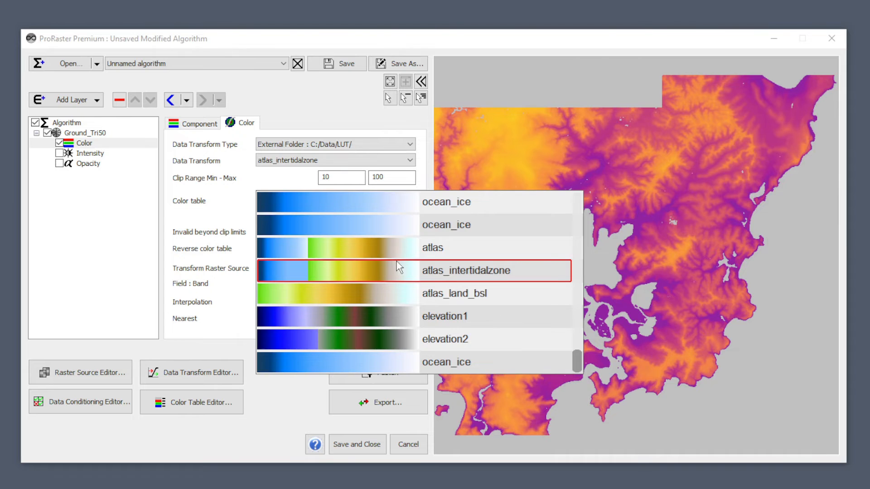
click(388, 271)
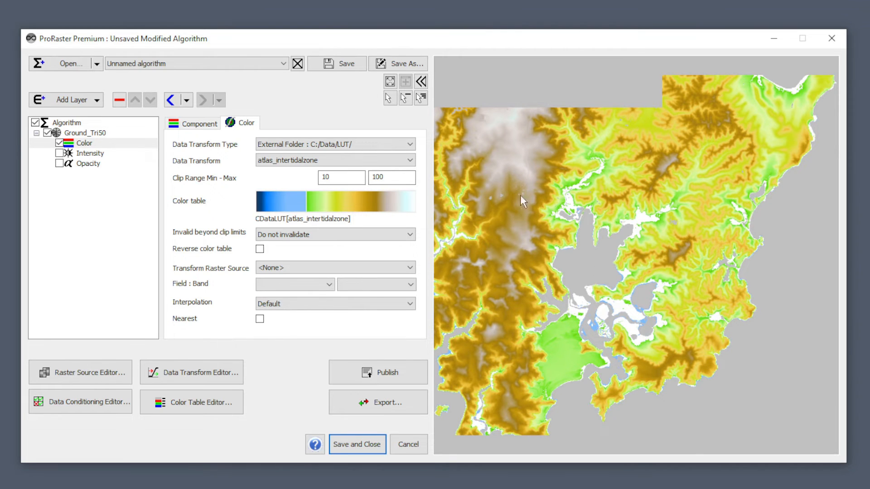
scroll(655, 263, up, 3)
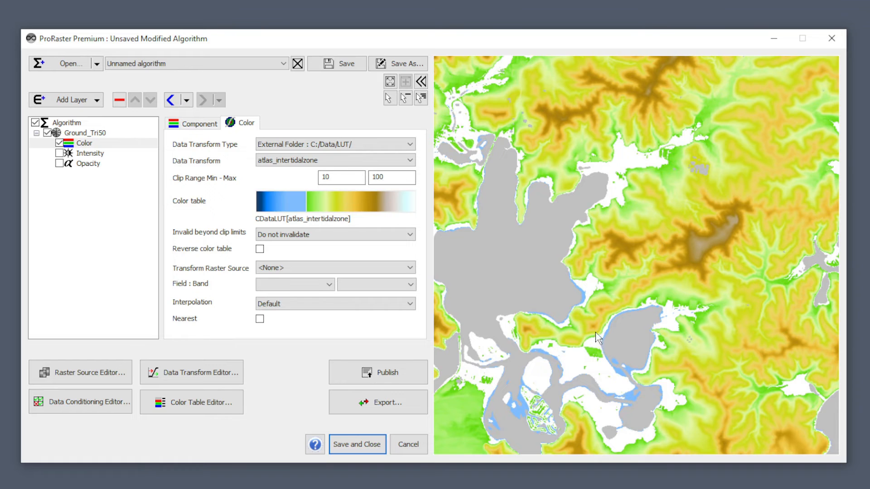
drag(595, 332, 707, 233)
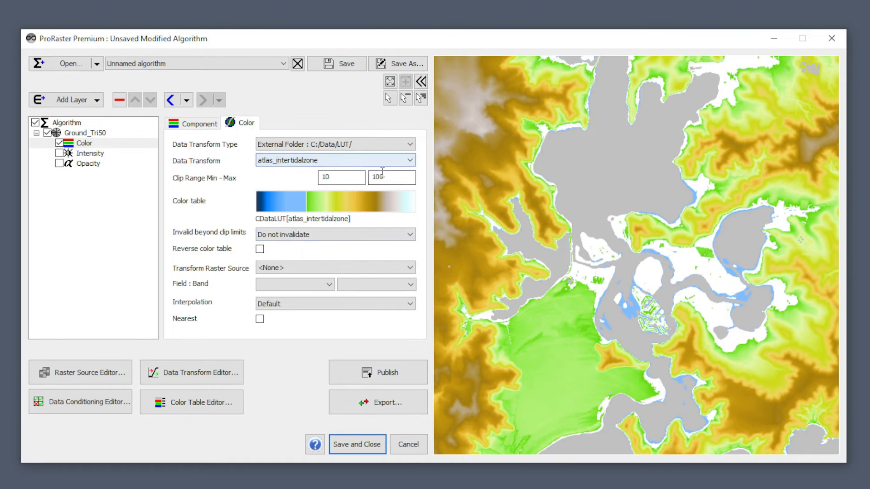
Set the Color component's clip range to a minimum of 0 and a maximum of 25.
double_click(326, 173)
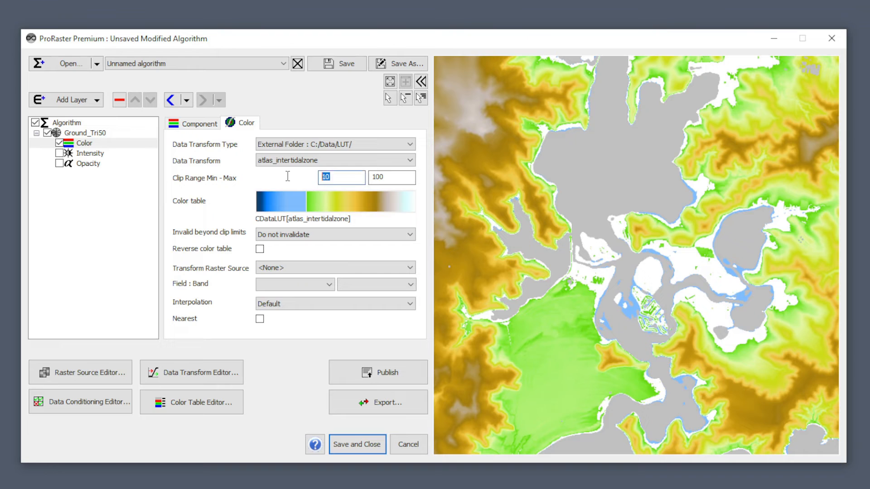
text(0)
double_click(393, 177)
text(2)
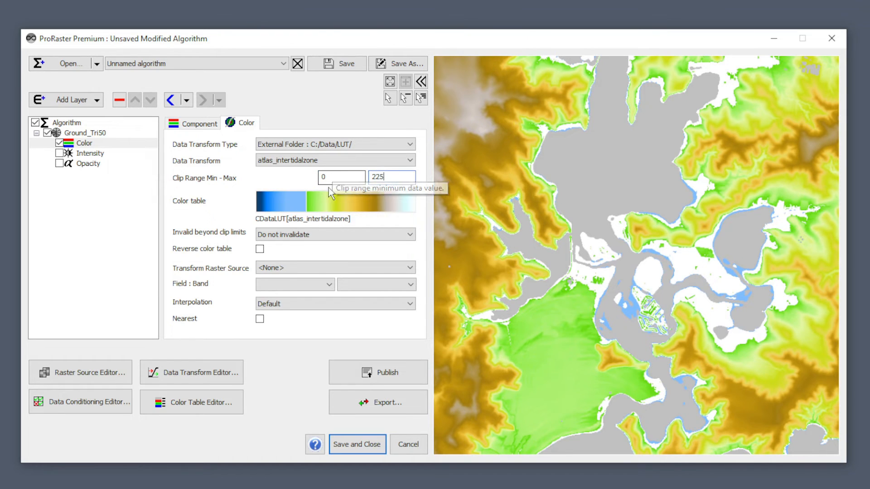
text(5)
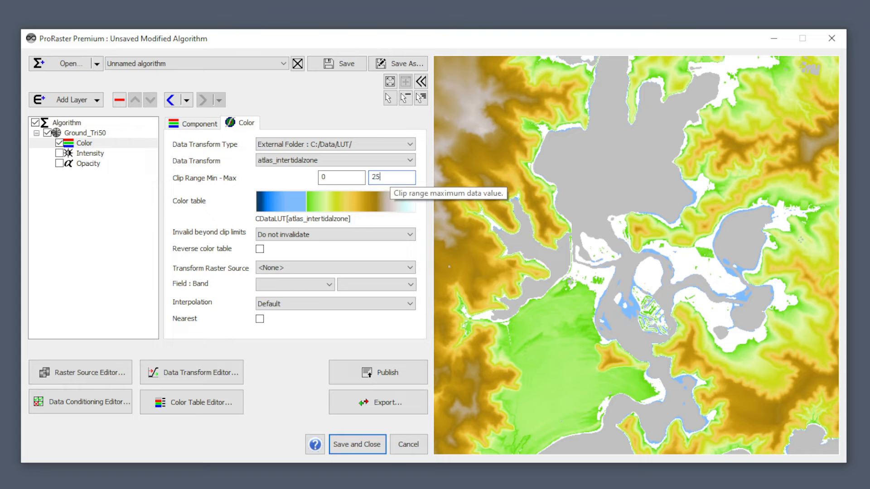
click(343, 175)
Invalidate data beyond the clip limits with Below Minimum and Above Maximum, and inspect the remaining coastal lowlands.
click(307, 235)
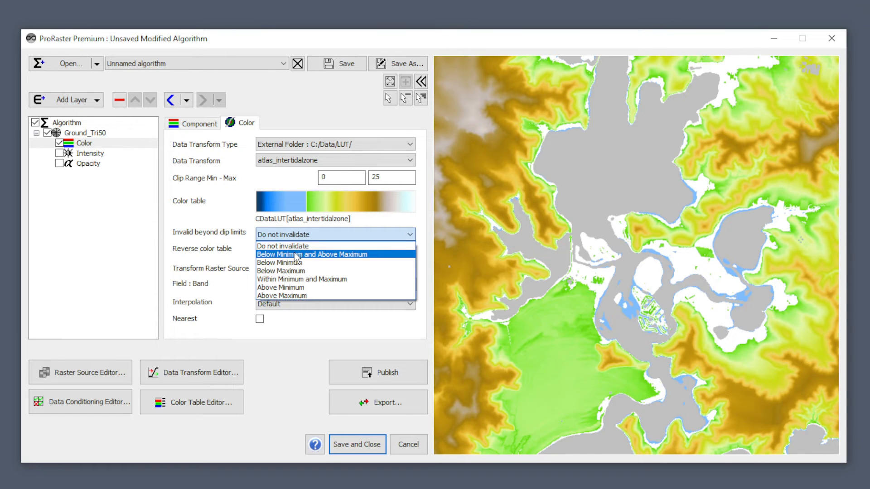
click(297, 254)
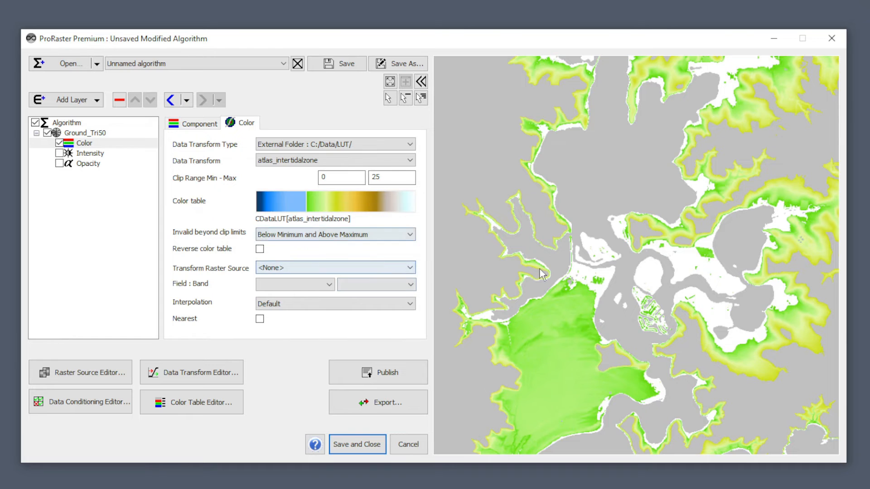
drag(660, 343, 643, 294)
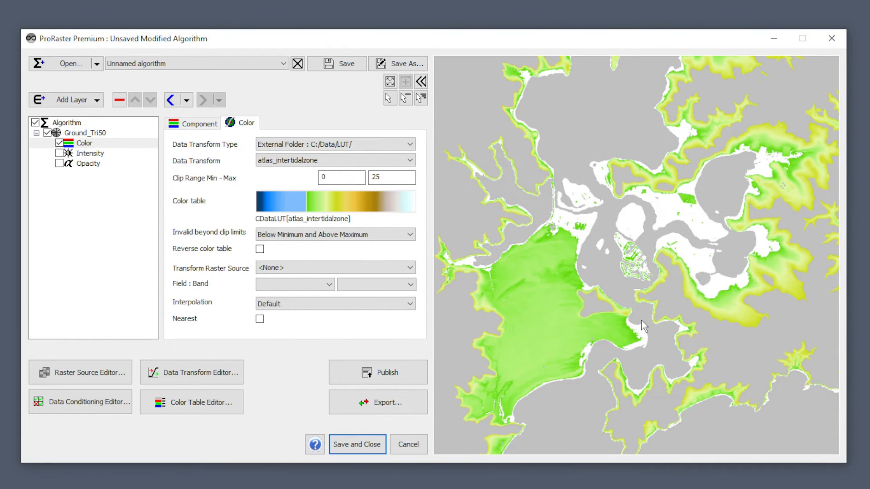
drag(589, 351, 666, 303)
scroll(665, 311, up, 5)
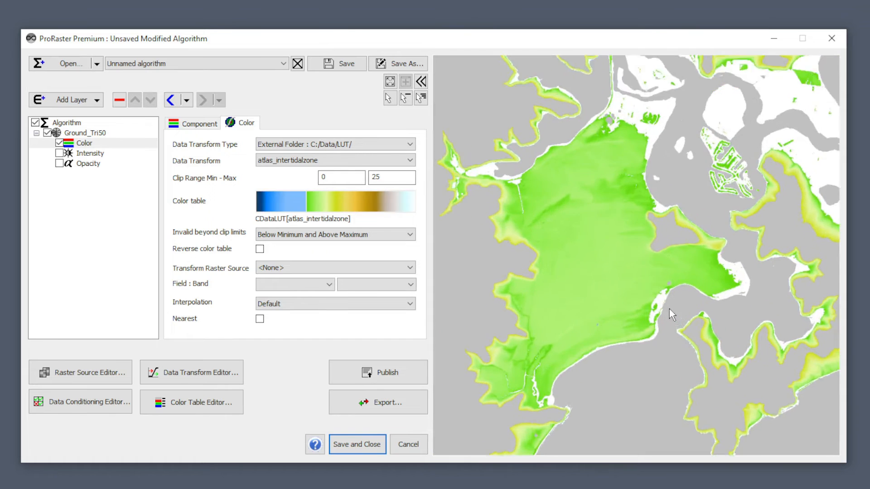
drag(724, 226, 729, 220)
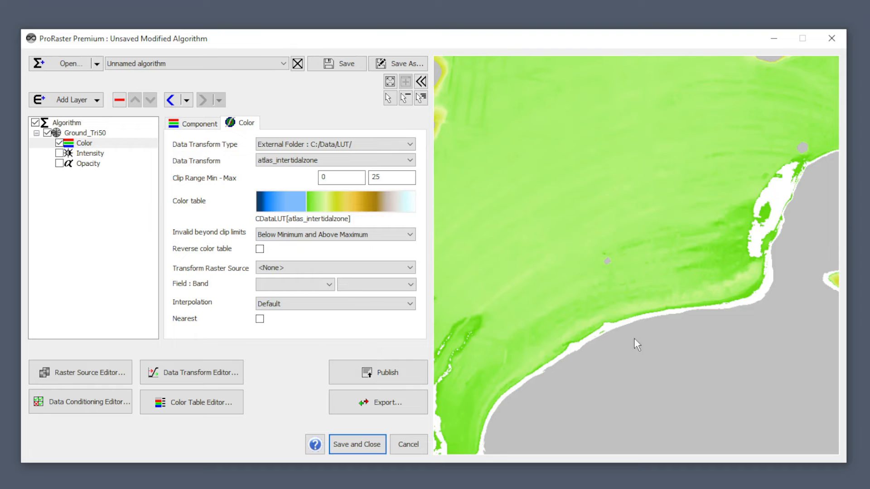
Query the raster value at the white shoreline strip in the preview, and return to the normal pointer mode.
click(406, 98)
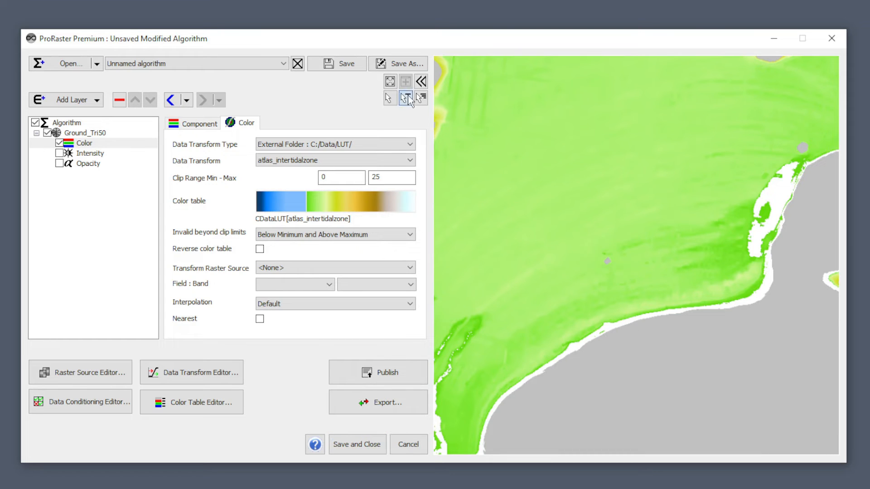
mouse_move(583, 345)
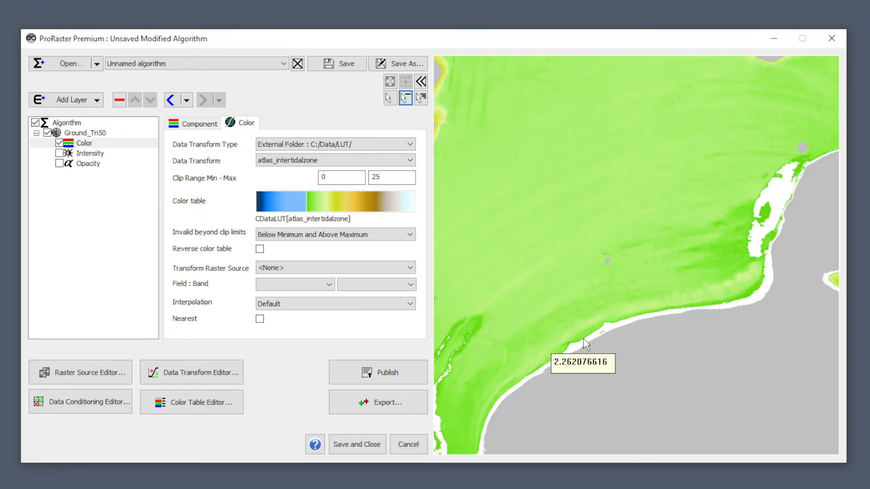
click(390, 97)
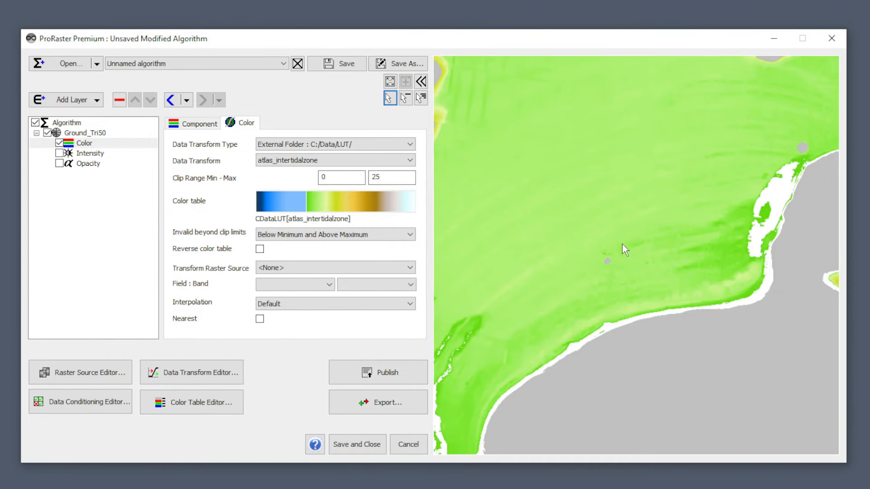
Set the clip range maximum to 10 to restrict the display to lower-lying land.
scroll(623, 249, down, 5)
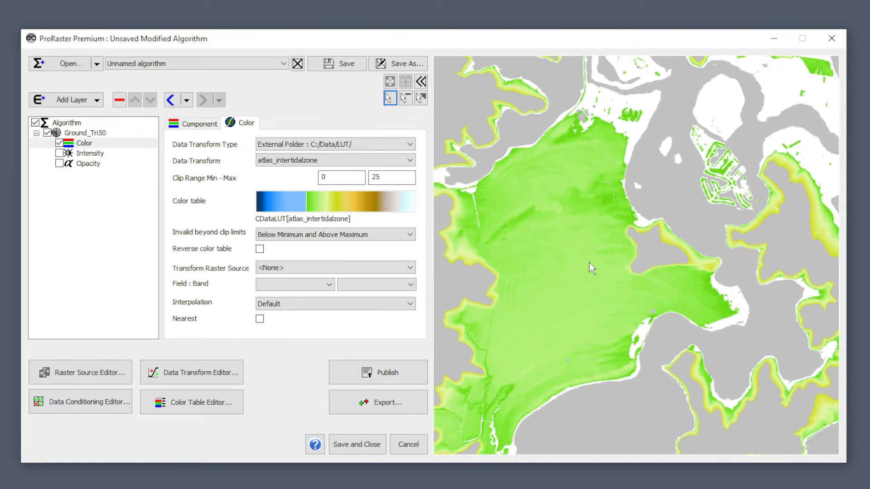
scroll(589, 262, down, 3)
scroll(626, 277, down, 3)
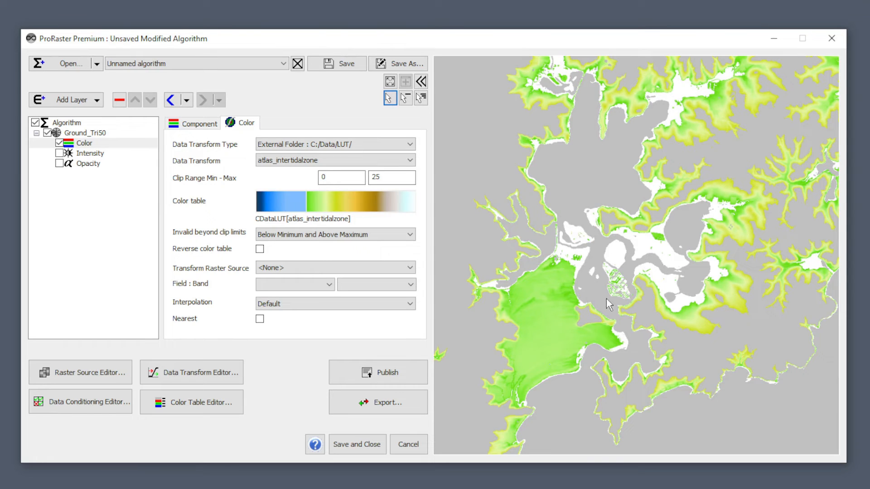
drag(388, 176, 348, 173)
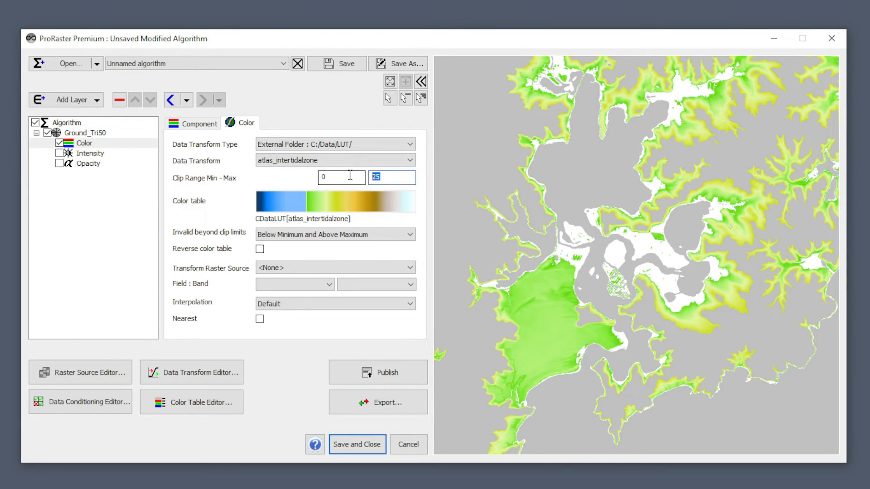
text(10)
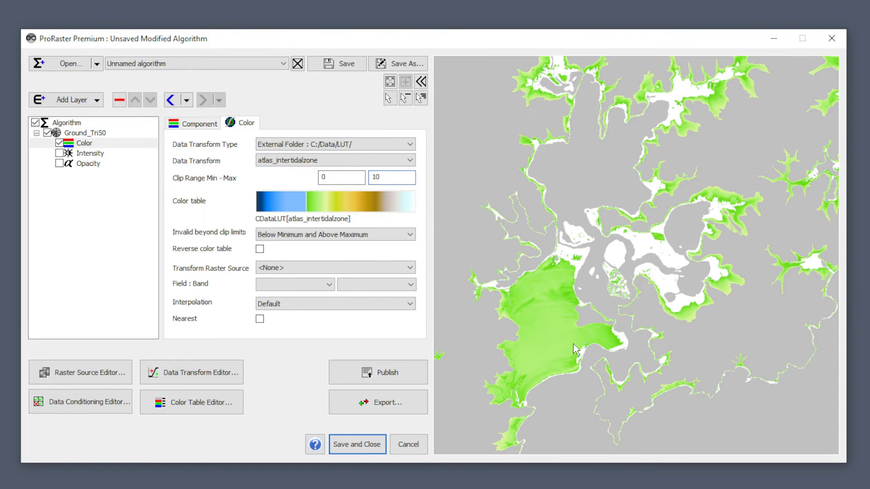
Enable the Intensity component of the Ground_Tri50 layer to add relief shading to the flat green lowland.
drag(573, 344, 572, 313)
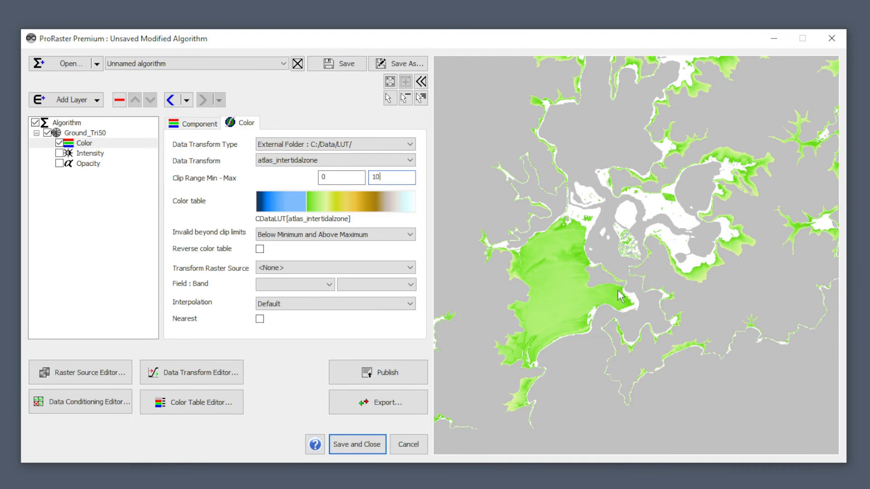
scroll(546, 293, up, 2)
scroll(546, 293, up, 4)
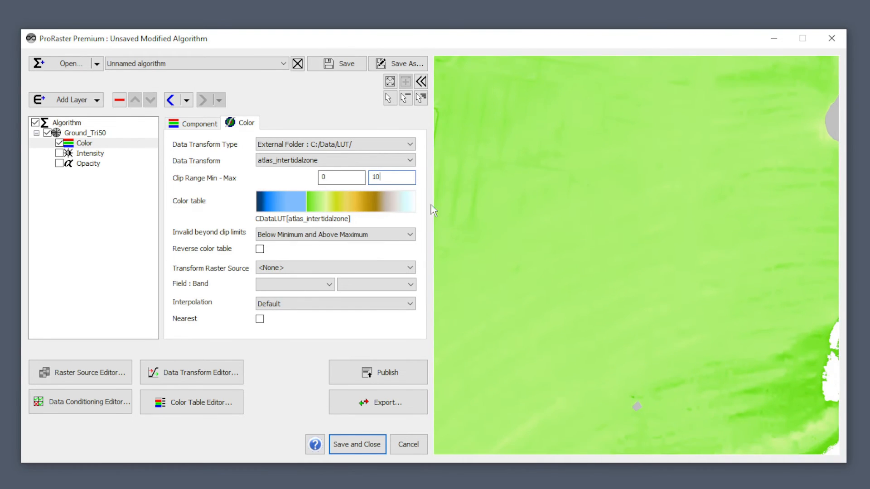
click(59, 153)
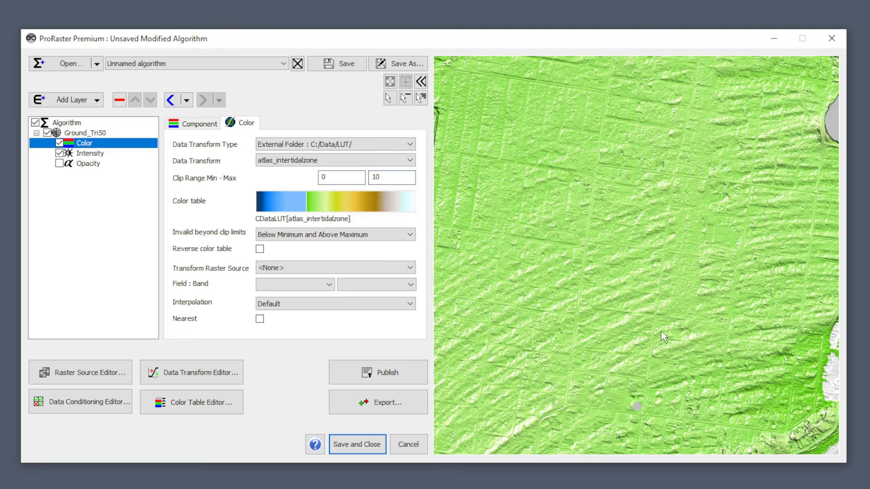
Examine the shaded lowland terrain and the white intertidal areas along the coast and around the islands.
drag(578, 276, 665, 262)
drag(661, 334, 615, 290)
scroll(615, 290, up, 3)
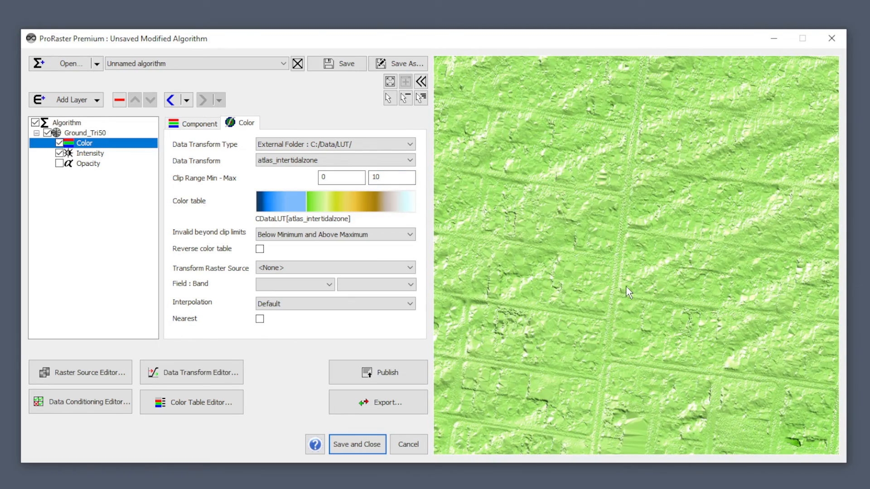
scroll(629, 293, down, 4)
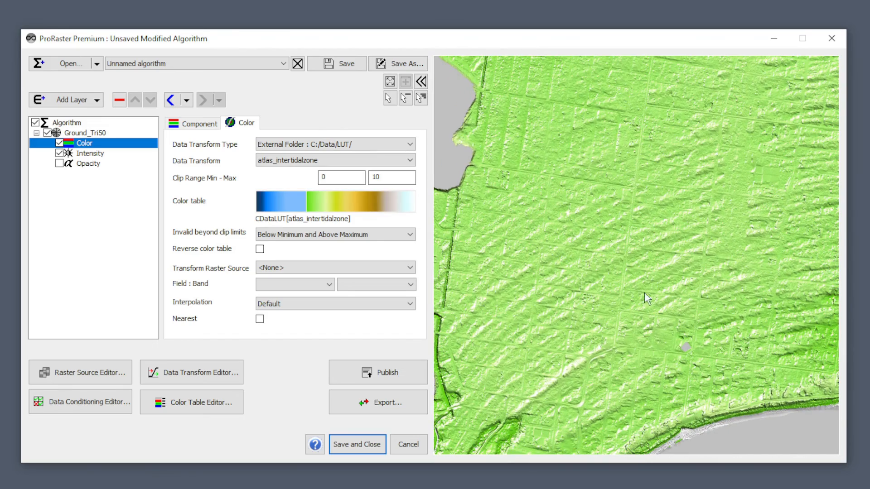
drag(678, 320, 602, 238)
drag(627, 147, 593, 363)
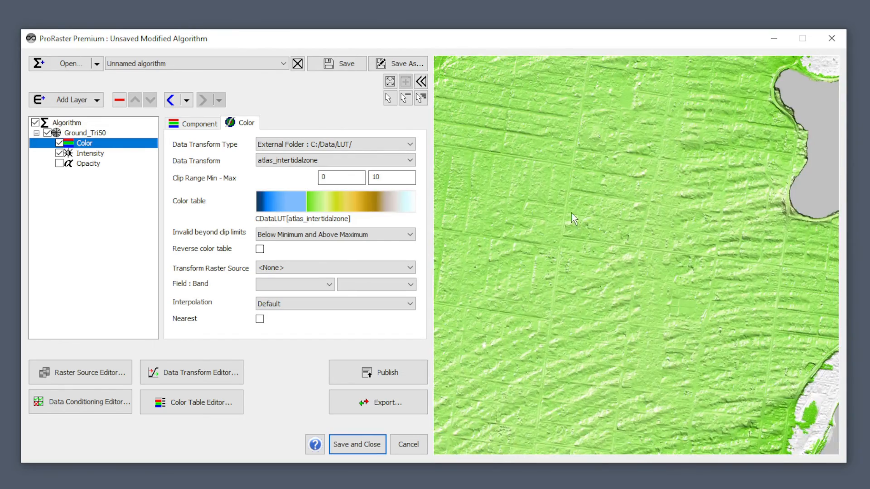
drag(553, 213, 643, 288)
drag(622, 231, 616, 297)
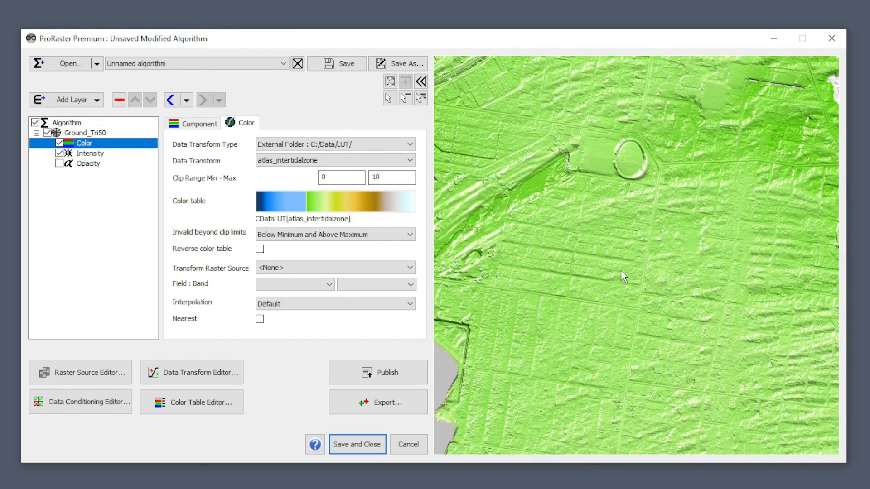
drag(655, 238, 593, 365)
drag(629, 215, 560, 355)
drag(648, 240, 627, 284)
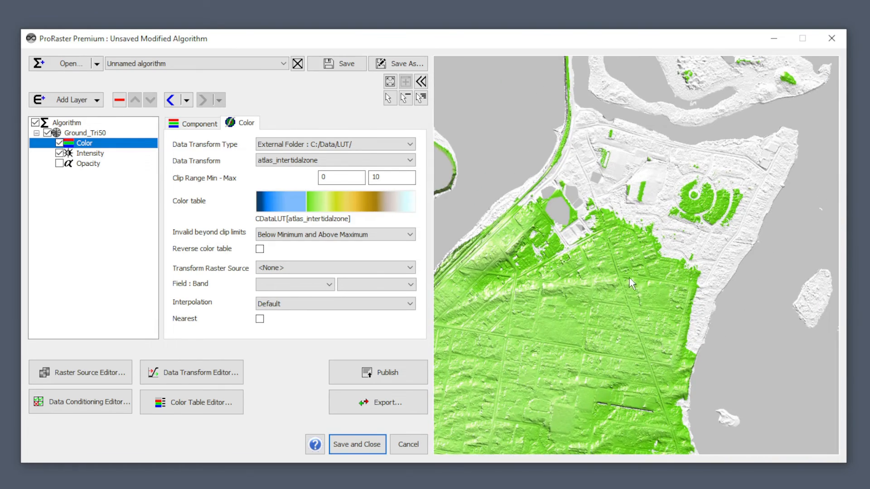
drag(770, 170, 569, 202)
mouse_move(729, 325)
mouse_down()
mouse_move(610, 177)
mouse_move(617, 194)
mouse_move(533, 326)
mouse_up()
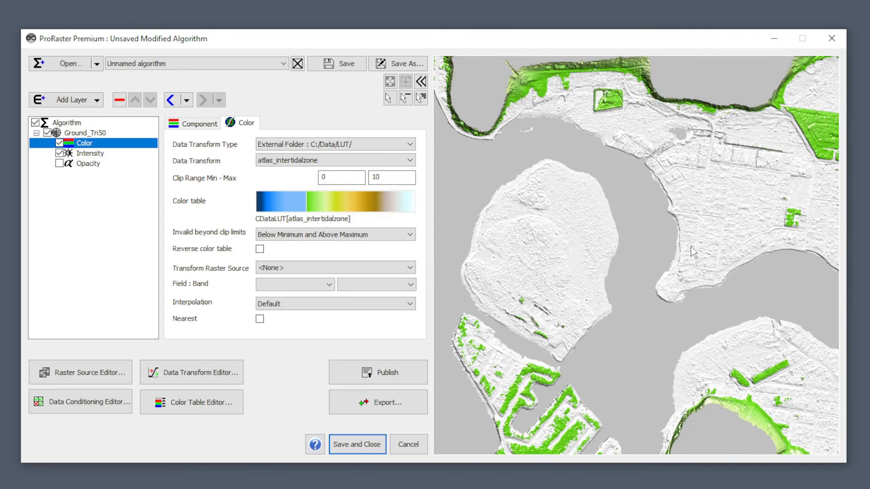
mouse_move(776, 189)
mouse_down()
mouse_move(679, 218)
mouse_move(639, 247)
mouse_up()
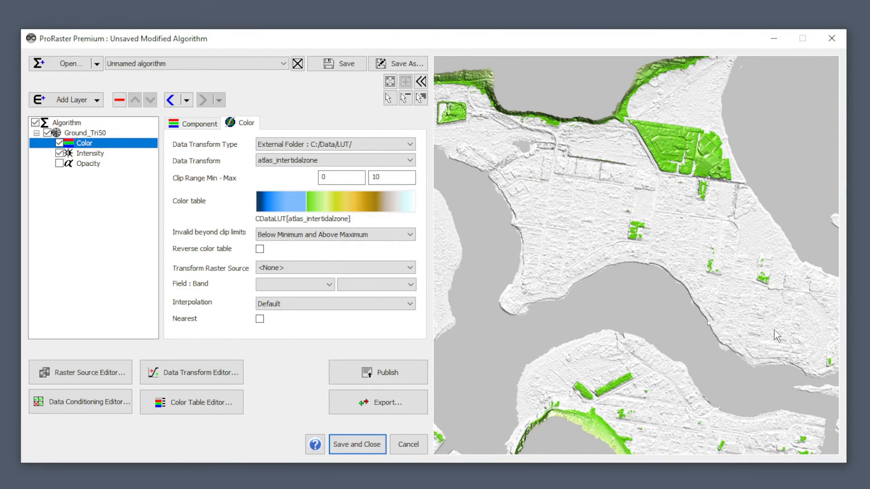
Invalidate only cells above the clip maximum for the Ground_Tri50 color and inspect the coastal areas in the preview.
scroll(574, 245, down, 5)
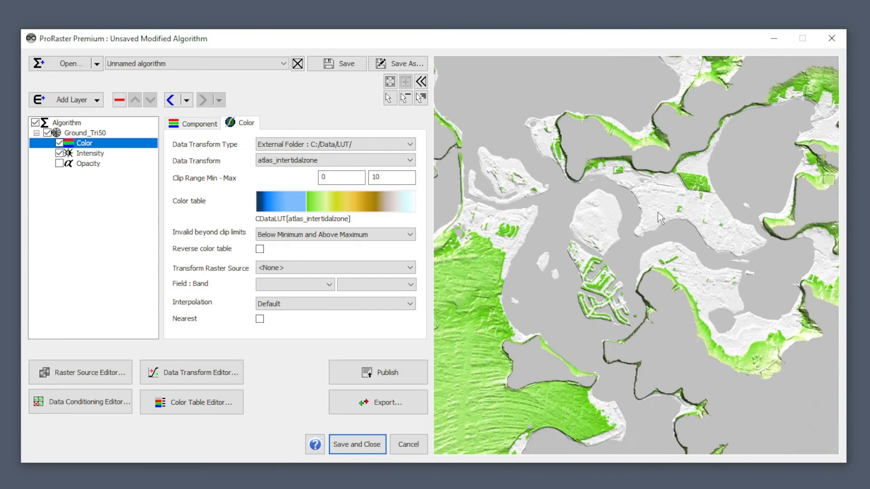
scroll(612, 255, down, 2)
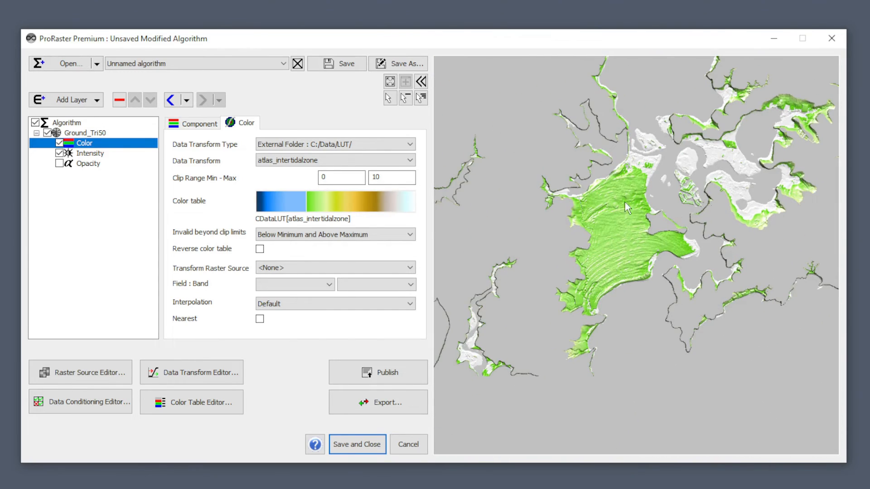
click(348, 234)
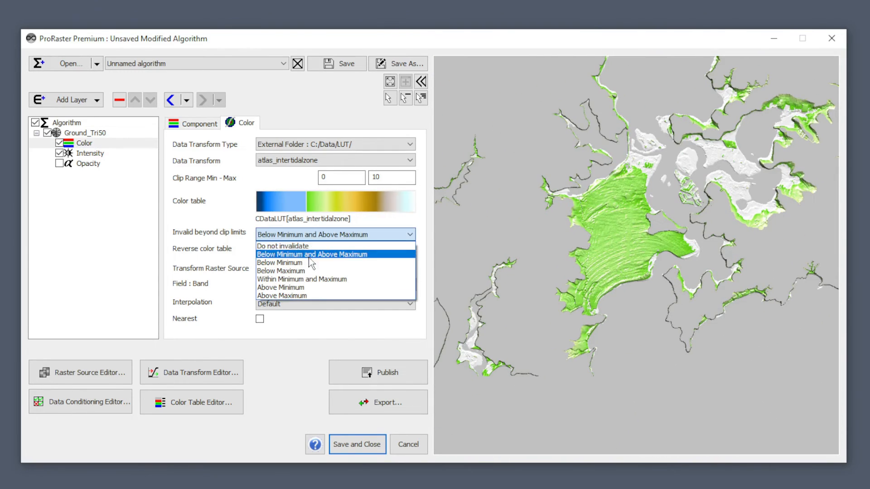
click(299, 296)
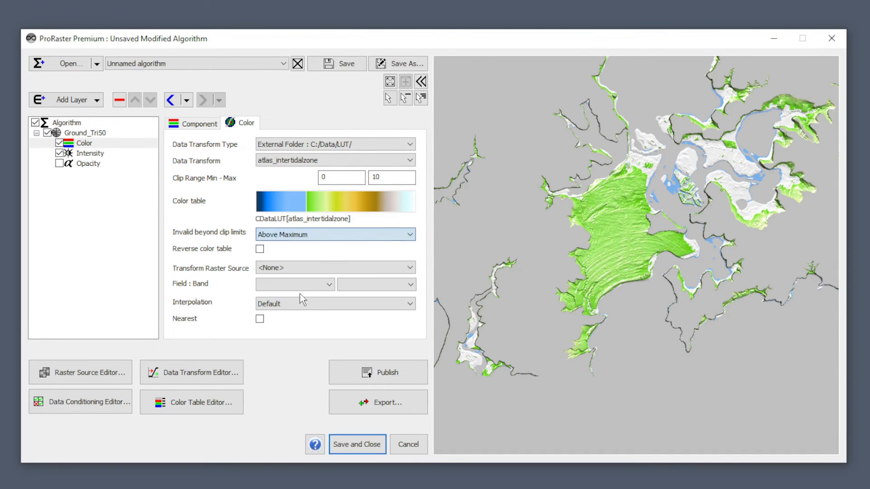
scroll(688, 173, up, 5)
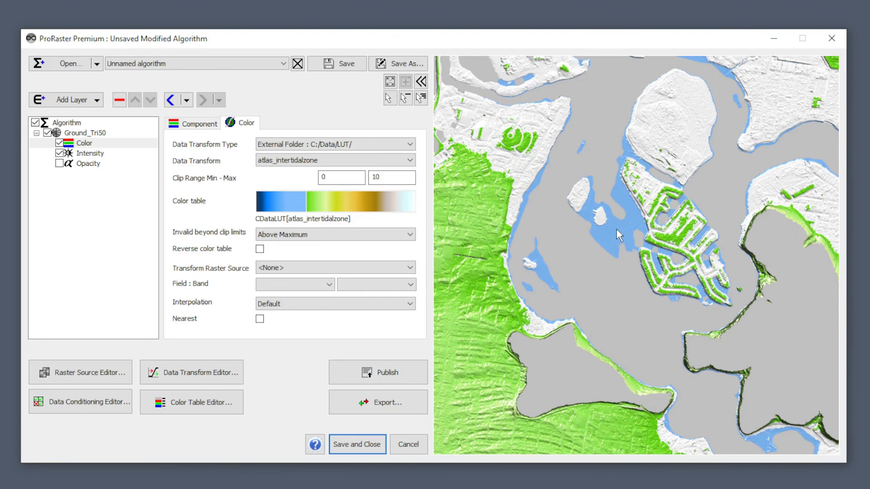
scroll(618, 228, down, 5)
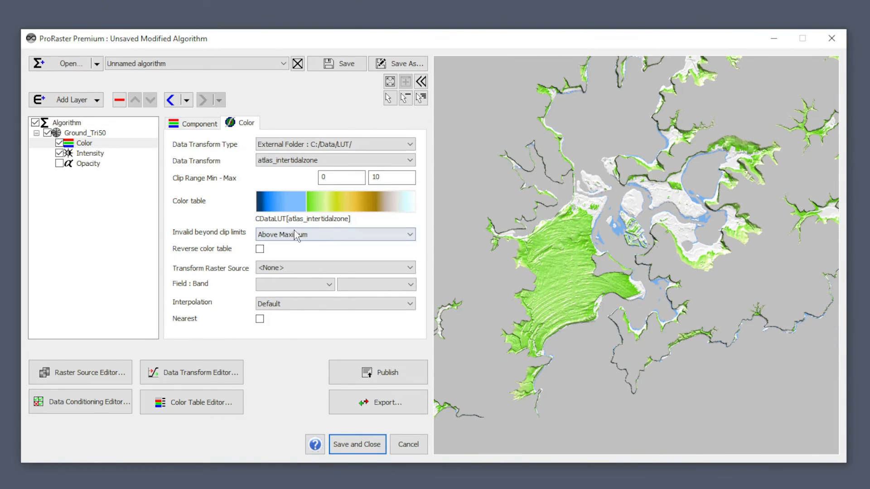
click(297, 234)
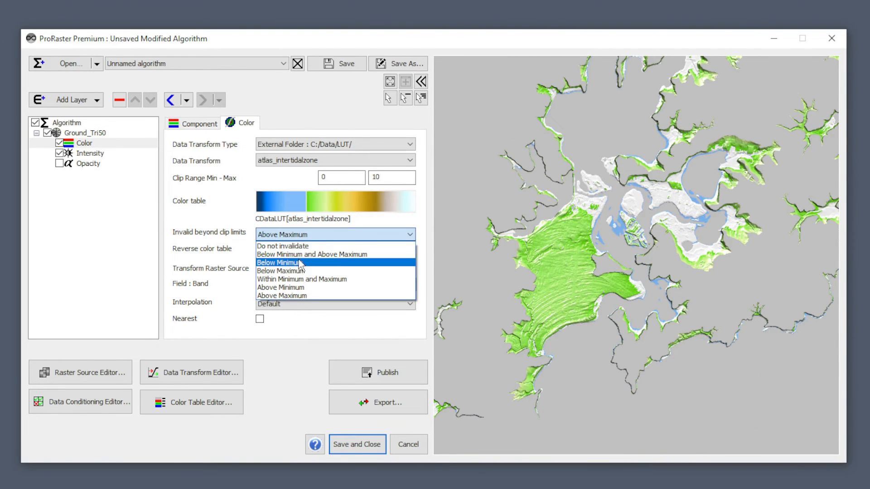
click(423, 175)
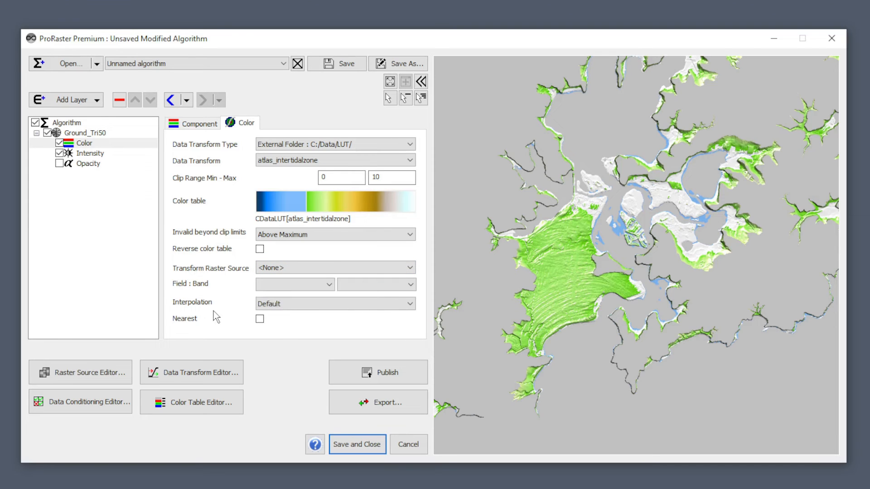
Create a new LUT algorithm and assign MERIT DEM as the raster source of its Color component.
click(98, 66)
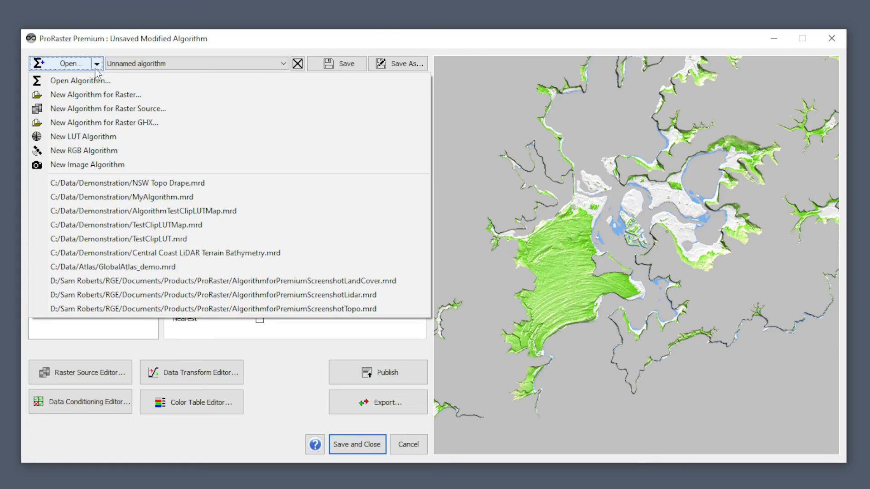
click(97, 137)
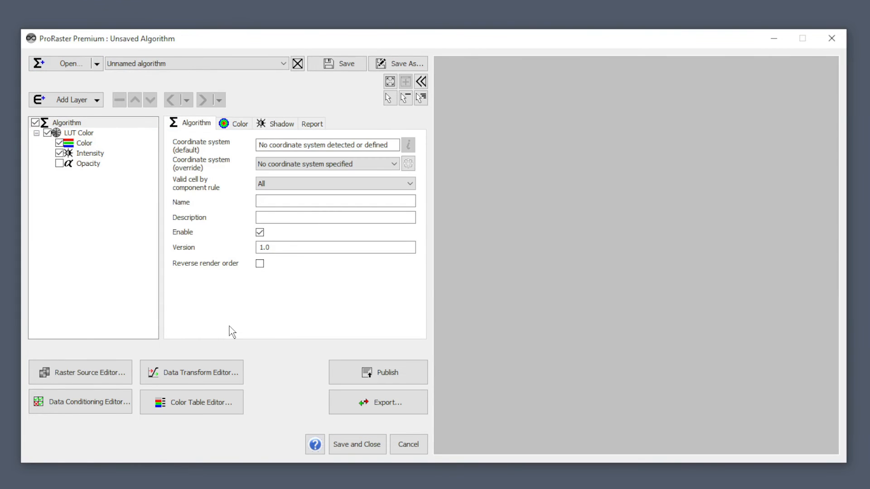
click(82, 143)
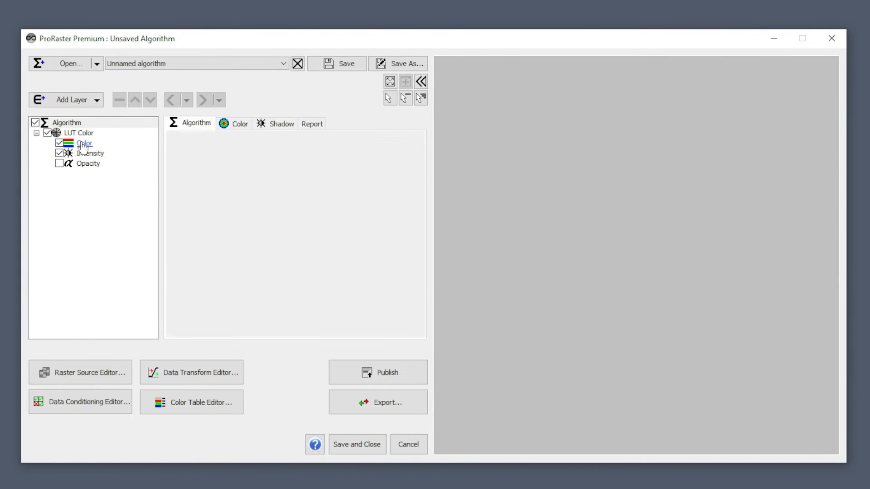
click(336, 145)
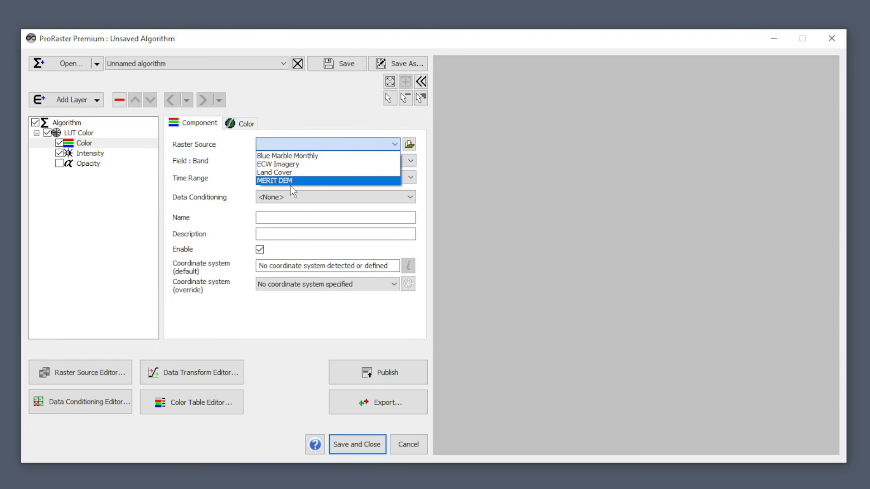
click(295, 180)
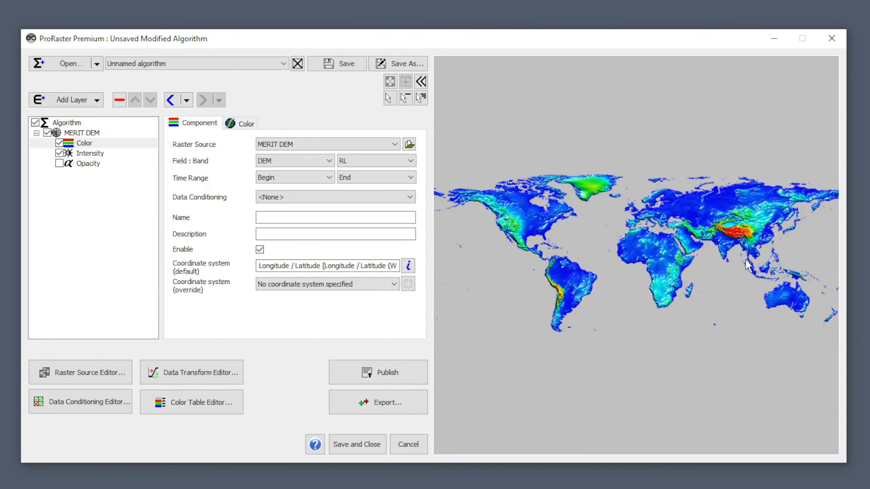
Add a second LUT Color layer above the MERIT DEM layer in the algorithm.
click(68, 123)
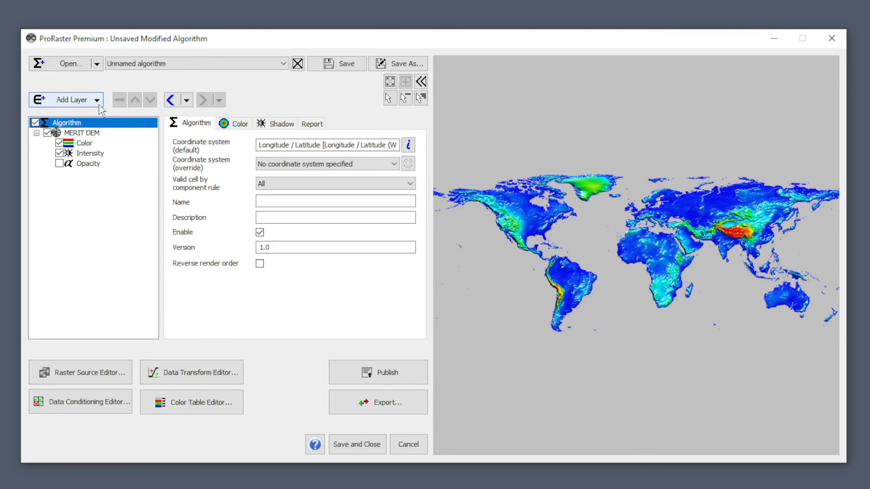
click(74, 100)
click(77, 117)
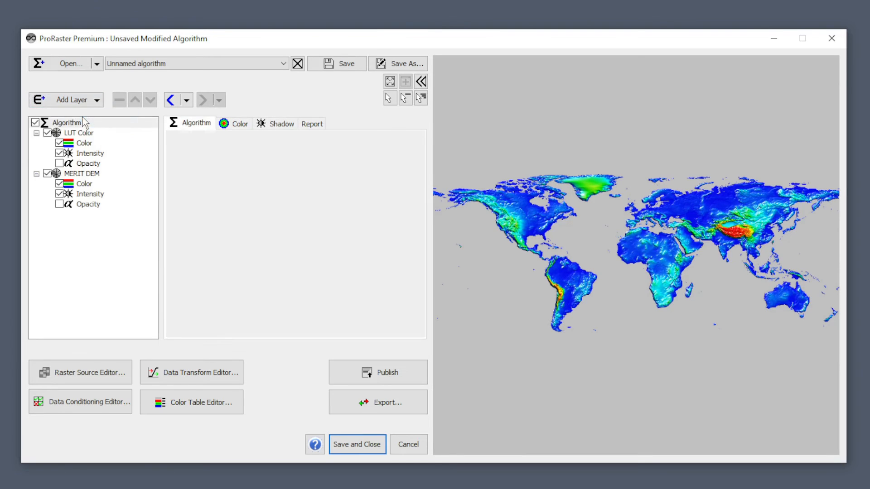
Load the DenmarkDTM2019_400x10mm raster from the FinalRasters folder as the source of the new layer's Color component.
click(81, 142)
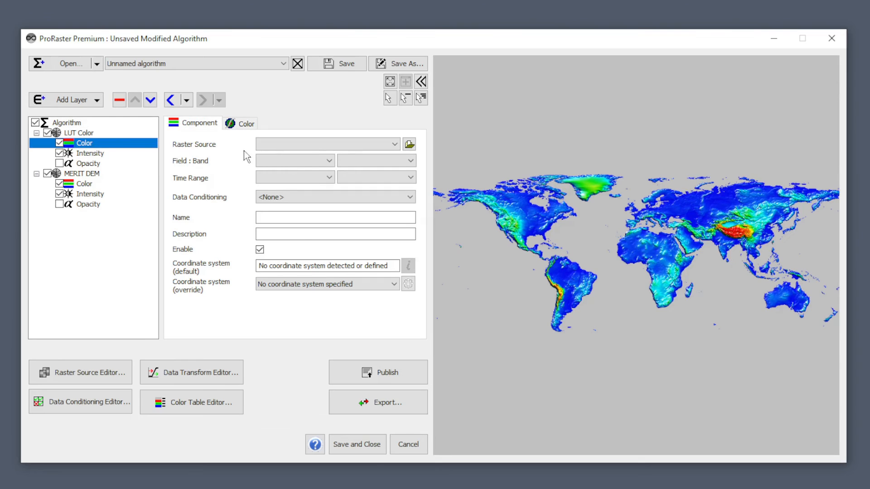
click(409, 144)
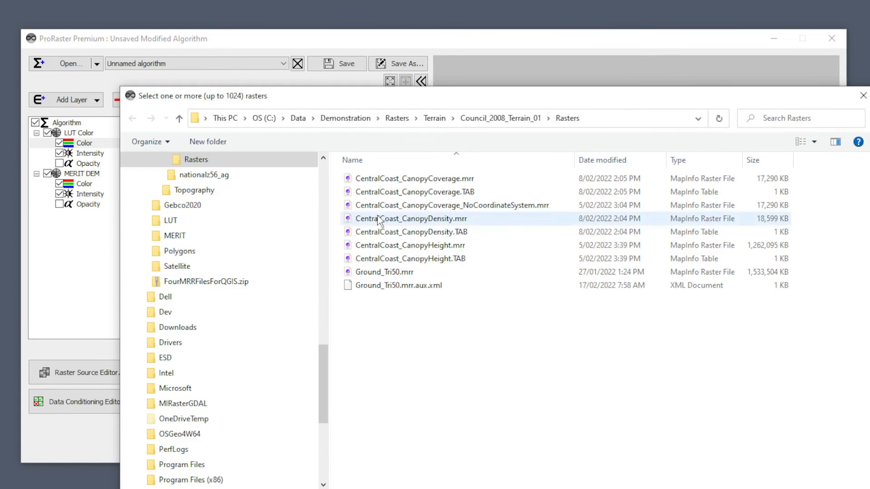
drag(396, 103, 0, 396)
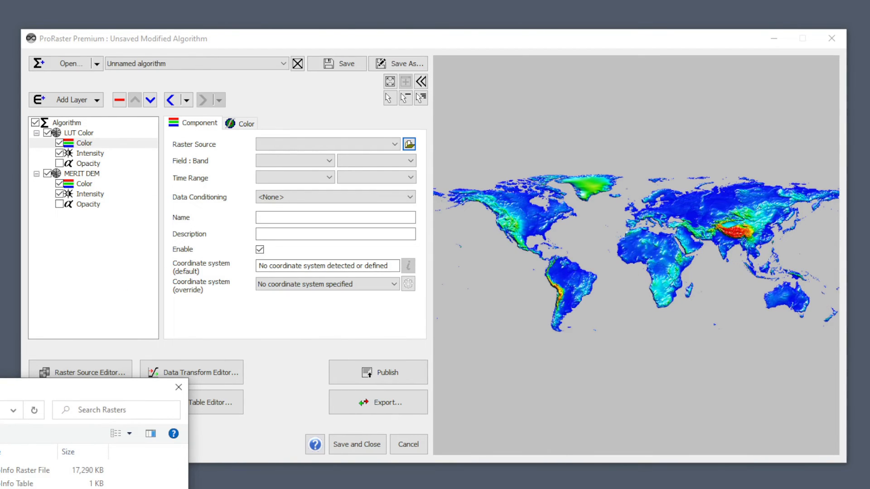
key(alt+Up)
double_click(18, 483)
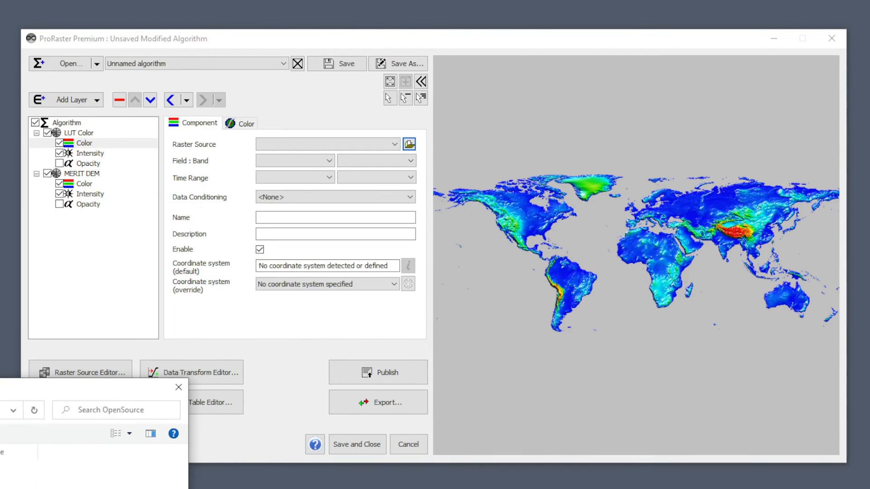
double_click(18, 483)
double_click(17, 483)
double_click(18, 483)
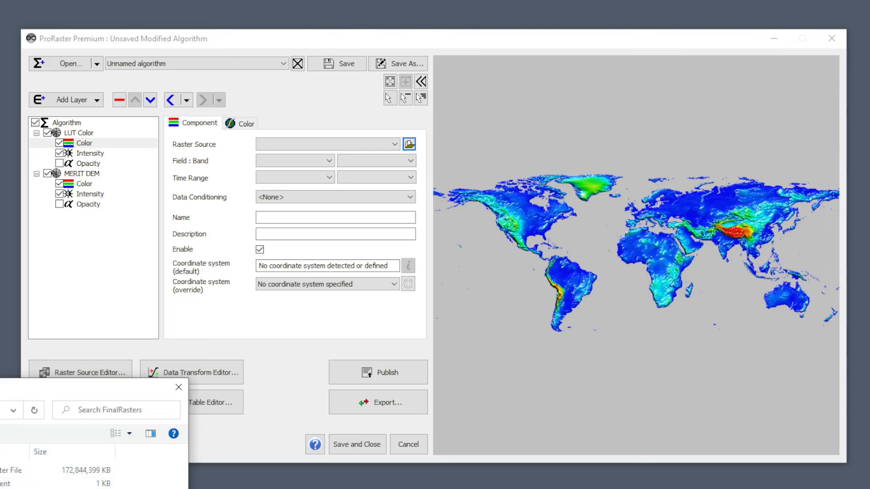
double_click(17, 470)
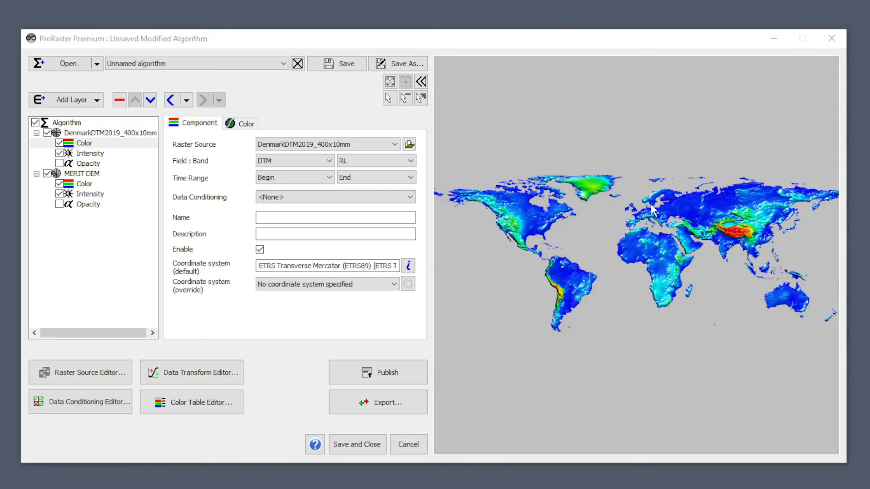
Examine Denmark and its southern boundary in the preview, comparing the colors and detail of the Denmark terrain with the surrounding MERIT DEM.
scroll(649, 207, up, 5)
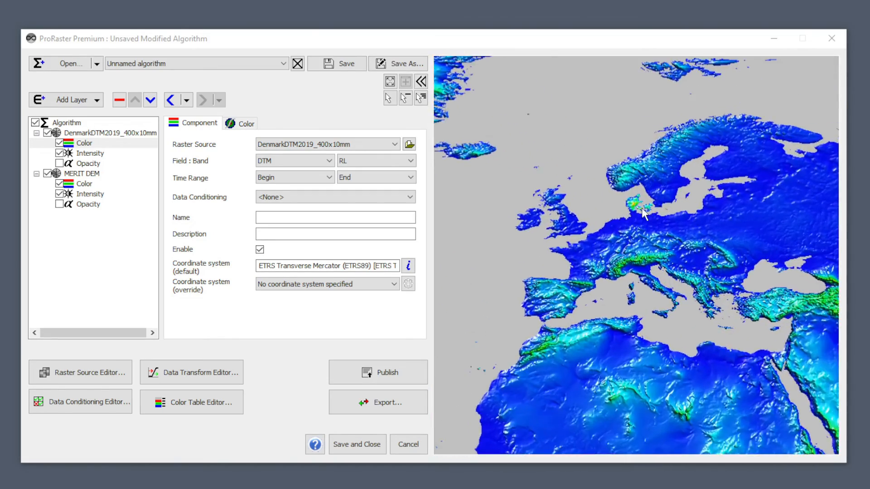
scroll(639, 211, up, 5)
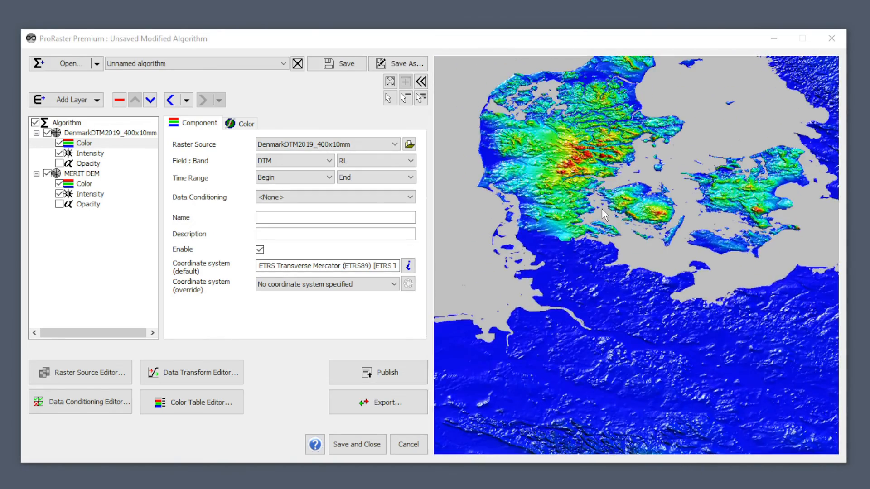
scroll(689, 317, up, 3)
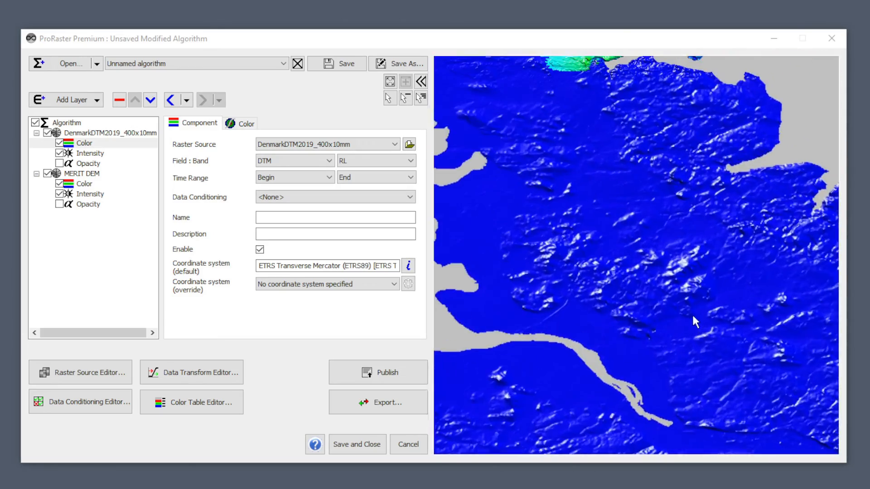
scroll(592, 305, up, 5)
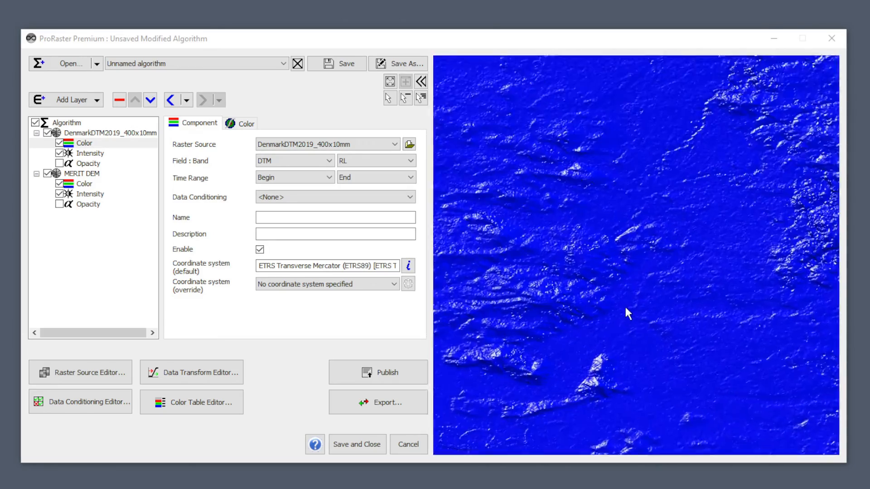
scroll(626, 303, up, 5)
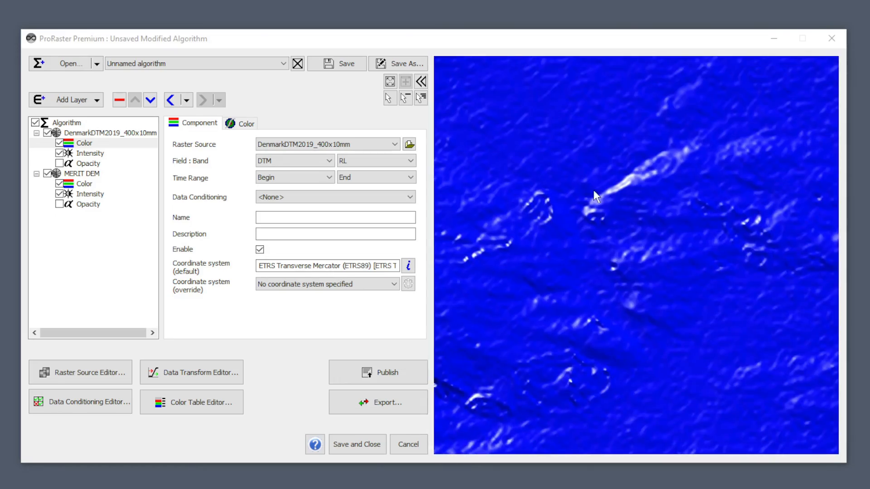
scroll(582, 386, down, 5)
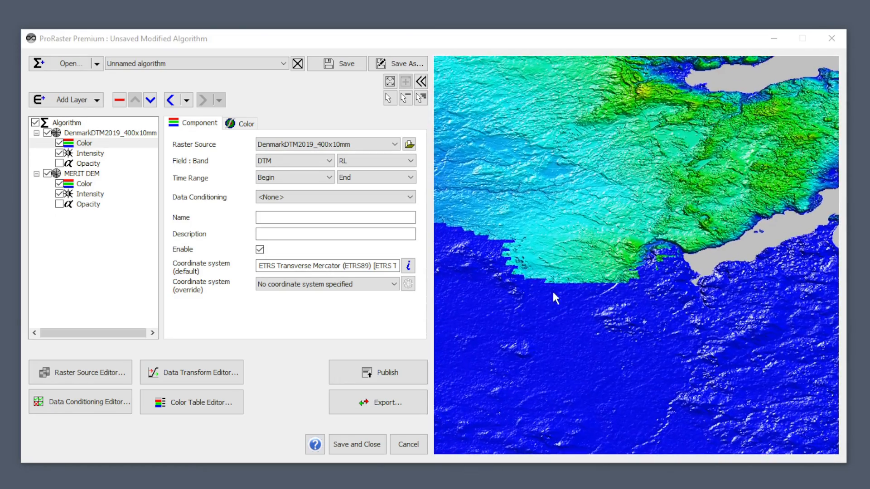
scroll(557, 292, up, 4)
scroll(599, 281, up, 3)
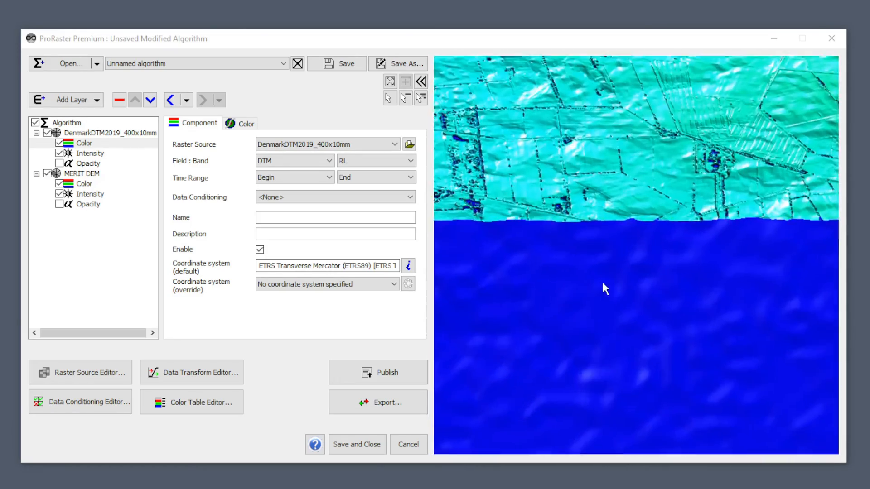
drag(572, 226, 701, 310)
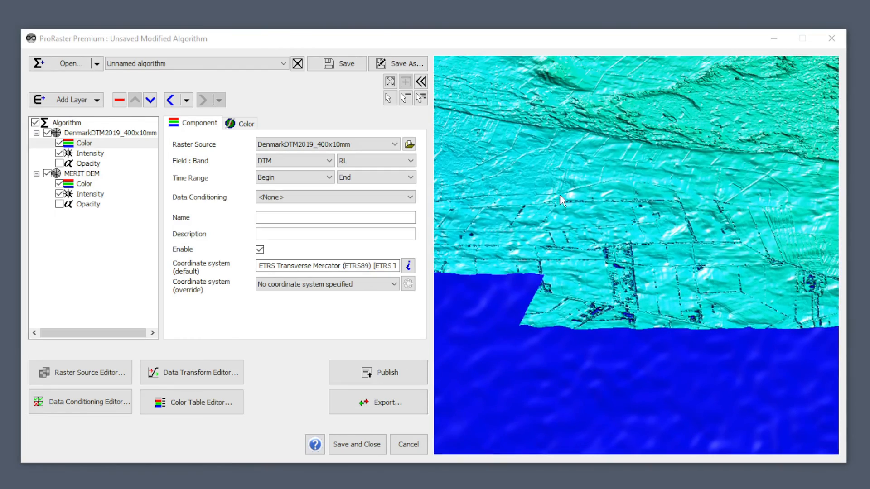
drag(559, 194, 690, 270)
drag(536, 279, 675, 263)
scroll(637, 307, up, 3)
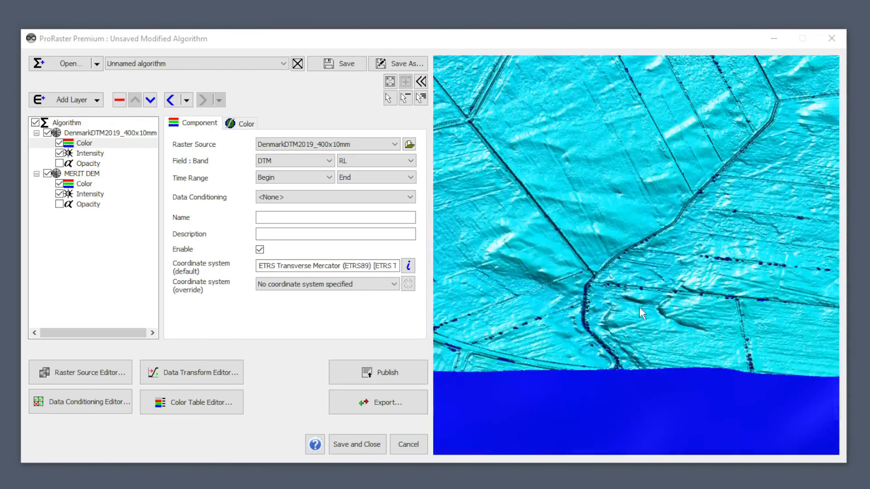
scroll(619, 379, down, 6)
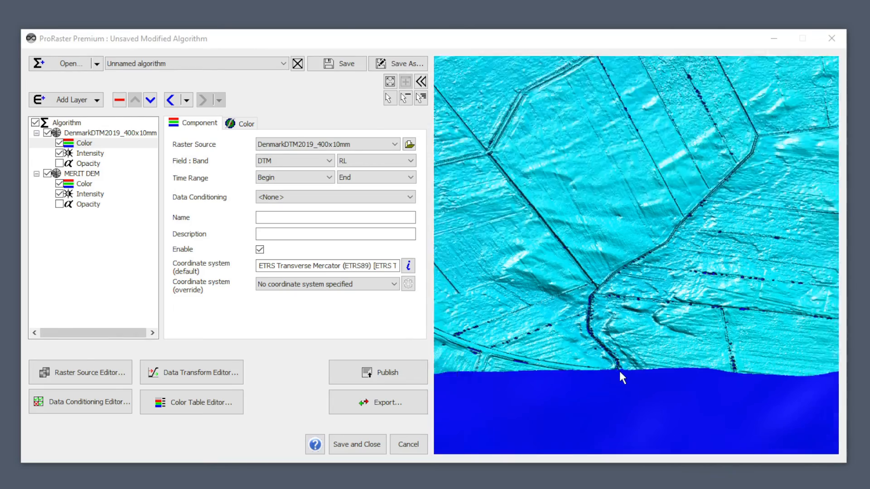
scroll(630, 371, down, 5)
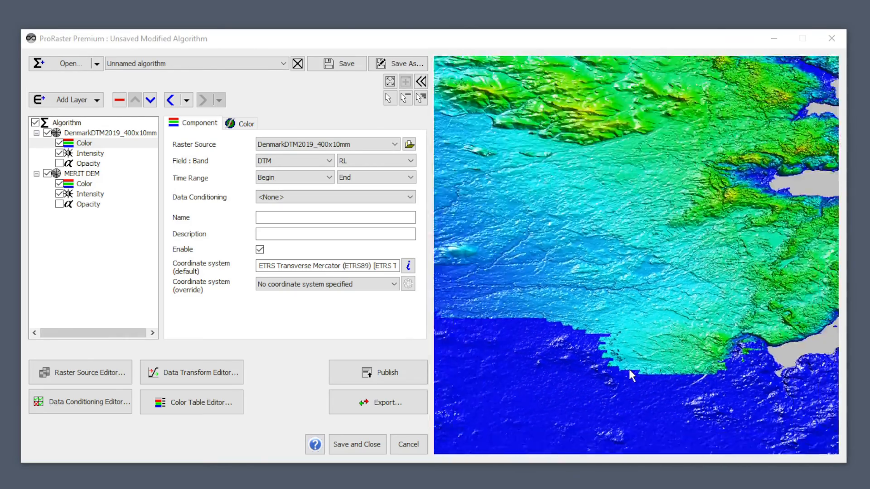
scroll(629, 368, down, 3)
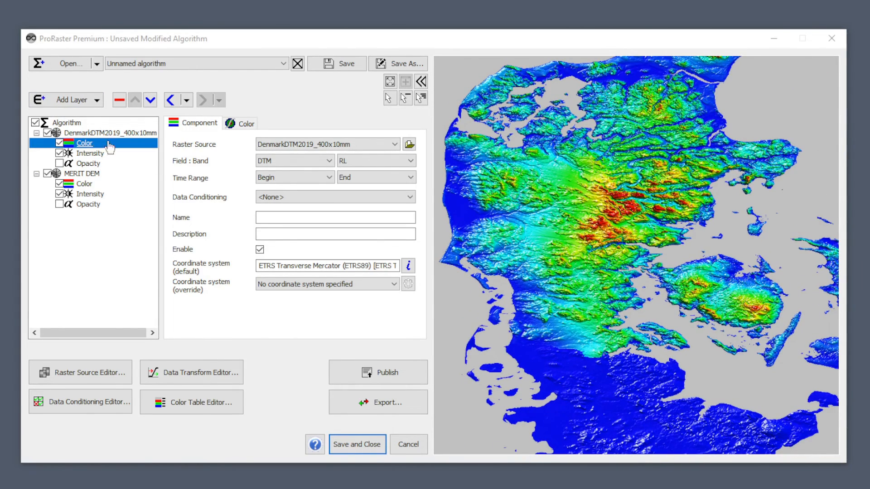
Use MERIT DEM as the transform raster source for the Denmark layer's Color component.
click(247, 125)
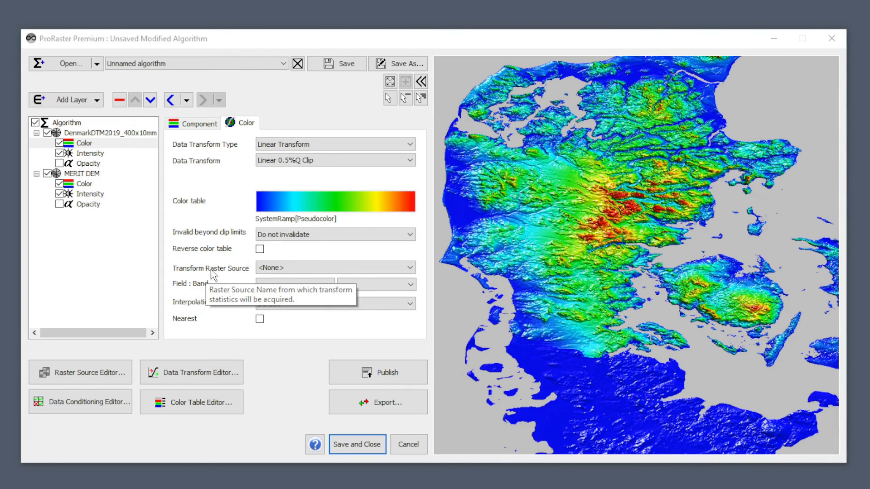
click(299, 272)
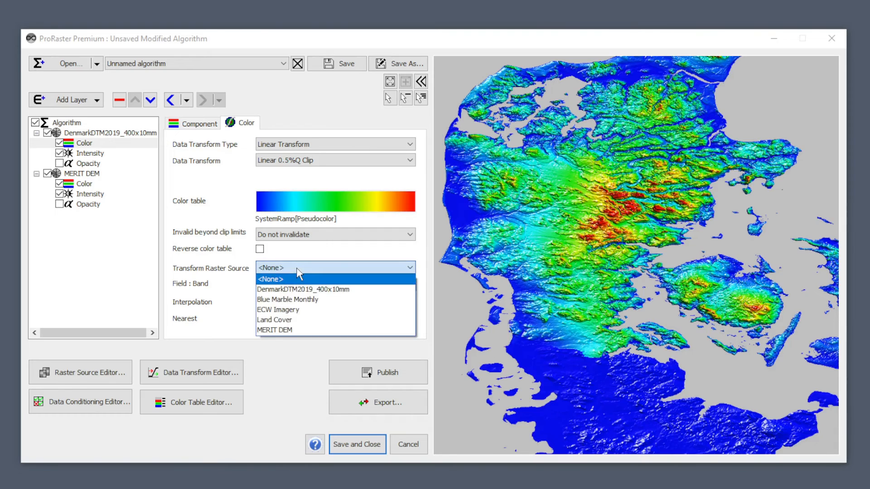
click(293, 330)
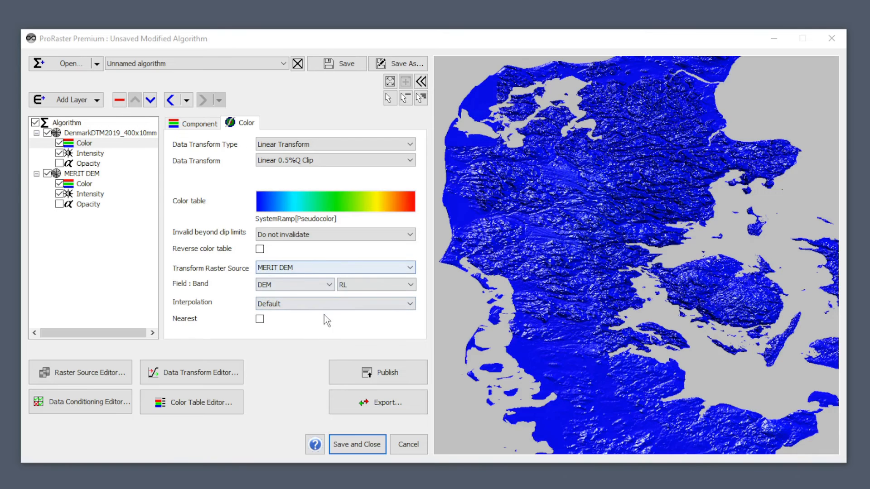
Set the data transform type to Stable Equal Area Transform for the Color components of both the Denmark and MERIT DEM layers.
click(297, 144)
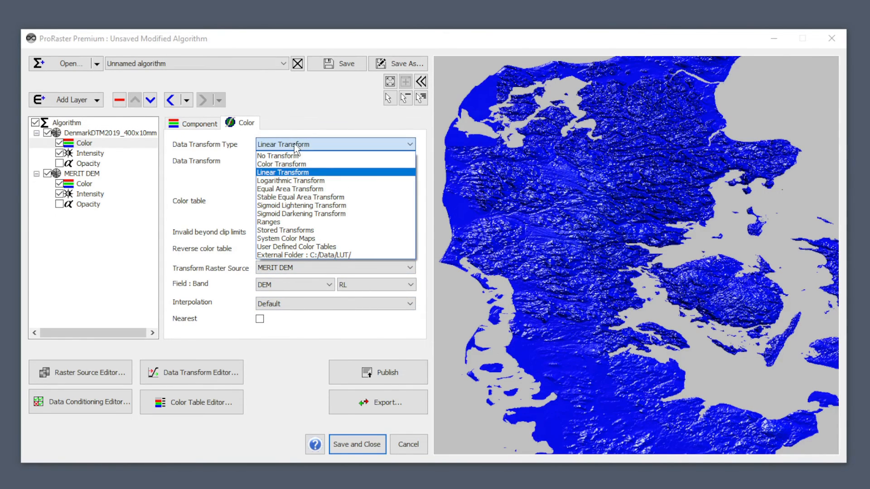
click(294, 197)
click(86, 183)
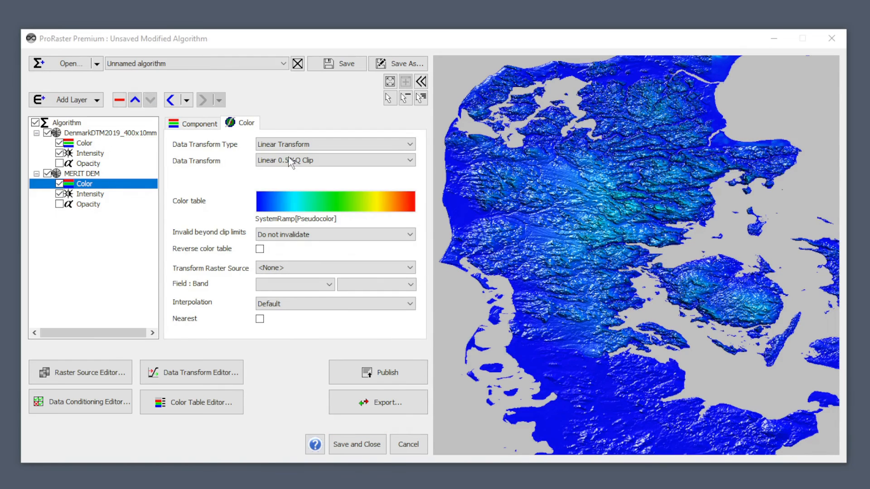
click(292, 144)
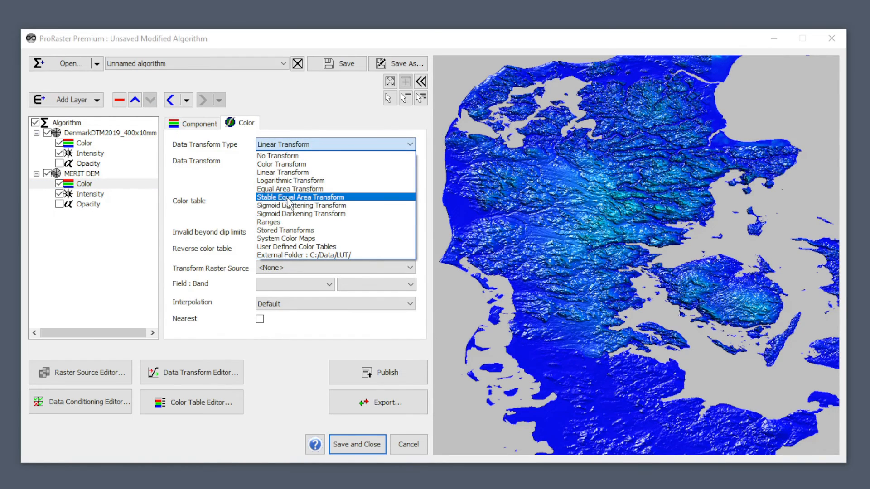
click(289, 198)
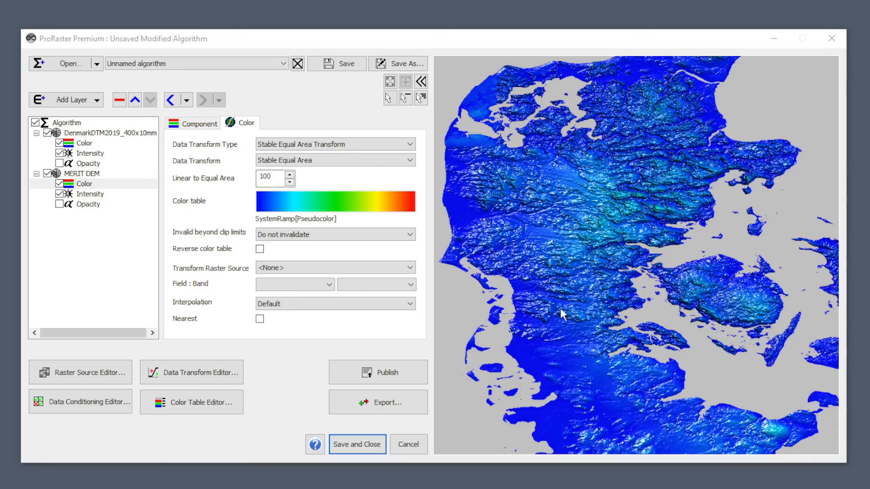
Examine the color match between Denmark and the surrounding MERIT DEM, from a regional view down to detail along Denmark's southern boundary.
scroll(585, 326, down, 5)
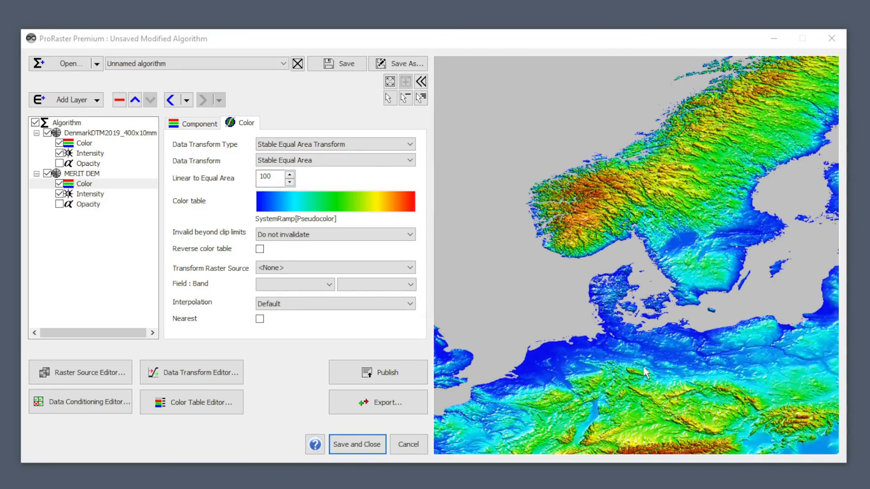
drag(626, 361, 642, 343)
scroll(627, 303, up, 5)
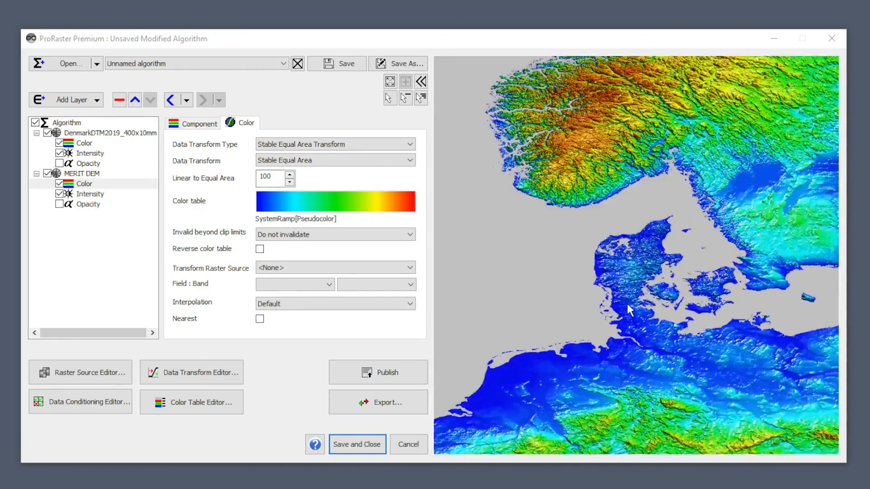
scroll(635, 301, up, 5)
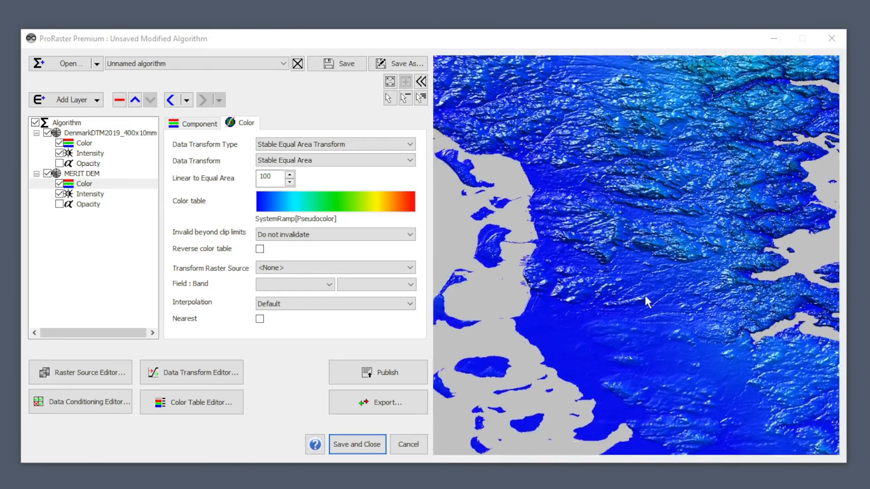
scroll(603, 285, up, 5)
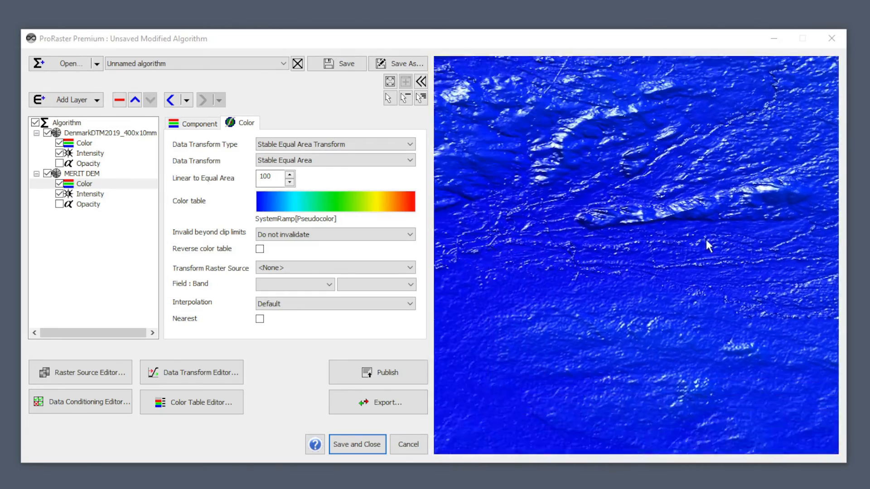
drag(769, 148, 683, 164)
scroll(685, 191, up, 2)
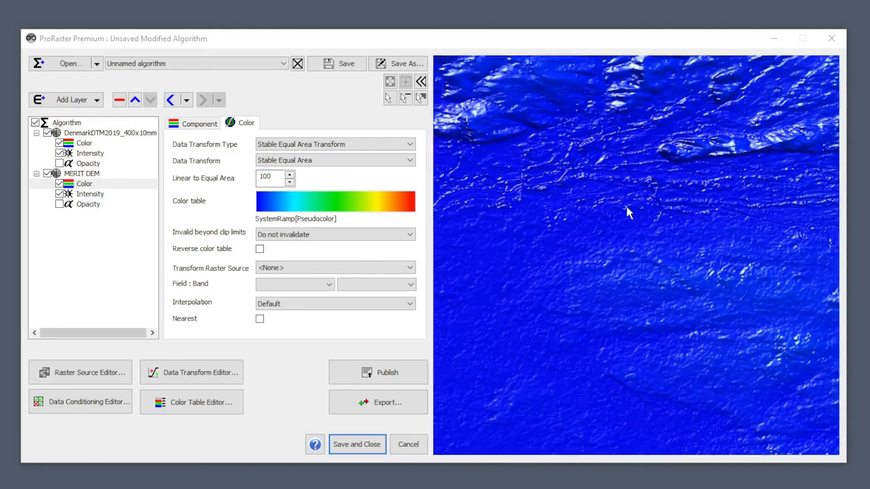
scroll(627, 207, up, 3)
scroll(604, 220, up, 5)
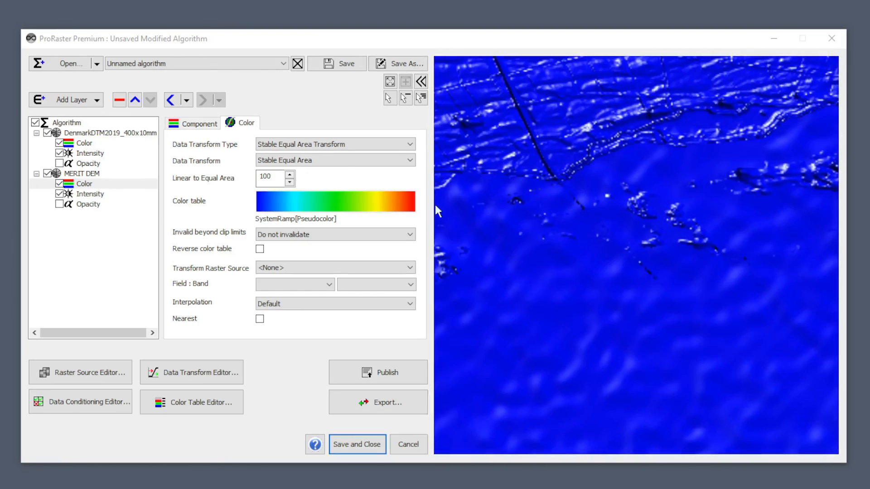
drag(582, 162, 696, 209)
scroll(649, 312, down, 2)
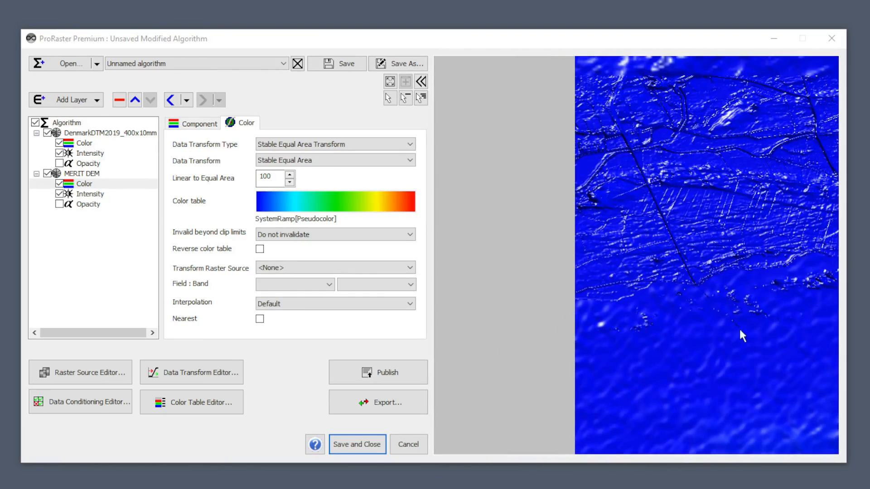
drag(739, 330, 760, 327)
drag(602, 323, 777, 357)
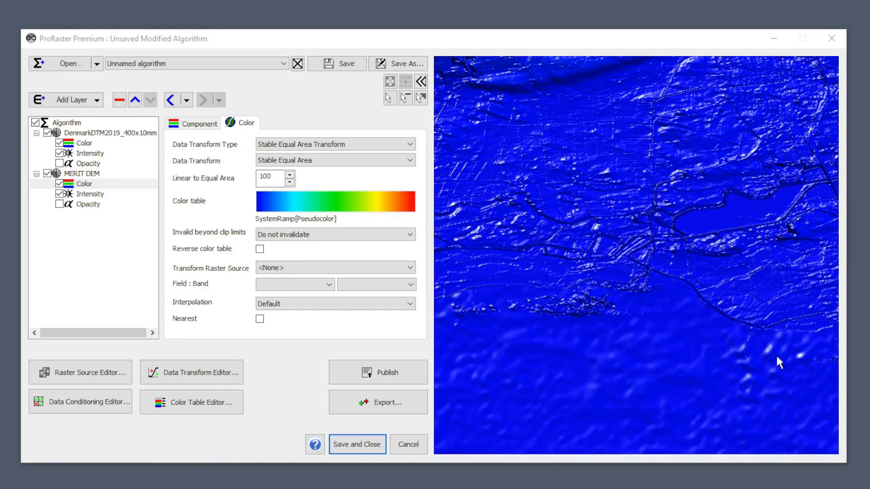
scroll(696, 304, up, 5)
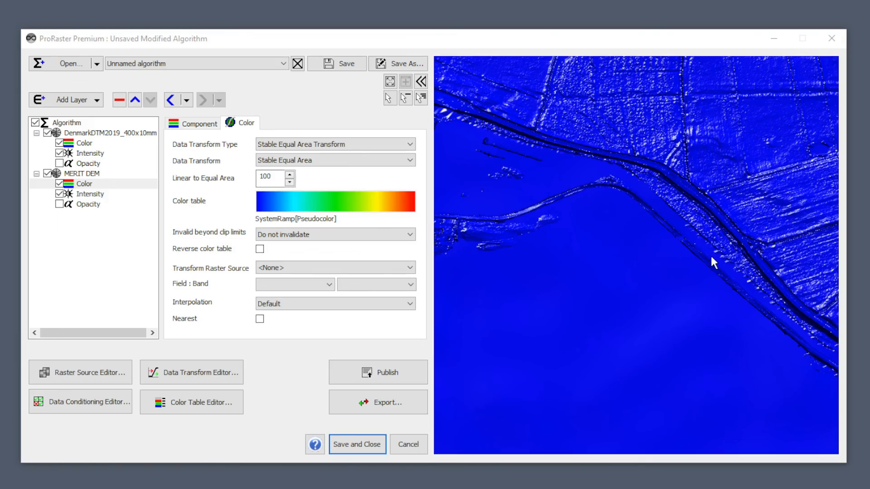
scroll(700, 263, up, 4)
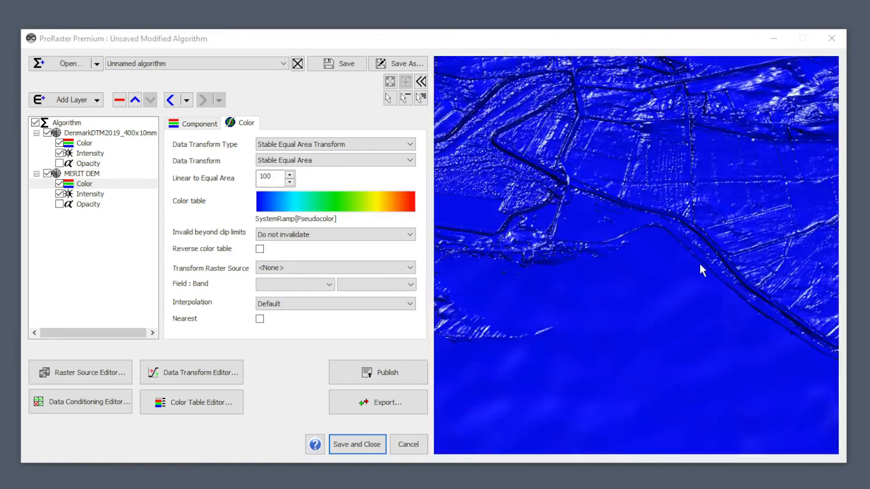
scroll(694, 266, down, 6)
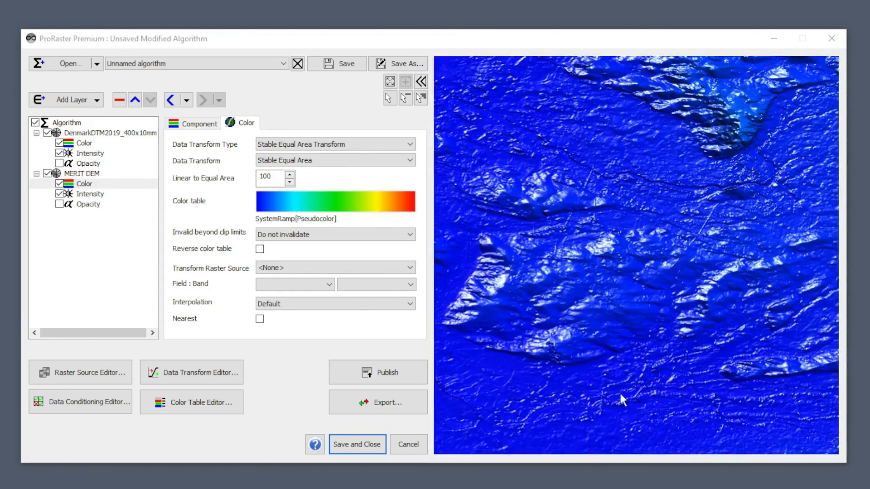
scroll(641, 311, up, 3)
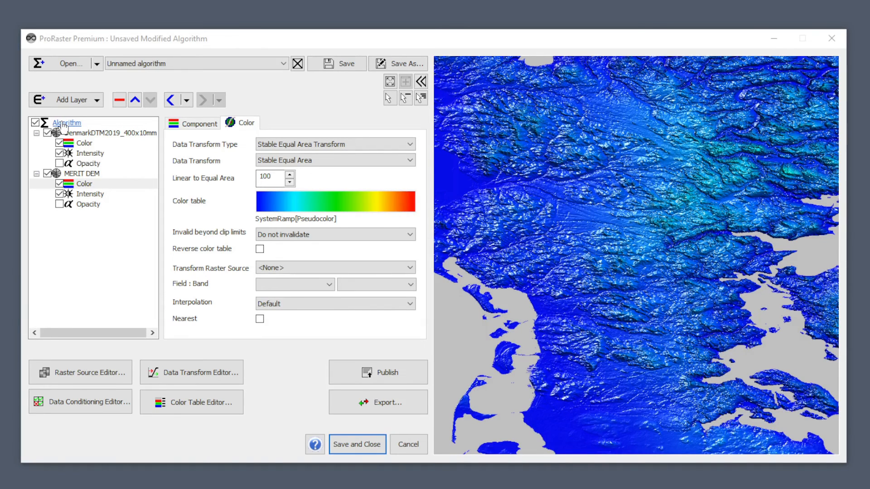
Enable the algorithm-level shadow override and move the light source to an azimuth of about 333 and an altitude of about 71.
click(64, 127)
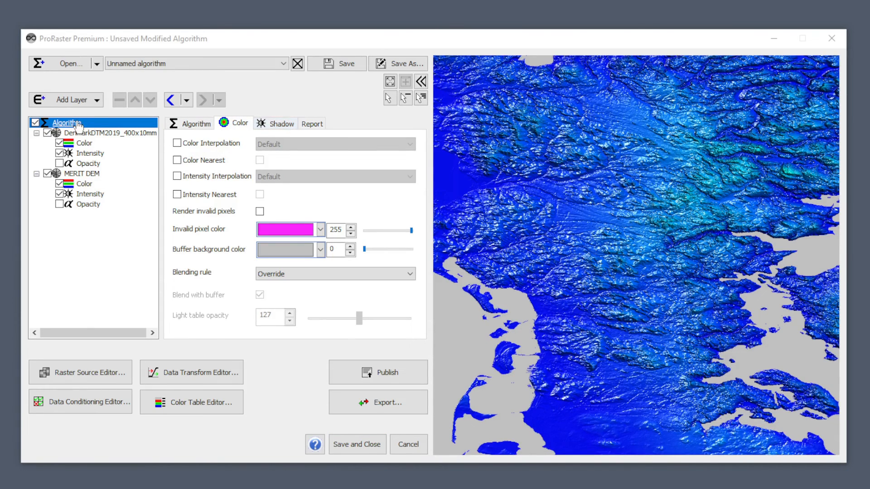
click(276, 126)
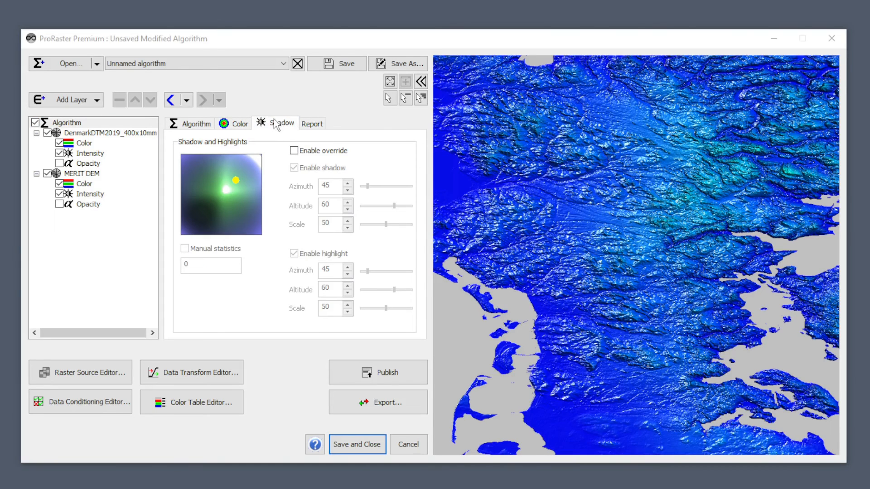
click(294, 152)
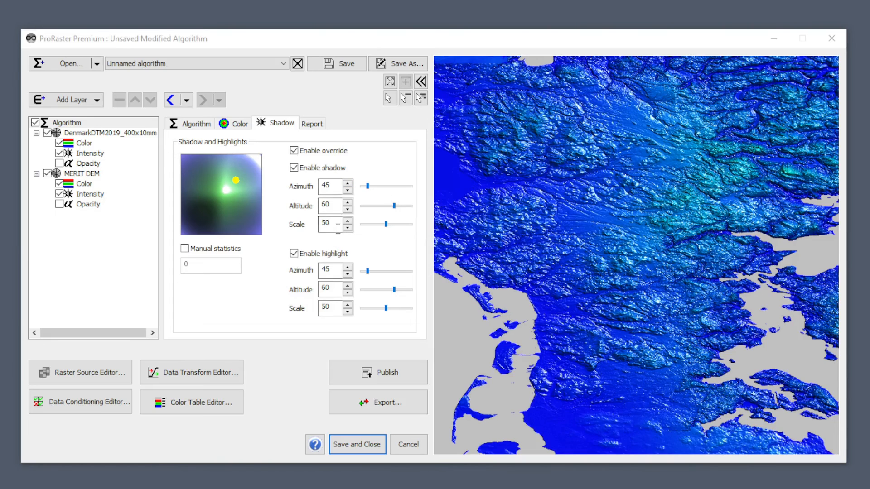
mouse_move(235, 181)
mouse_down()
mouse_move(210, 179)
mouse_move(225, 182)
mouse_move(216, 183)
mouse_up()
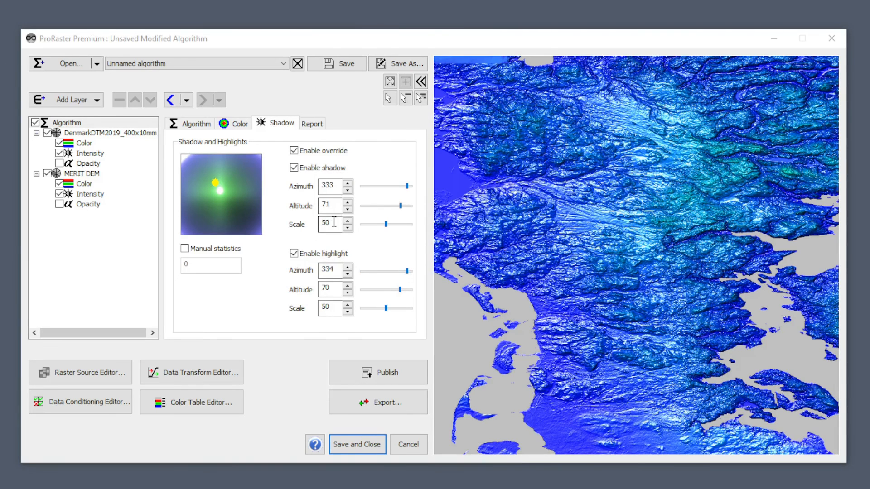
Set the algorithm's shadow scale to 30 and its highlight scale to 25.
drag(334, 222, 310, 223)
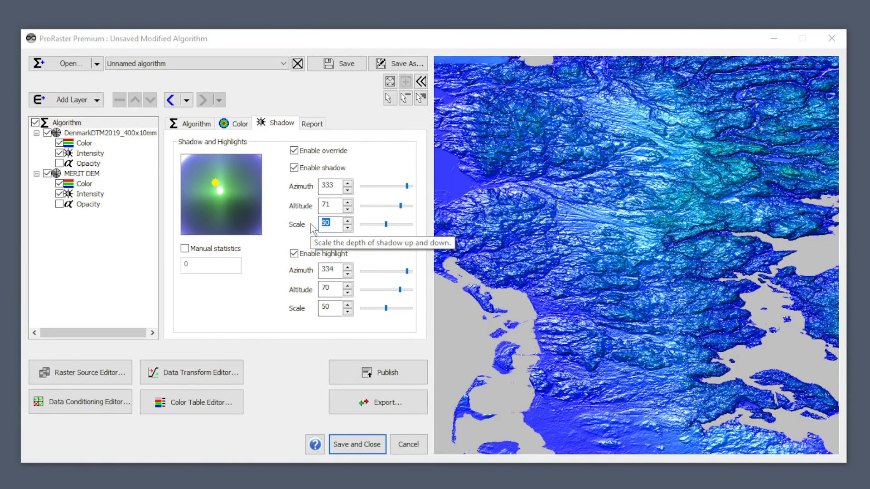
text(3)
key(Return)
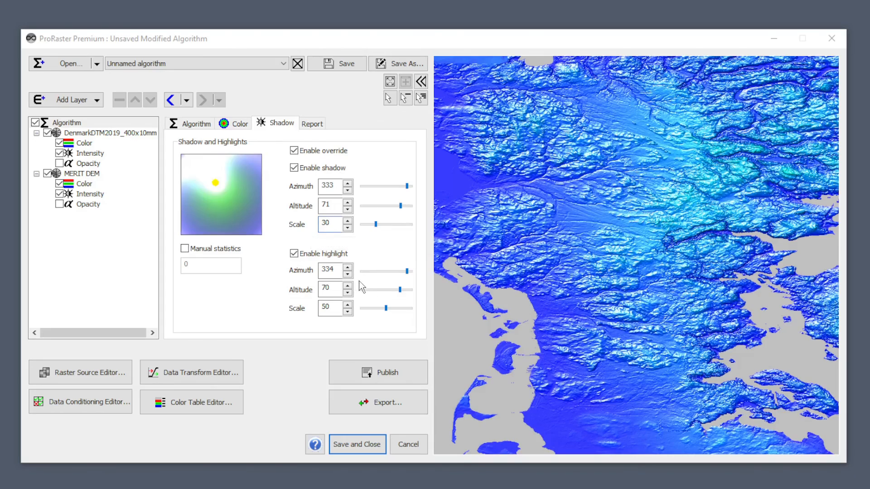
double_click(326, 308)
text(25)
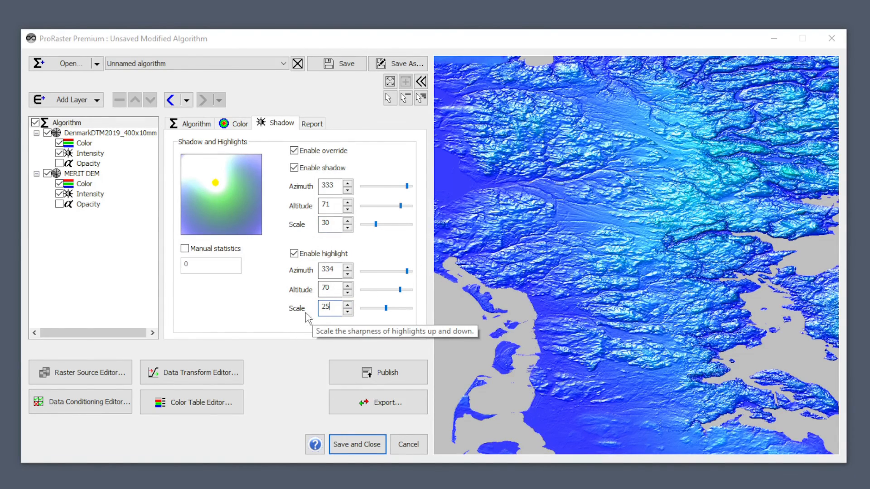
key(Return)
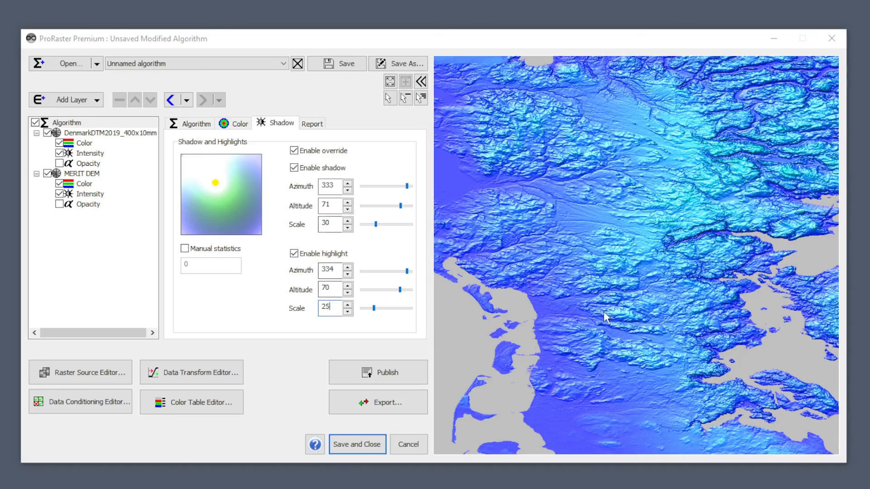
Check the shading across Denmark and its surroundings, and set the algorithm's highlight scale to 15.
scroll(625, 334, down, 6)
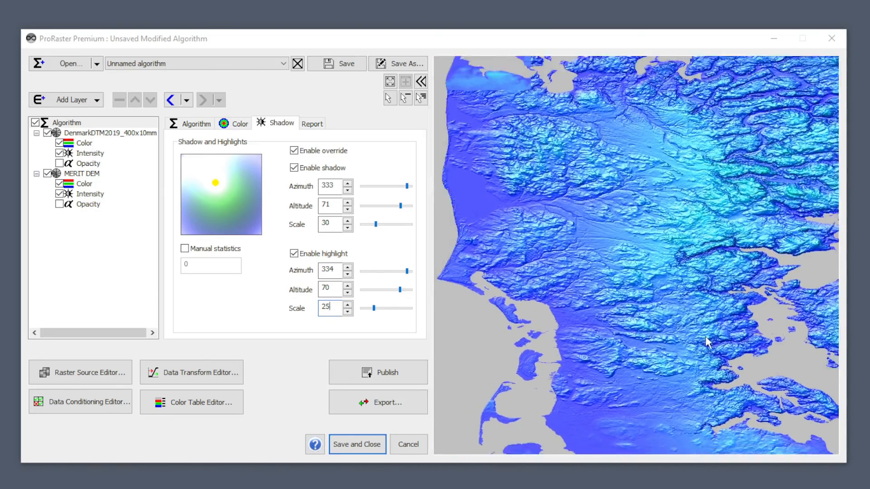
scroll(696, 351, down, 3)
drag(707, 373, 602, 276)
scroll(602, 250, up, 2)
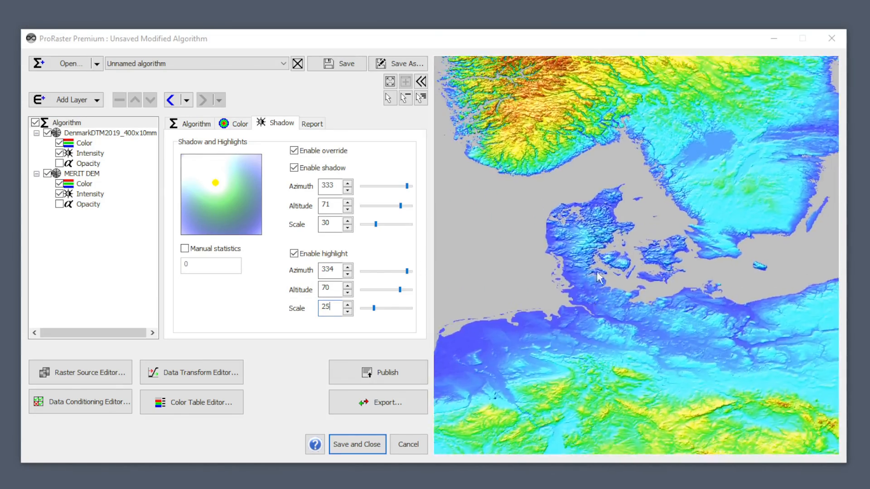
scroll(602, 250, up, 3)
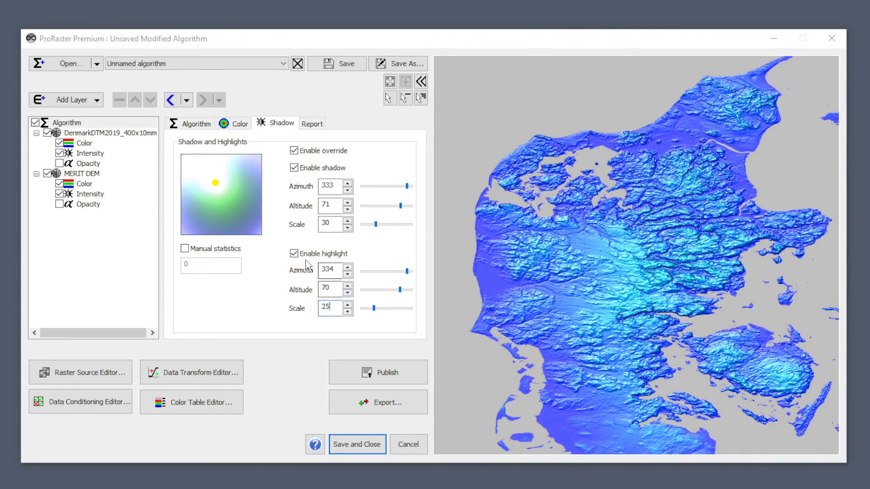
drag(337, 307, 299, 309)
text(15)
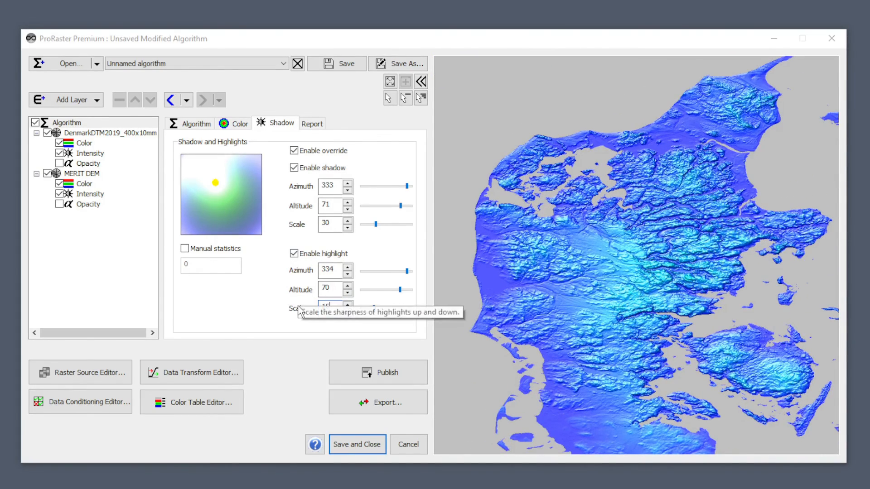
Examine the algorithm-wide shading on Denmark's terrain, from the whole peninsula down to individual roads and fields, and back out to a regional view.
scroll(649, 293, up, 5)
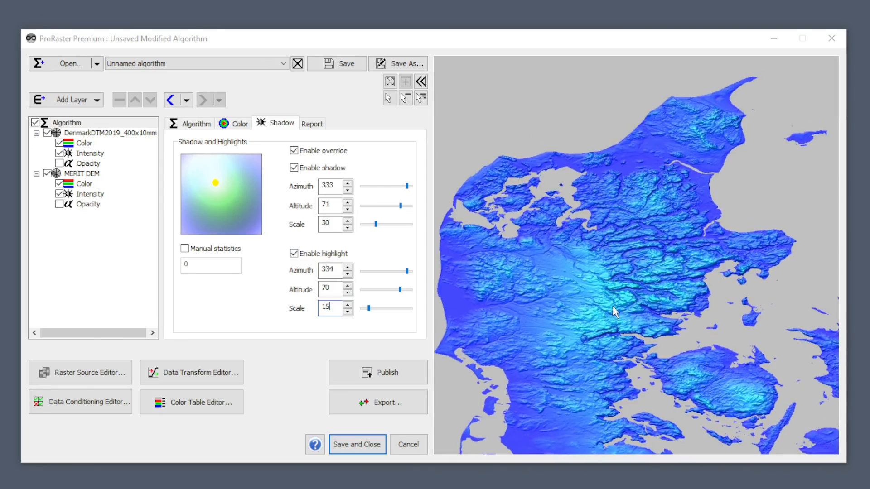
scroll(651, 287, up, 5)
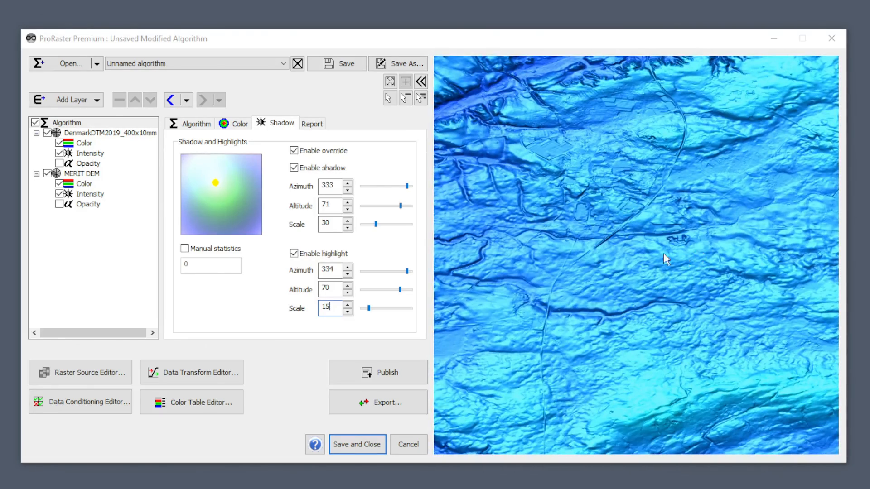
scroll(665, 253, up, 5)
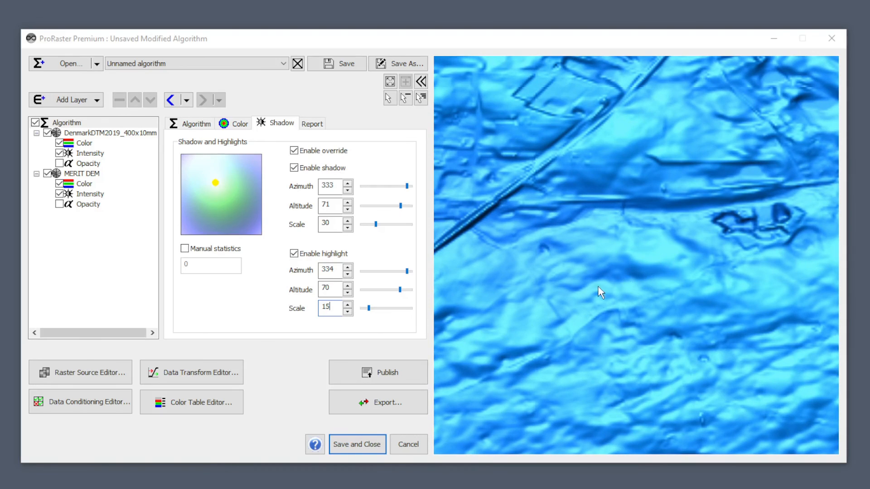
drag(598, 288, 705, 284)
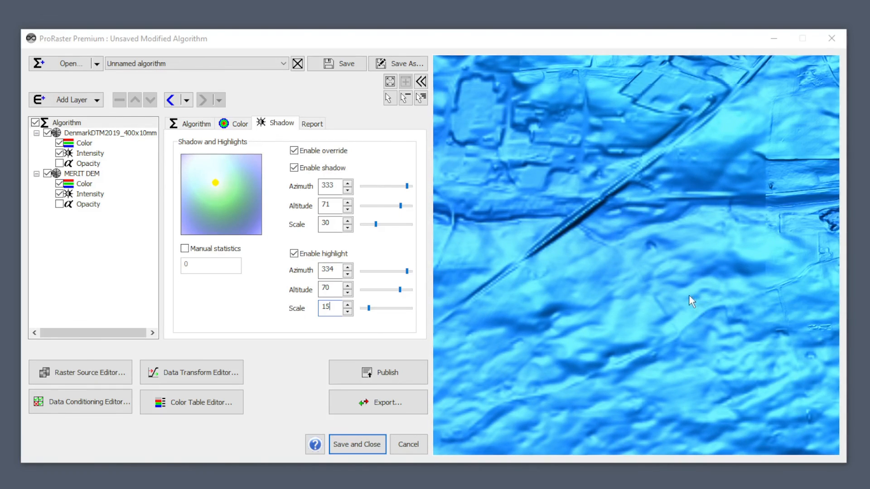
scroll(614, 295, up, 5)
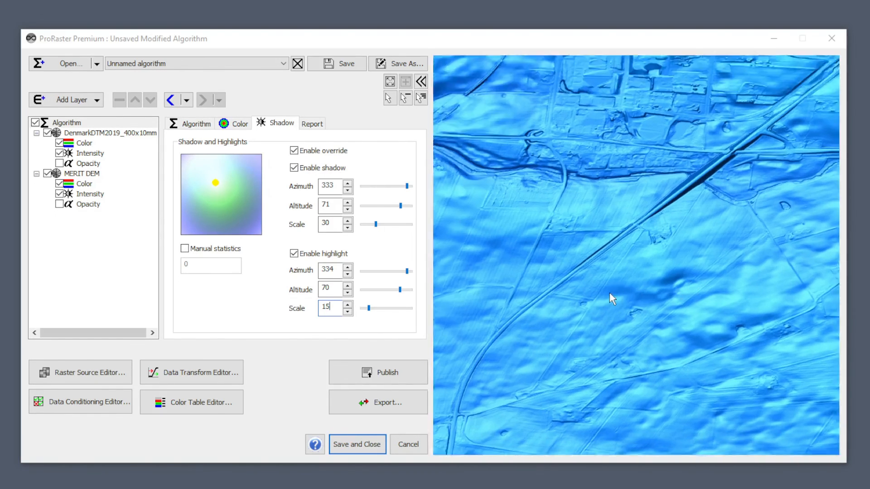
scroll(623, 304, up, 4)
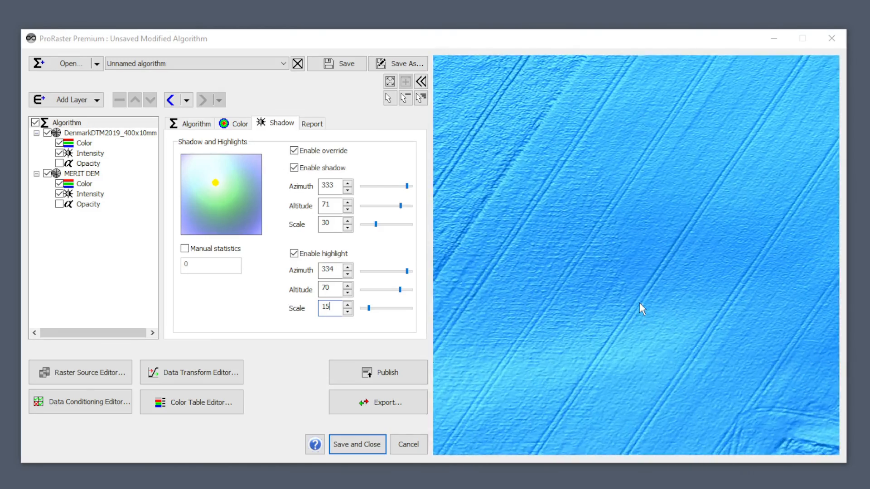
drag(605, 300, 764, 331)
drag(520, 251, 679, 325)
scroll(592, 296, down, 3)
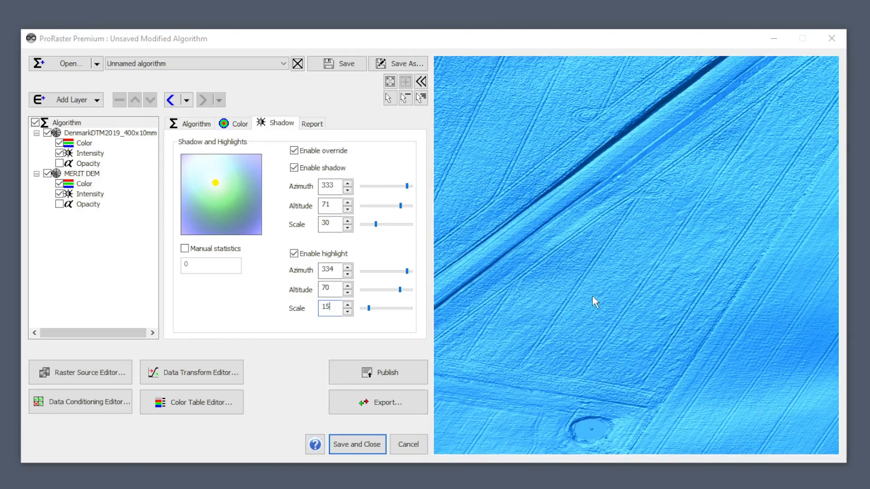
drag(521, 346, 683, 273)
scroll(606, 366, up, 2)
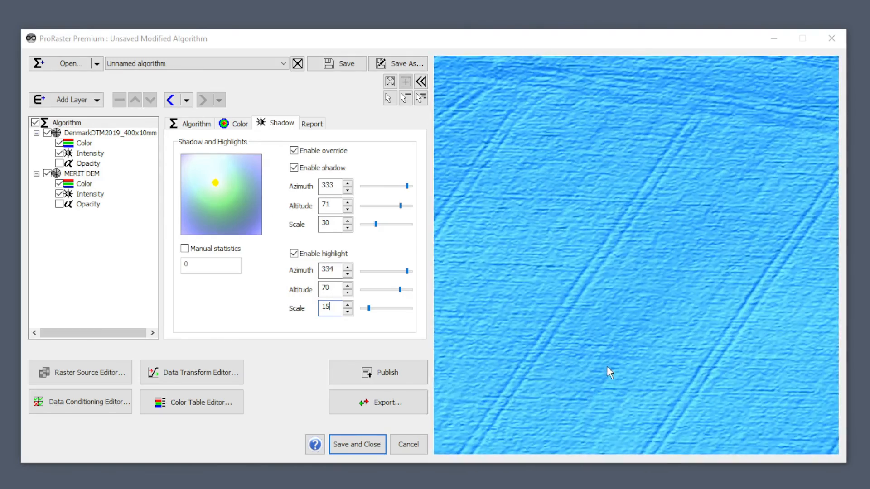
scroll(603, 366, down, 4)
scroll(600, 366, down, 6)
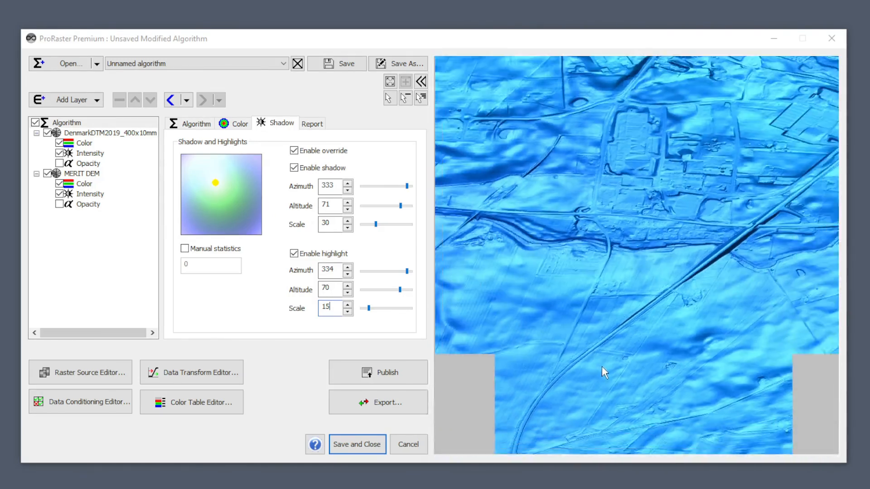
scroll(521, 326, up, 3)
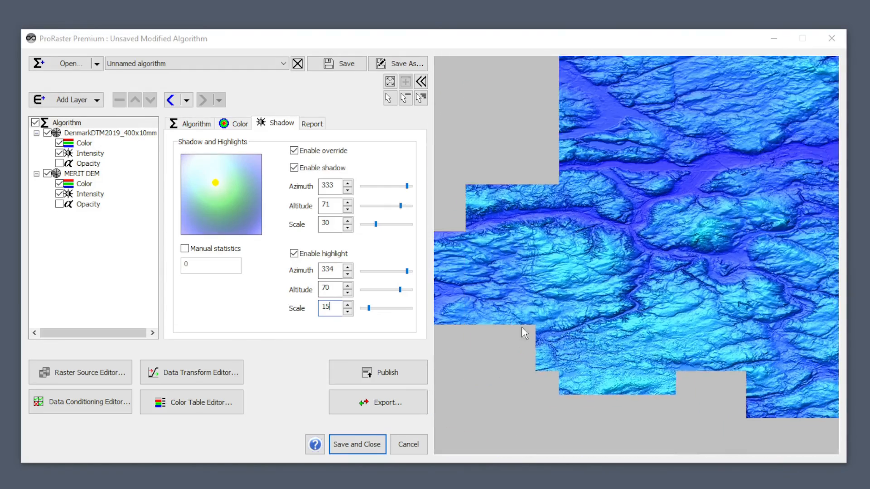